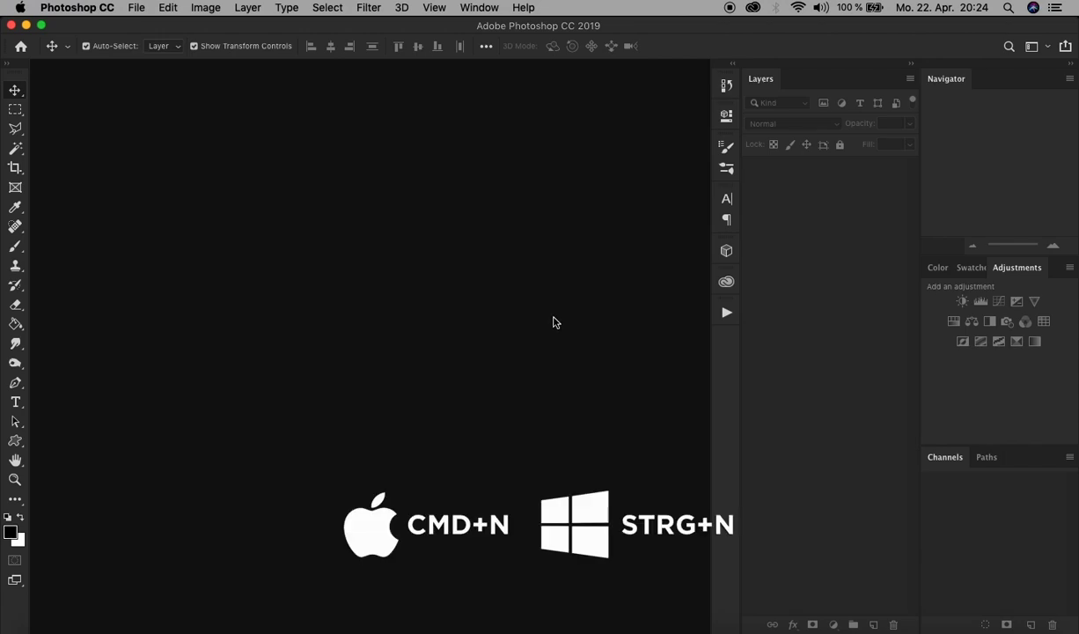
Step: Create a new 800 × 600 px document
left_click(138, 8)
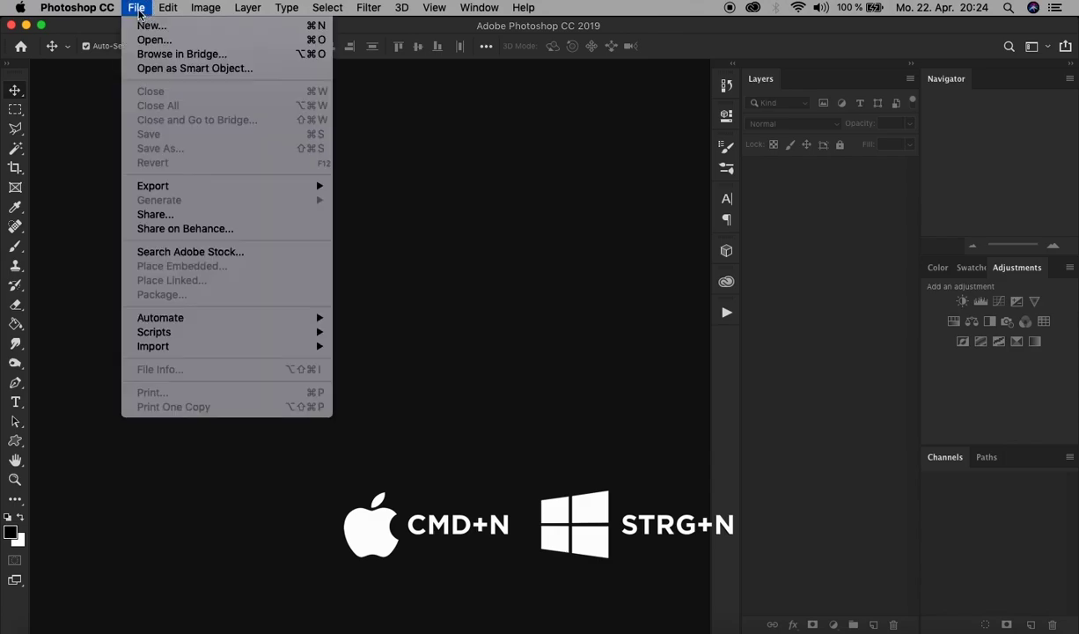
left_click(145, 26)
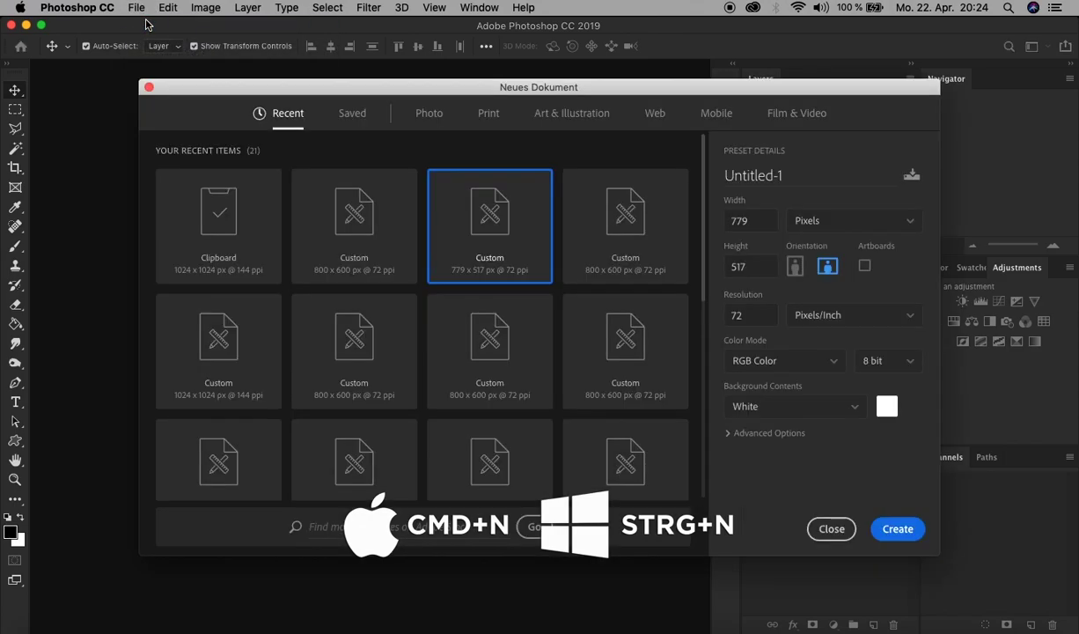
double_click(757, 222)
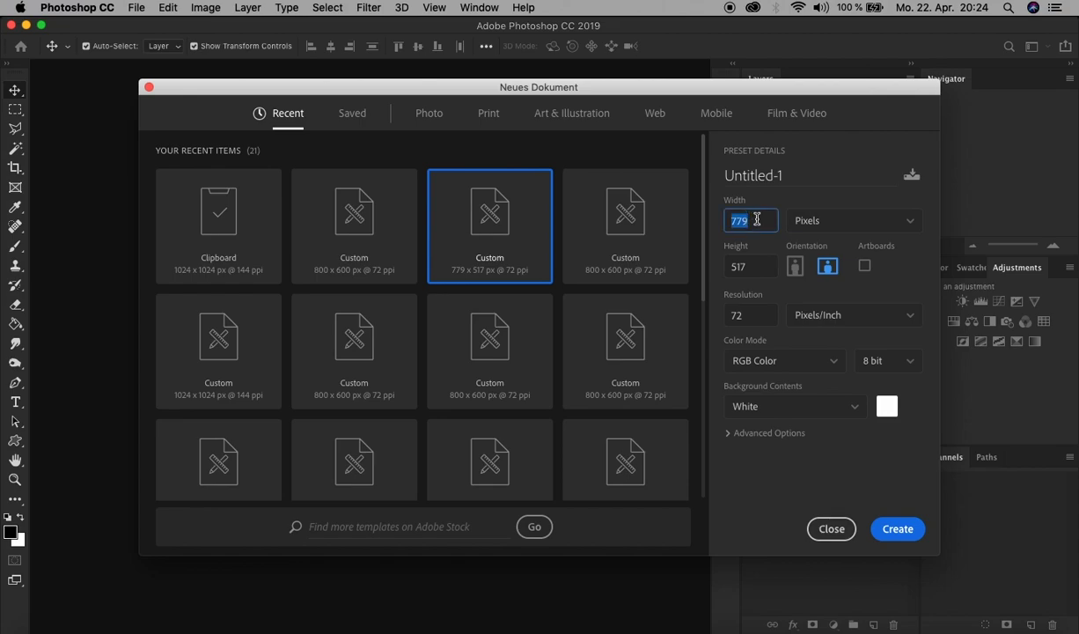
type("800")
key("Tab")
type("600")
key("shift+Tab")
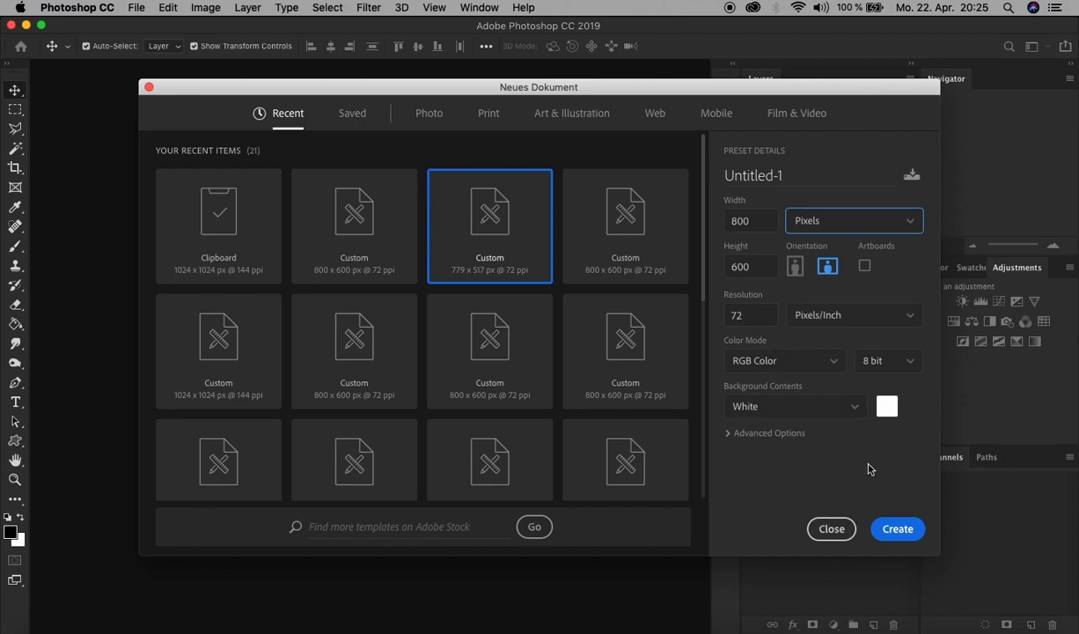
left_click(901, 535)
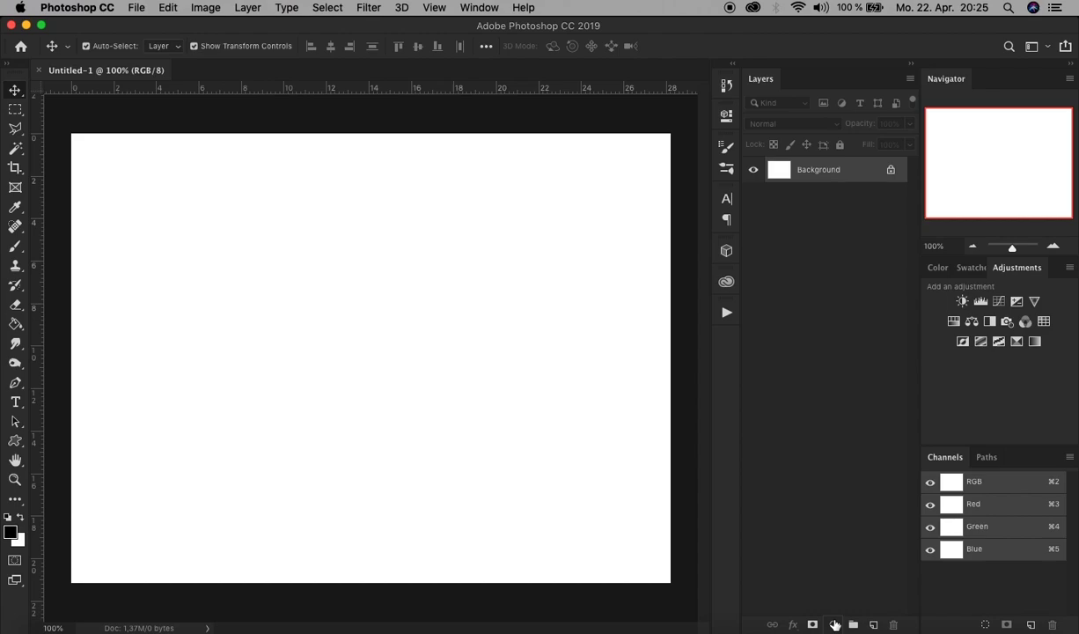
Step: Add a Foreground to Background Gradient Fill layer with its white stop changed to dark red
left_click(833, 622)
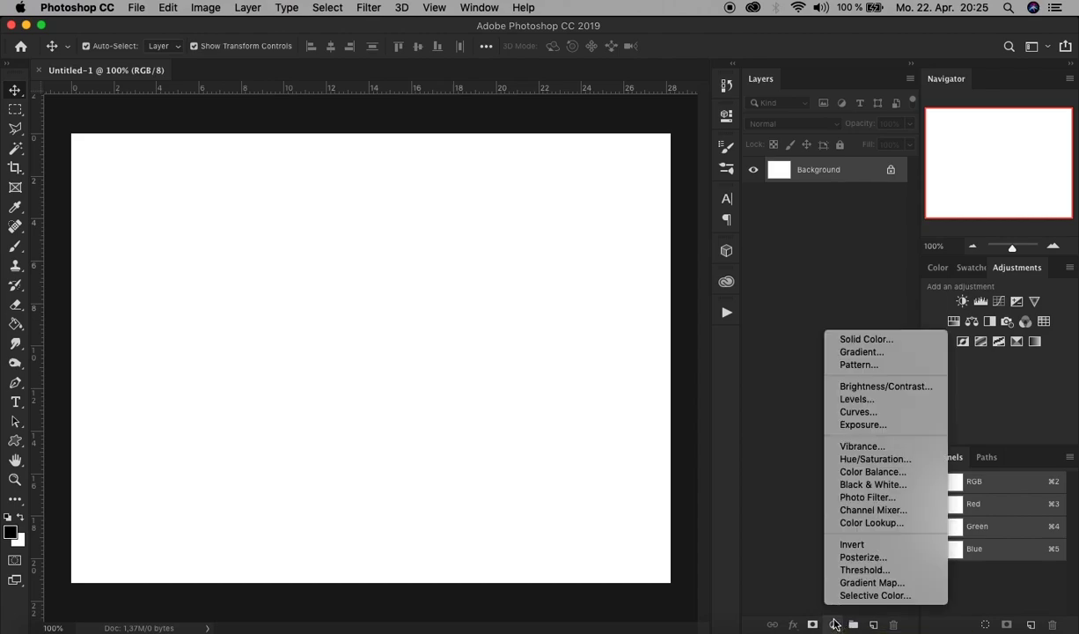
left_click(880, 352)
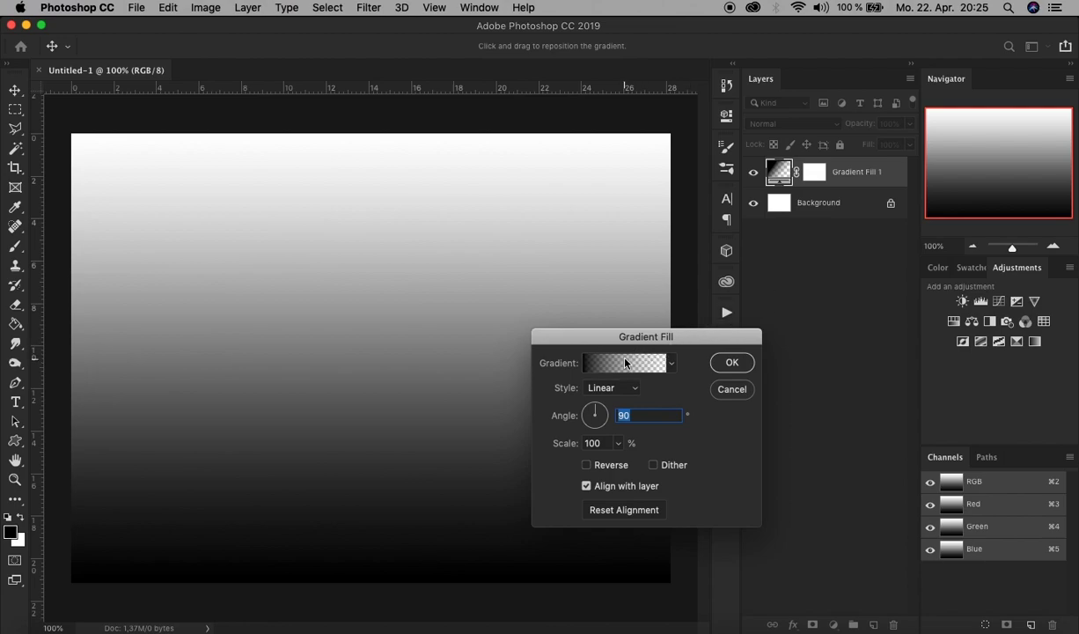
left_click(625, 362)
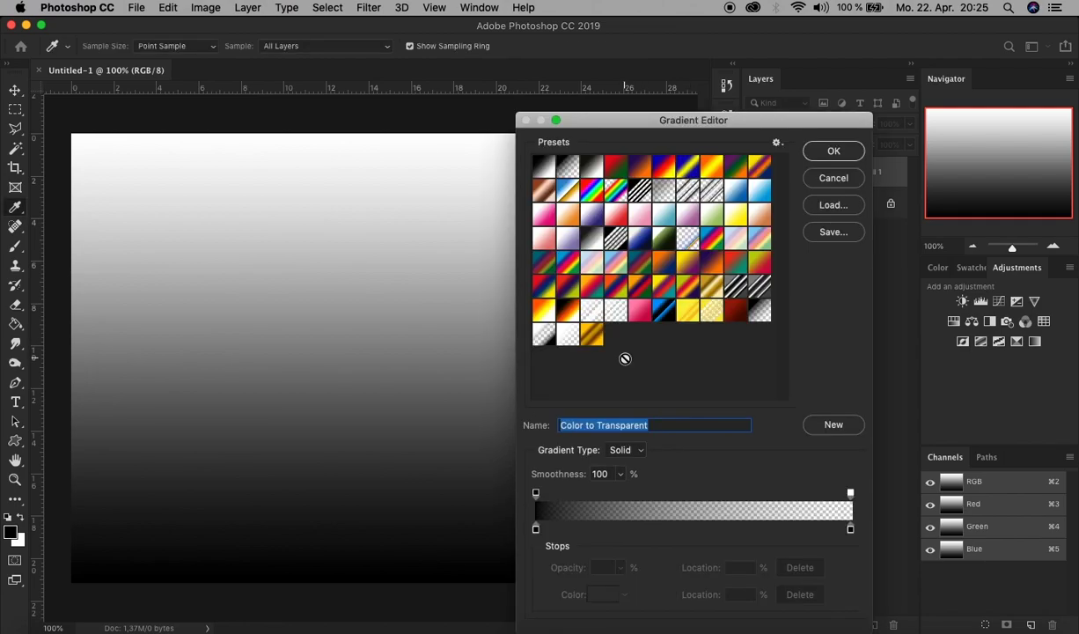
left_click(543, 167)
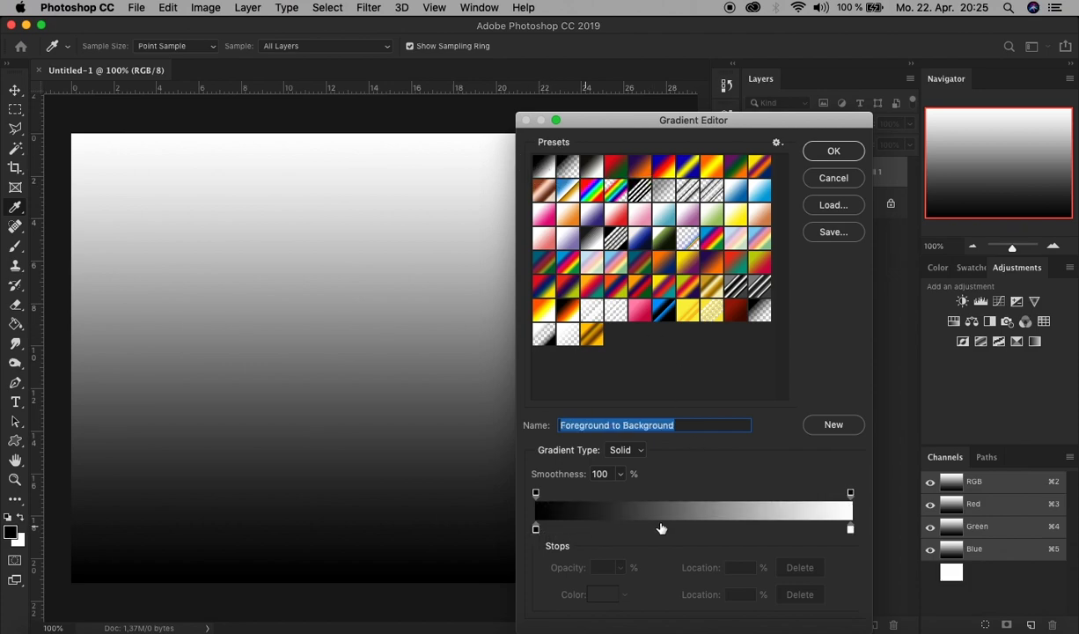
left_click(850, 528)
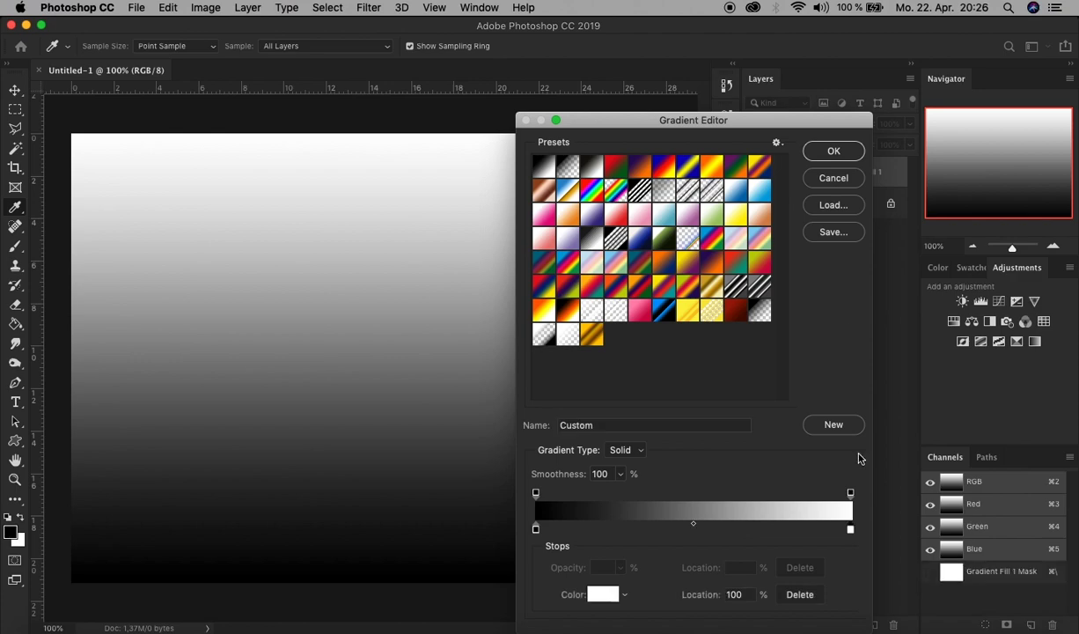
double_click(850, 529)
left_click(675, 170)
mouse_move(675, 170)
left_mouse_down()
mouse_move(720, 229)
mouse_move(681, 234)
left_mouse_up()
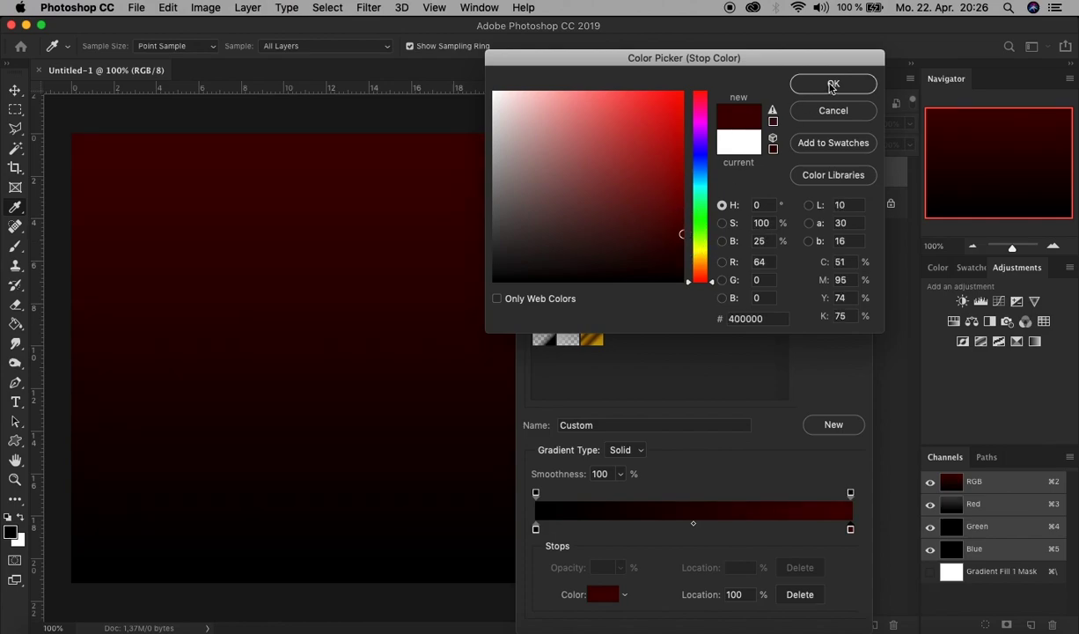
left_click(832, 86)
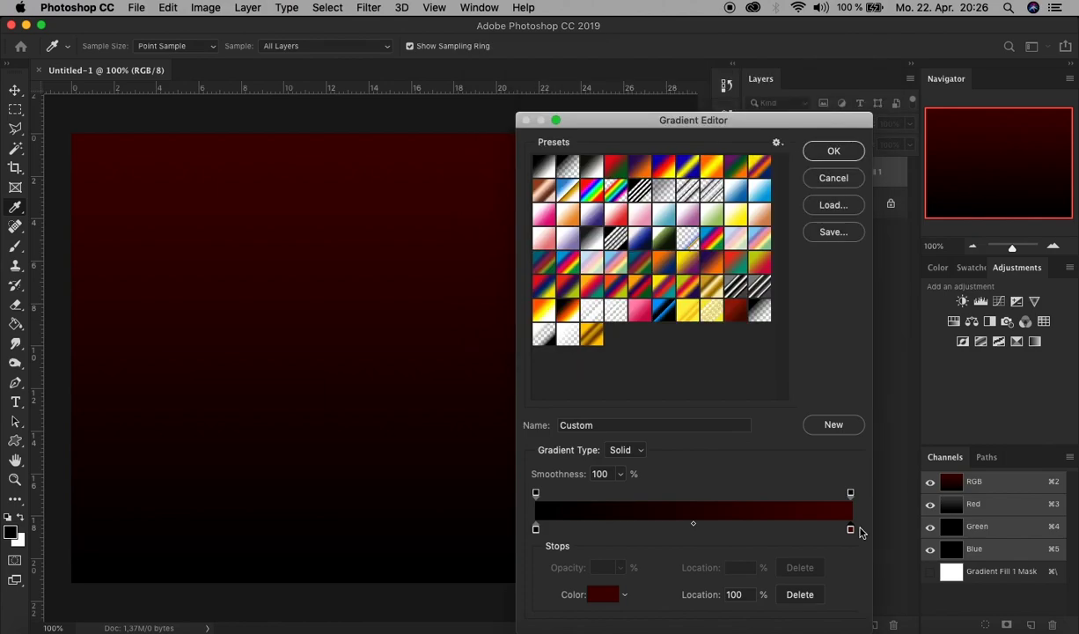
Step: Turn on Reverse and Dither for the black-to-red gradient fill and apply it
left_click(832, 151)
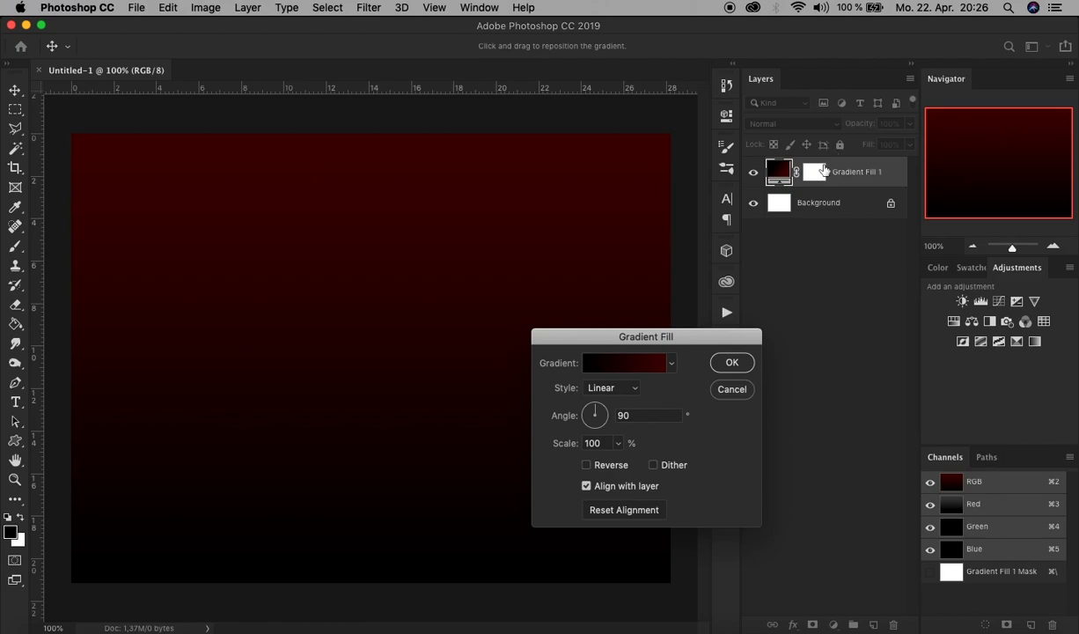
left_click(611, 471)
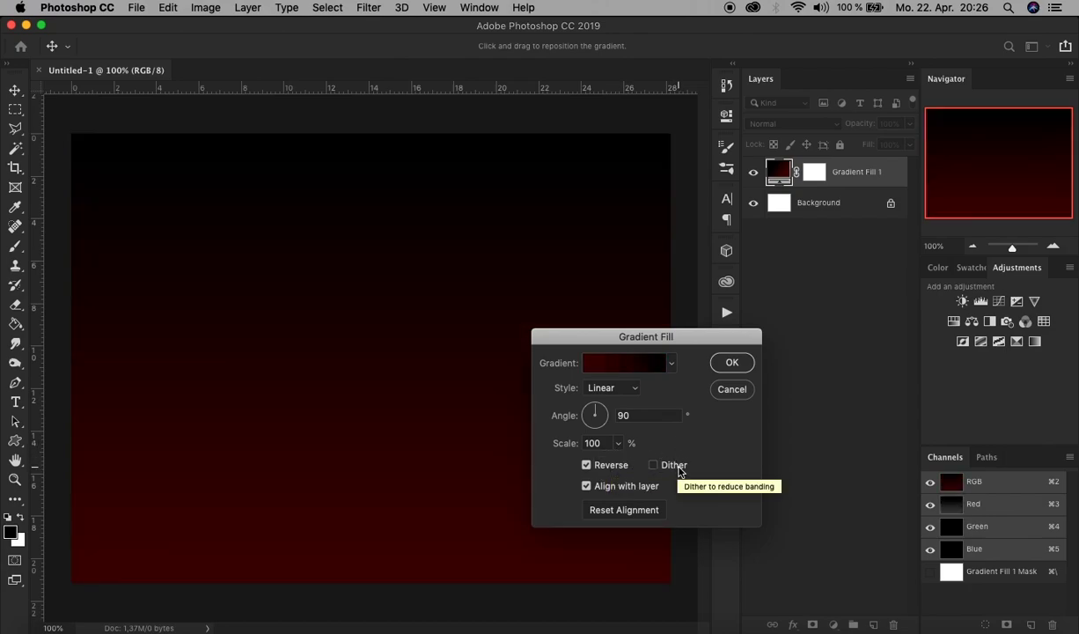
left_click(677, 469)
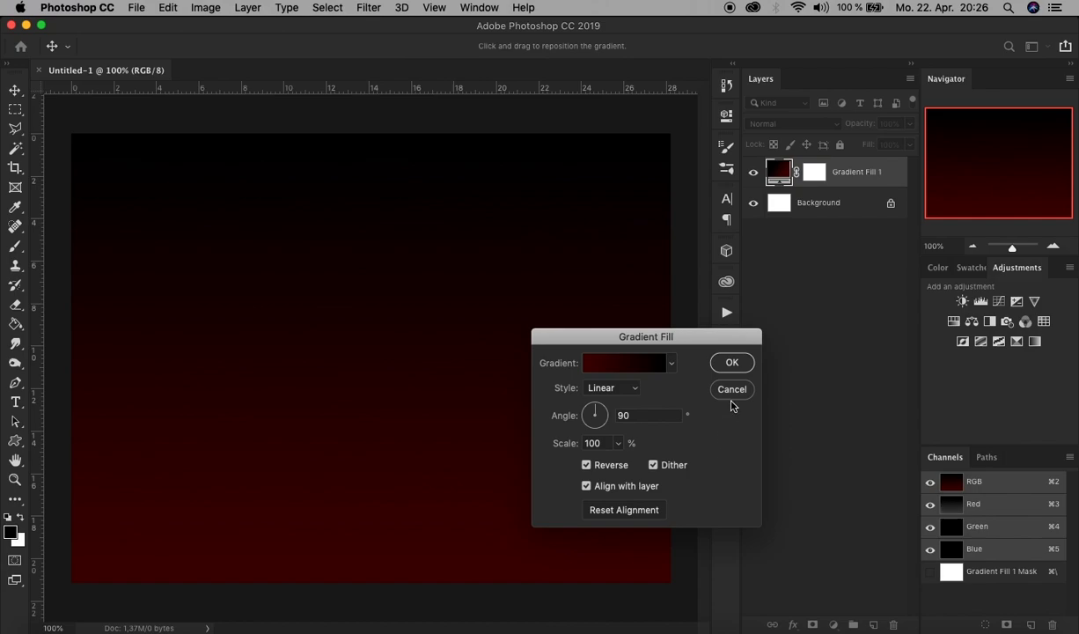
left_click(731, 364)
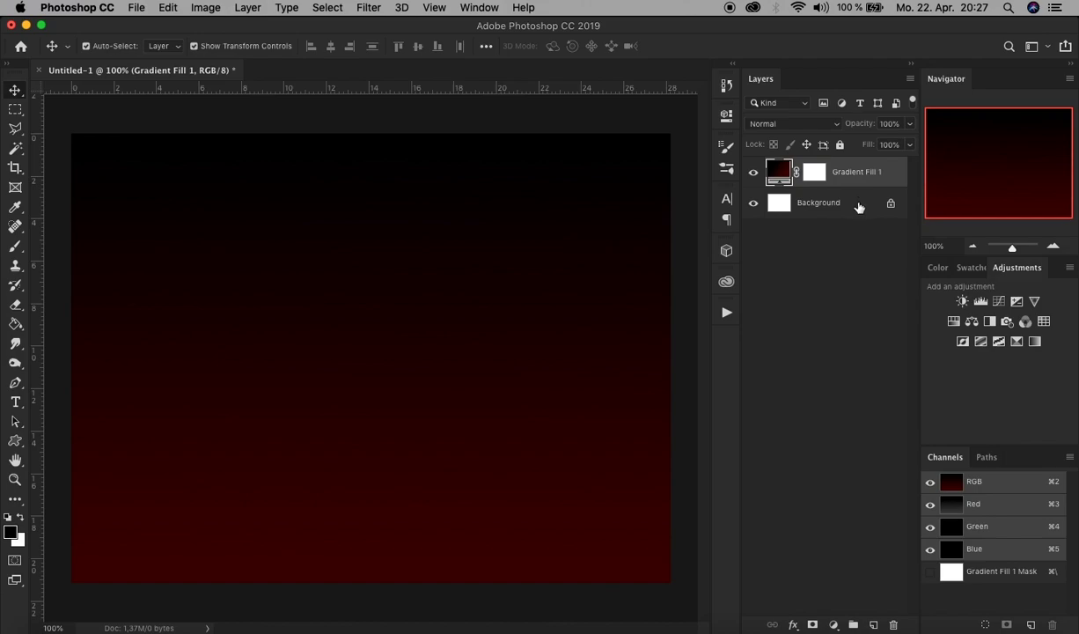
Step: Delete the white Background layer and fully lock Gradient Fill 1
left_click(857, 205)
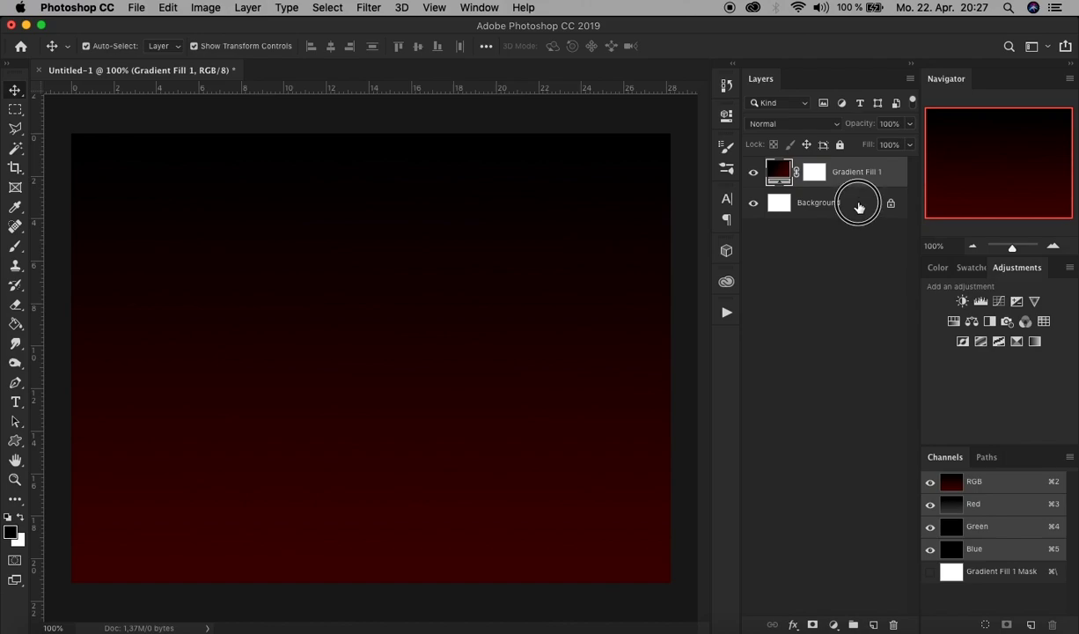
left_click(892, 624)
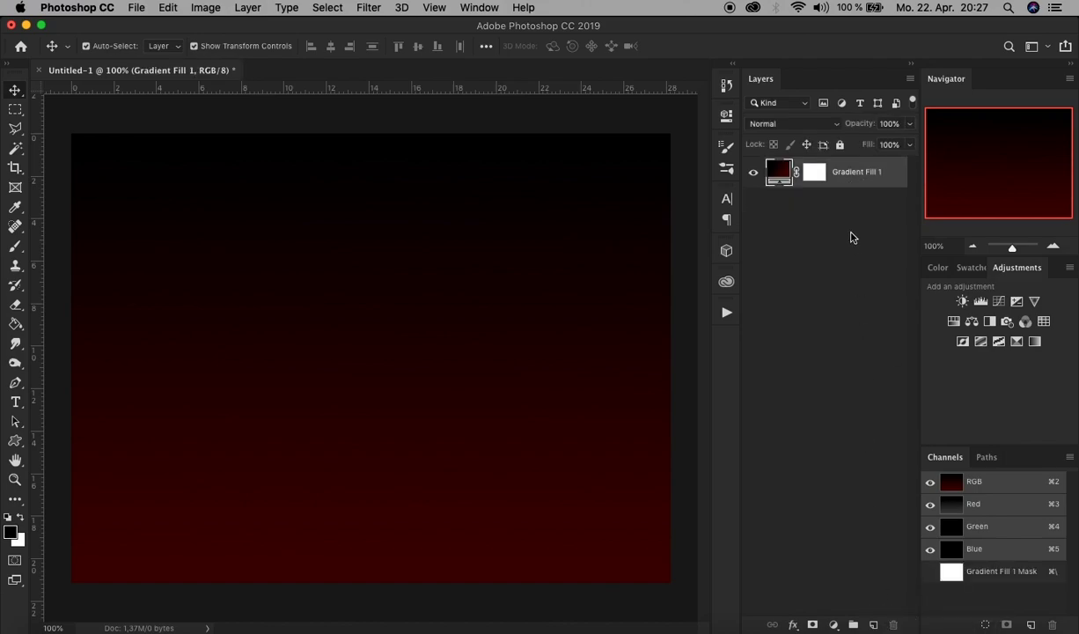
left_click(837, 139)
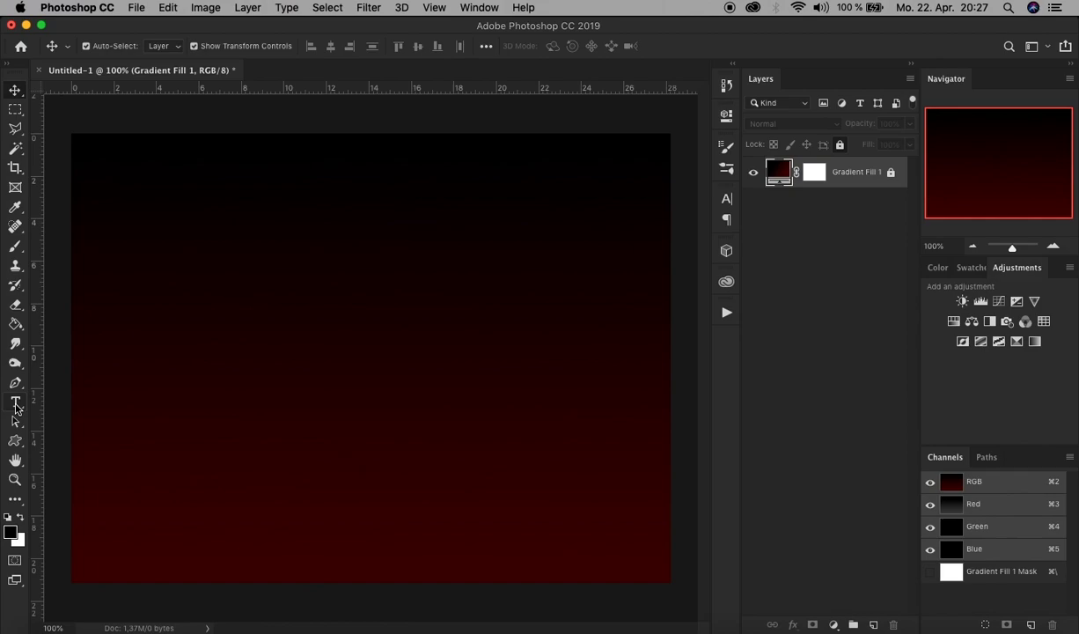
Step: Set the Type tool to IRON MAN OF WAR 2 NCV font, 350 pt, dark red colour
left_click(15, 404)
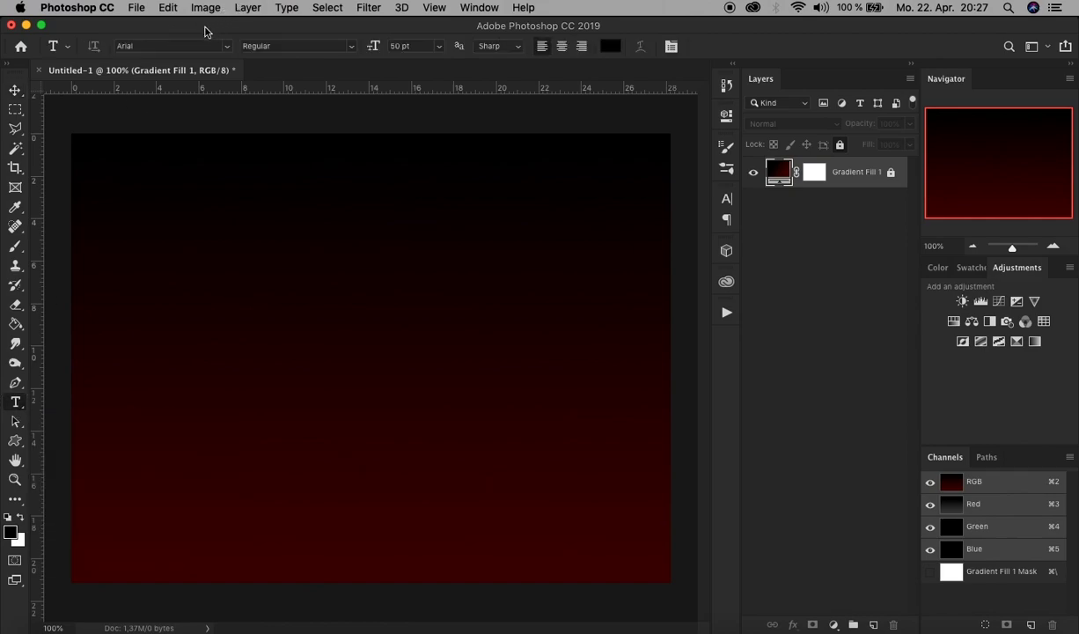
left_click(183, 44)
type("iron")
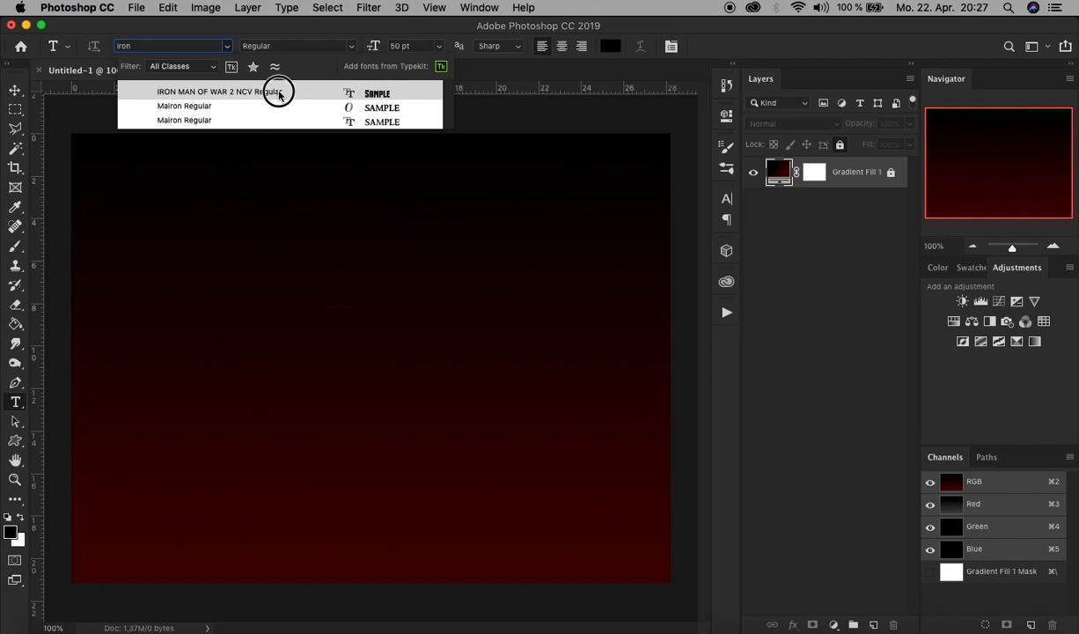
left_click(279, 93)
left_click(413, 47)
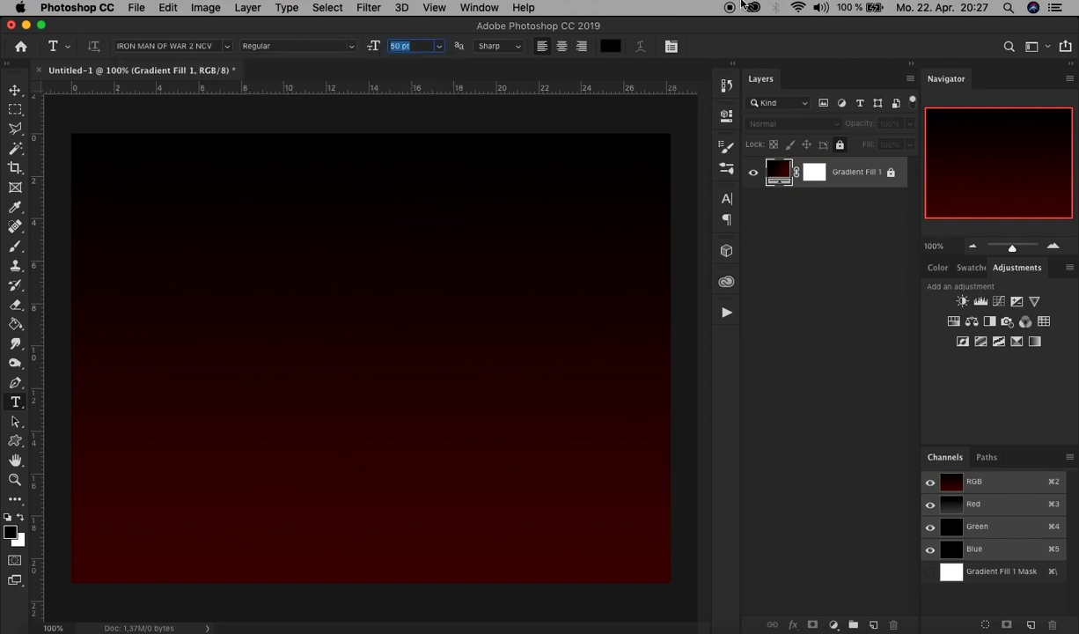
type("350")
left_click(610, 46)
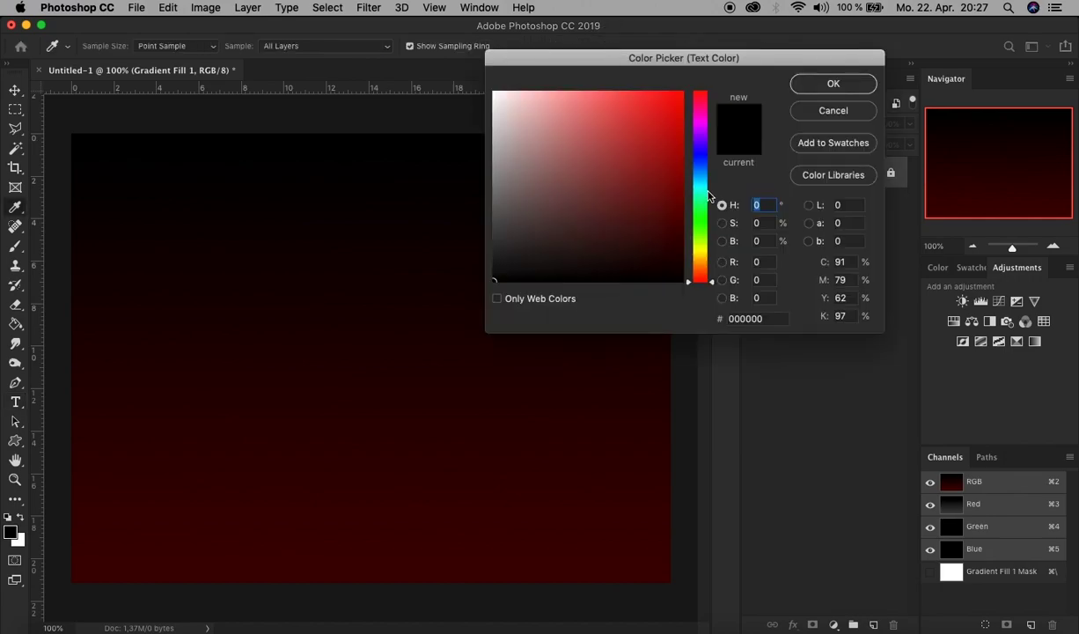
left_click_drag(671, 177, 681, 188)
left_click(832, 85)
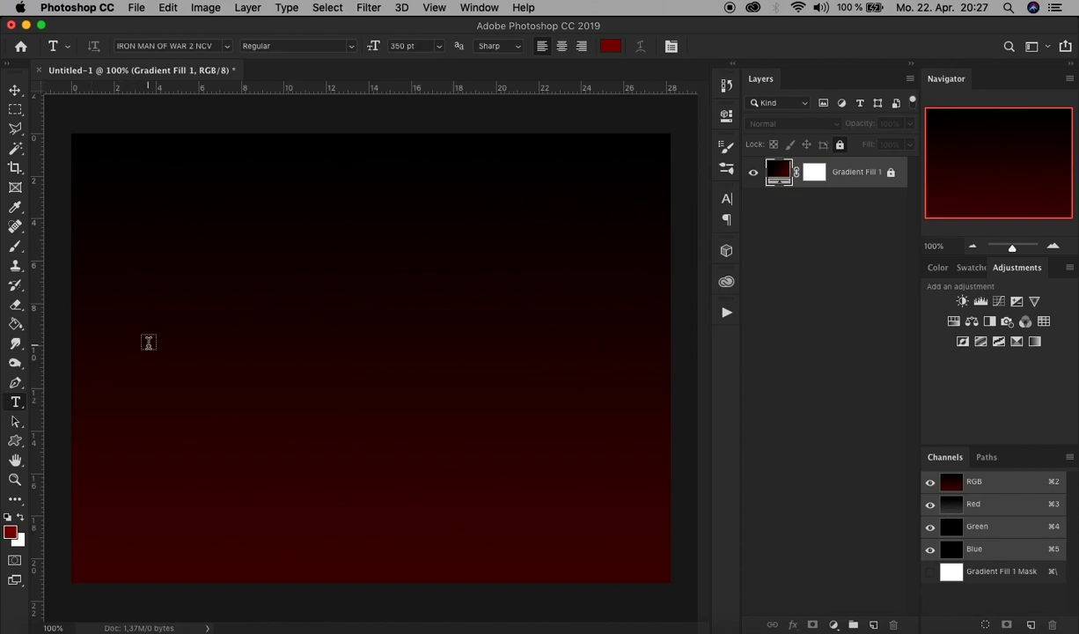
Step: Type 'IRONY' at the upper left of the canvas and commit it
left_click(148, 343)
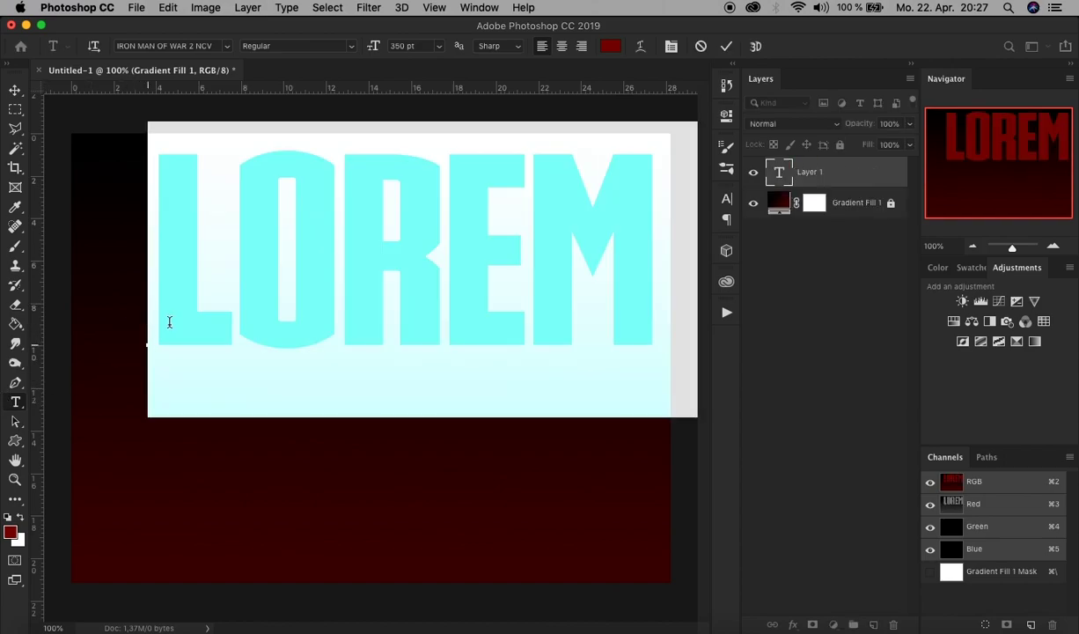
type("IRO")
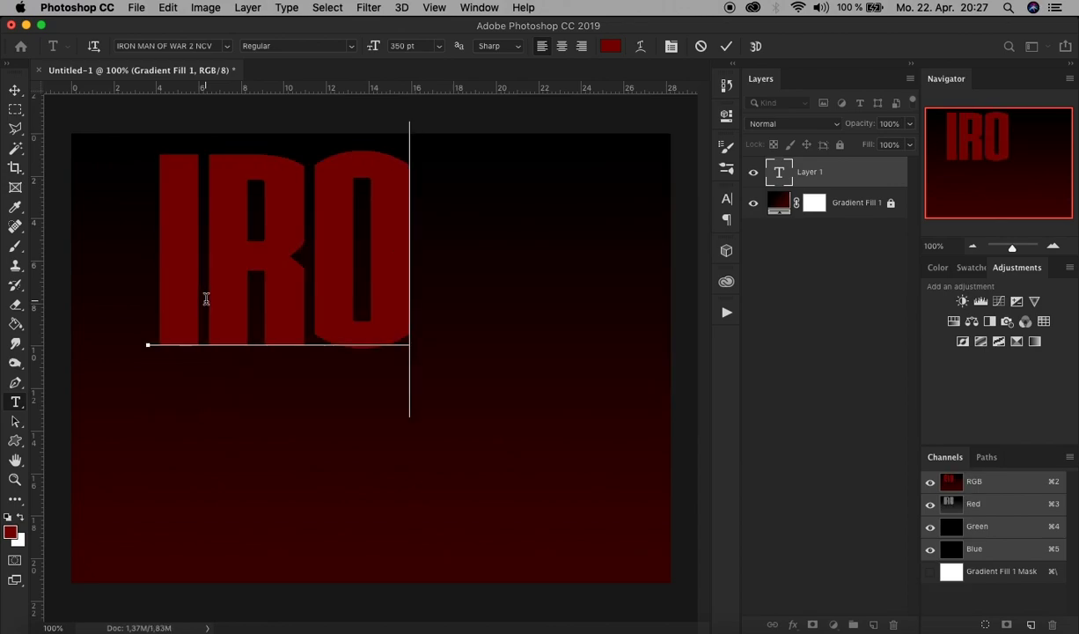
type("NY")
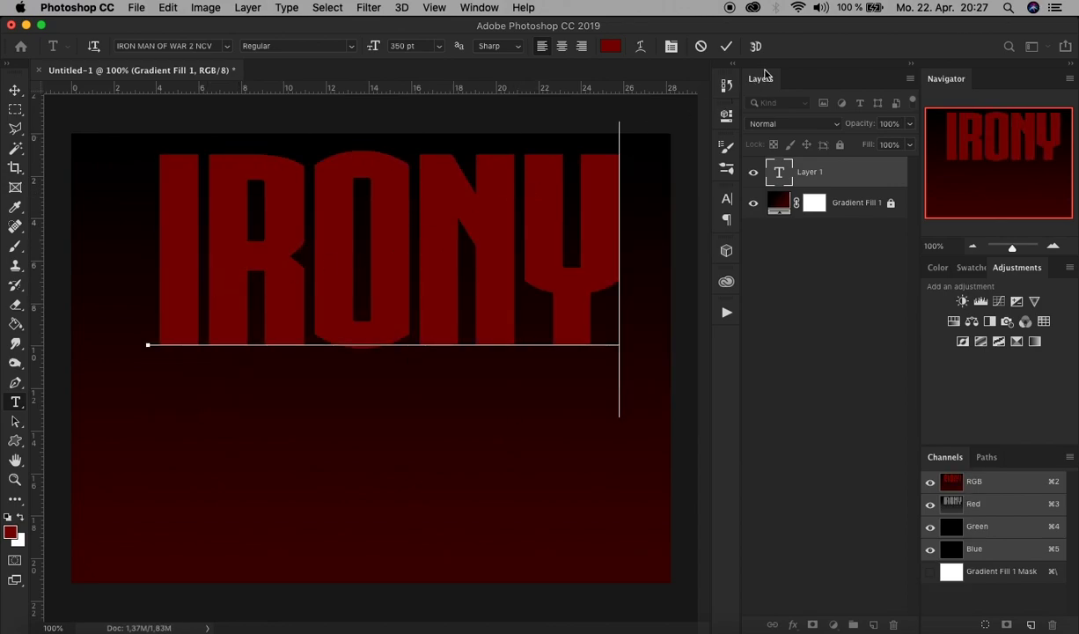
left_click(727, 48)
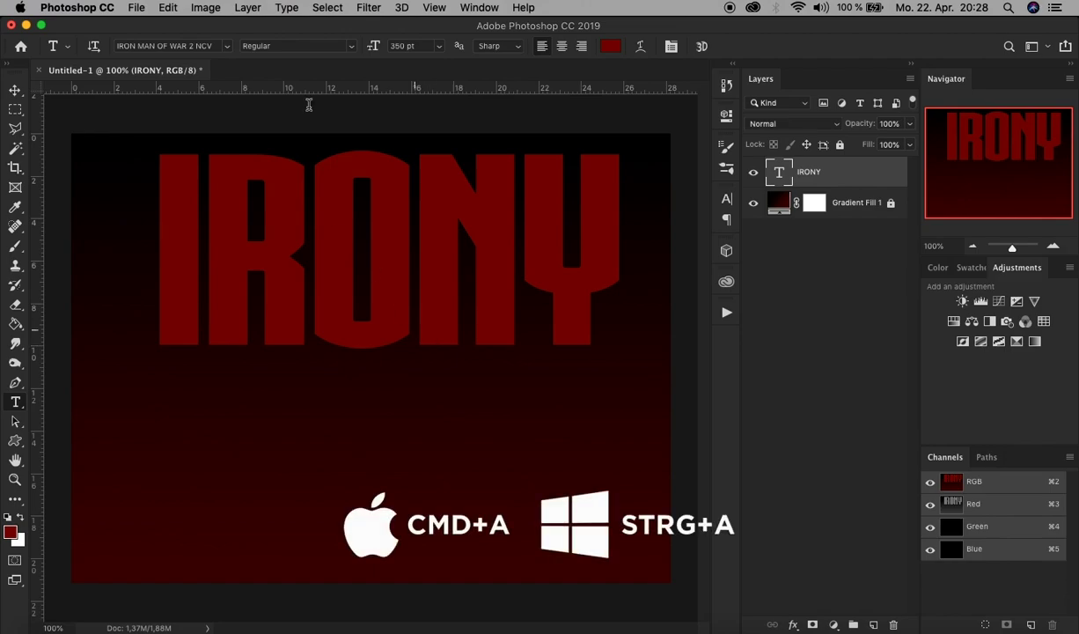
Step: Align IRONY to the canvas's horizontal and vertical centres using a Select All, then deselect
left_click(327, 8)
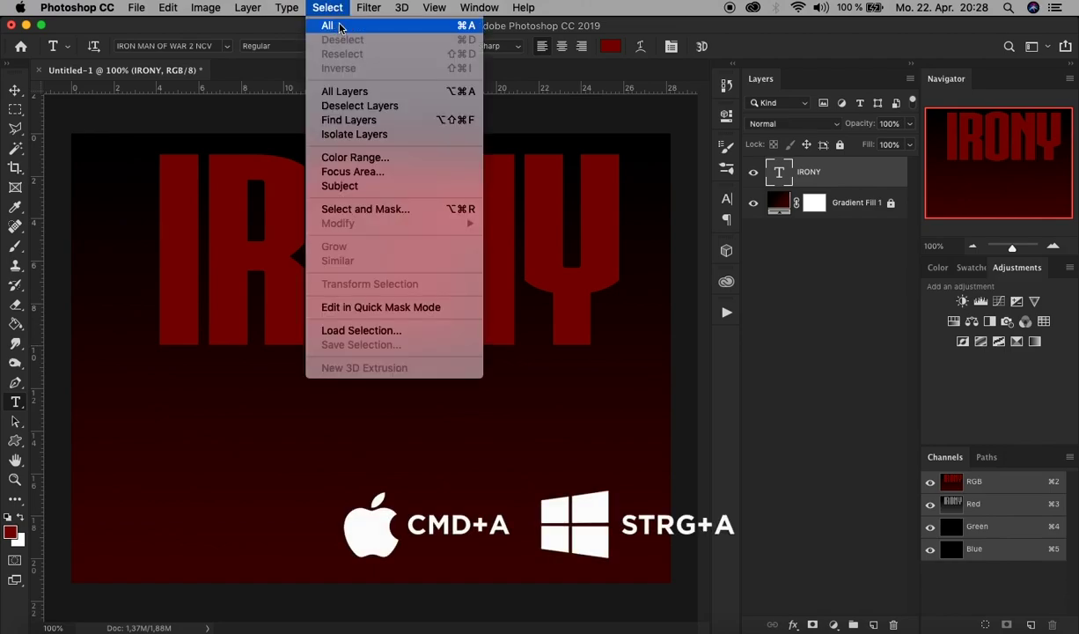
left_click(340, 27)
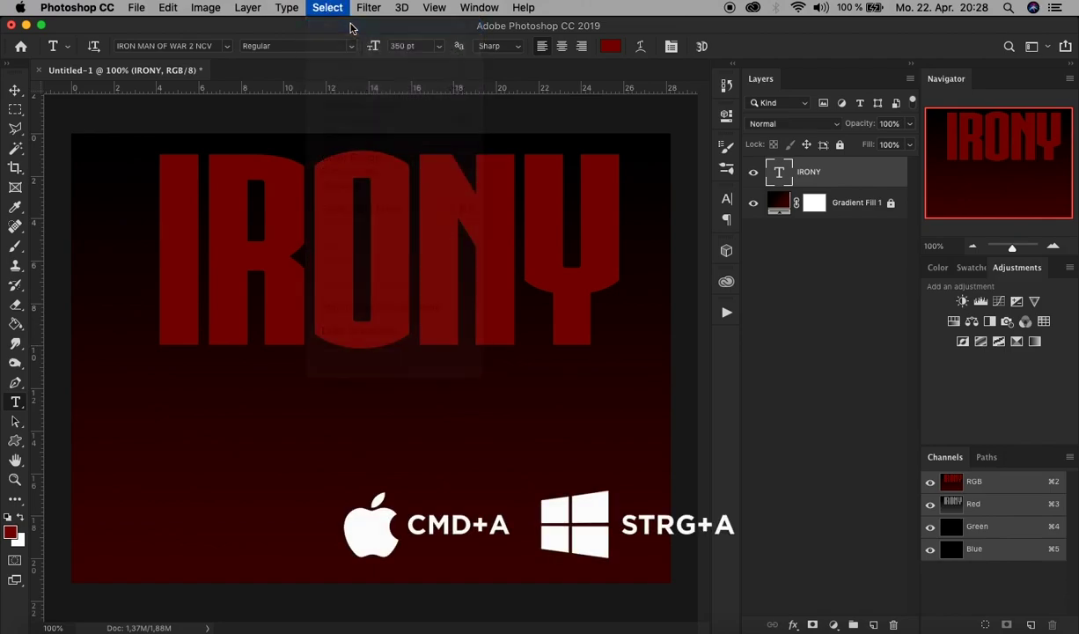
left_click(15, 90)
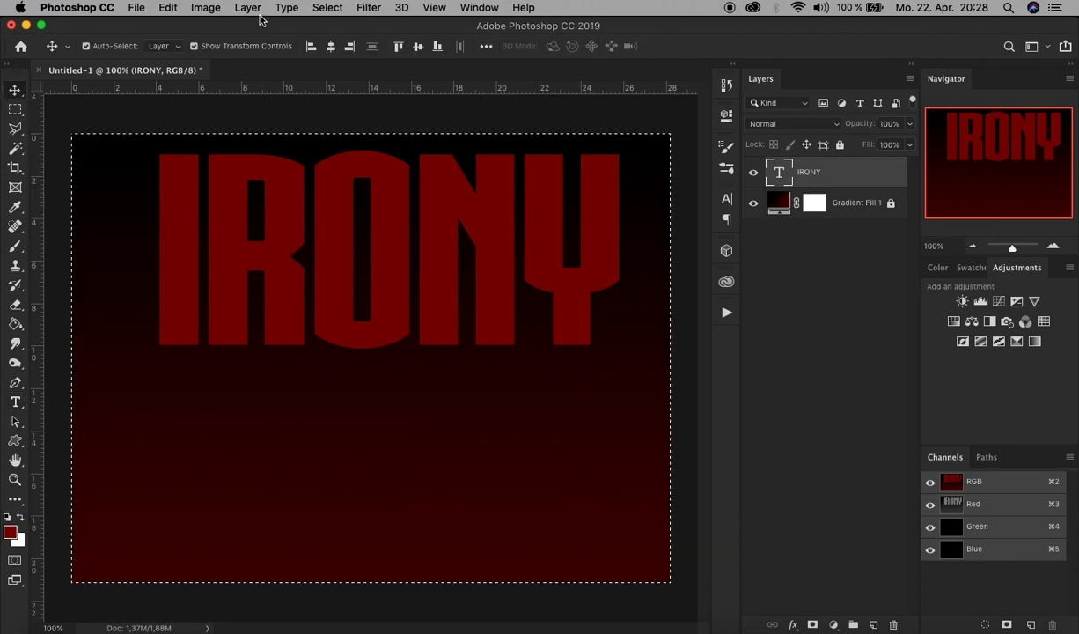
left_click(331, 50)
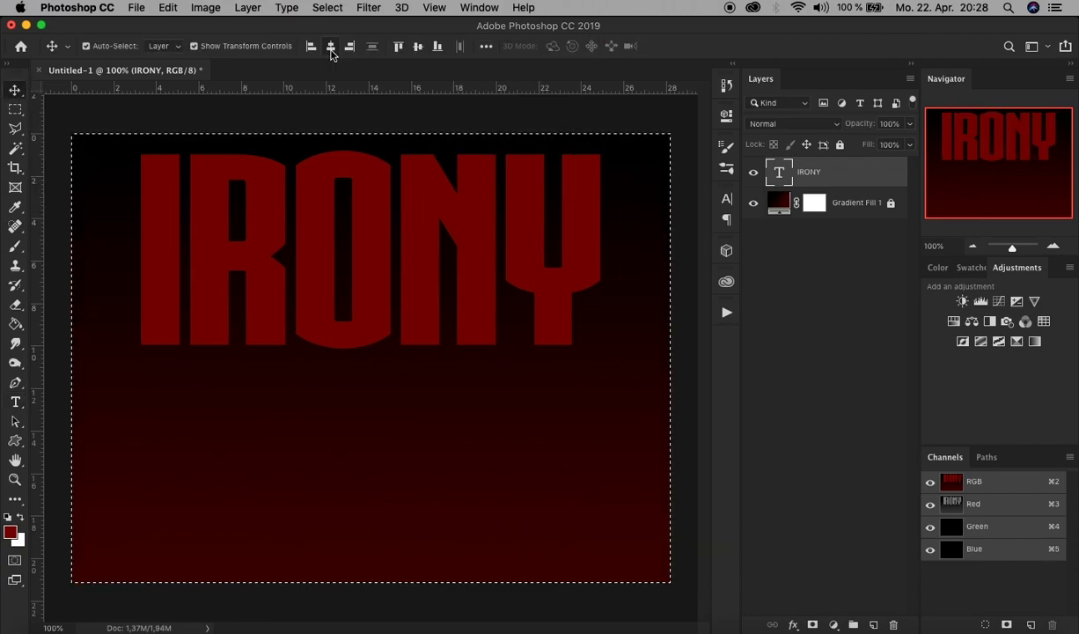
left_click(418, 48)
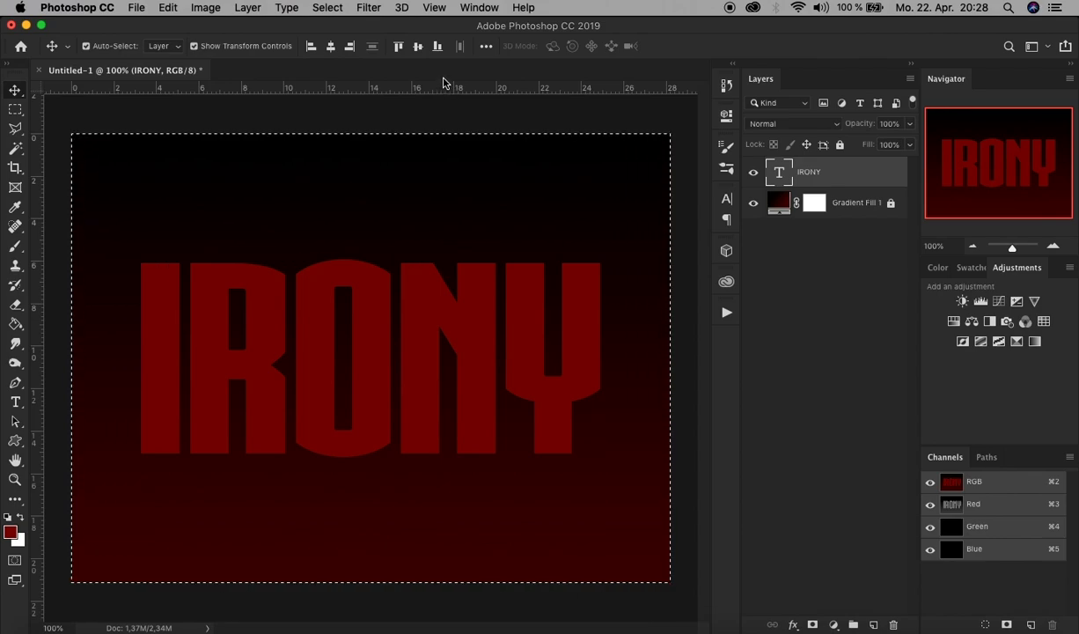
left_click(326, 7)
left_click(341, 40)
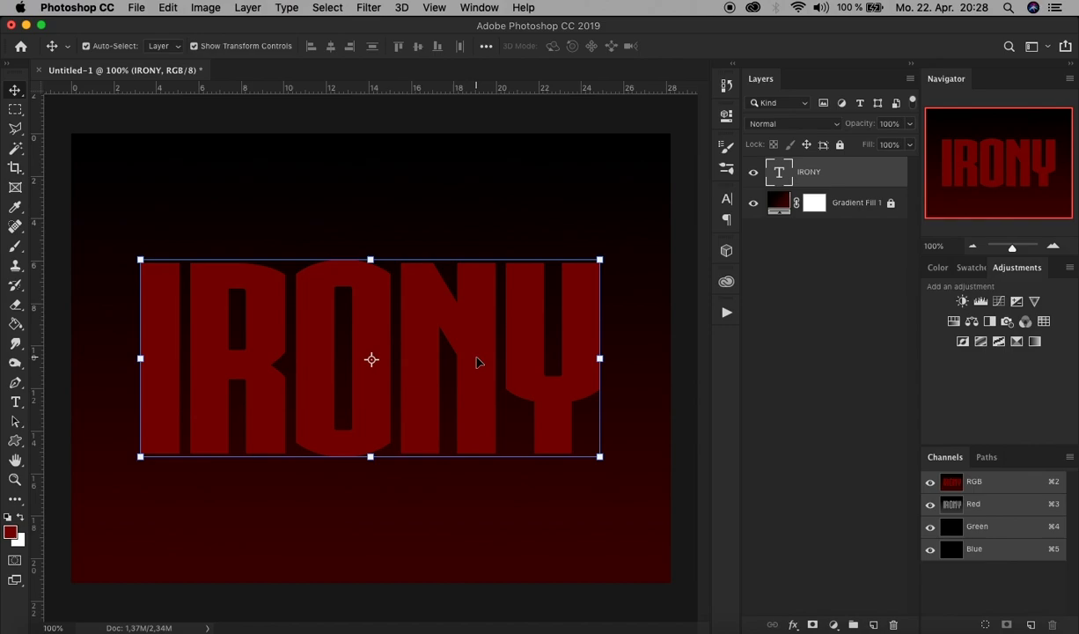
Step: Add a Chisel Hard Bevel & Emboss to the text with depth 150% and size 3 px
left_click(794, 624)
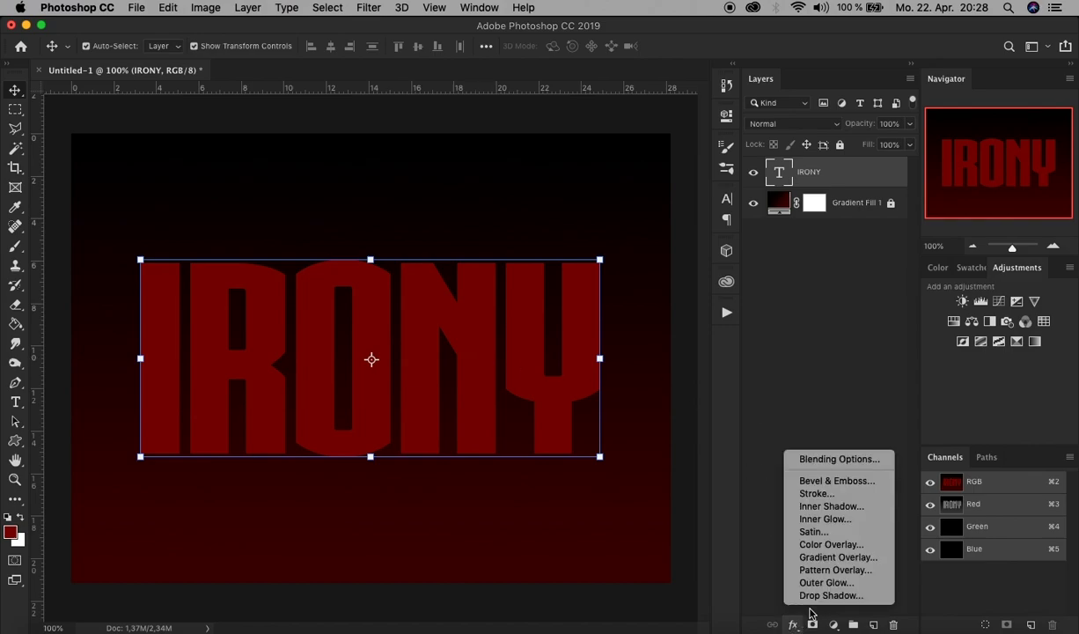
left_click(881, 482)
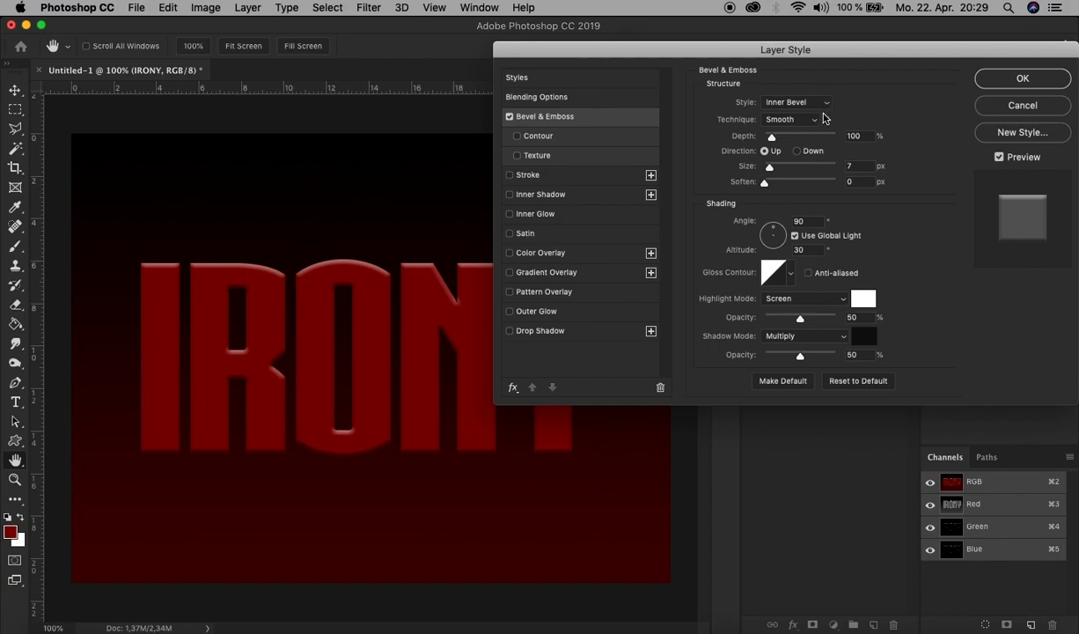
left_click(811, 122)
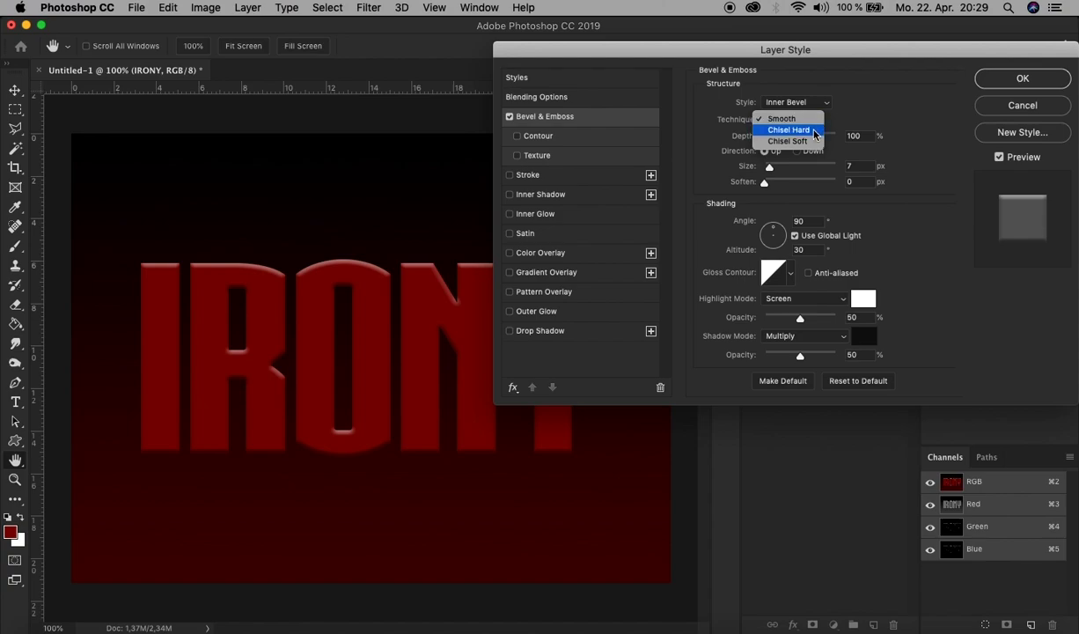
left_click(814, 130)
left_click(860, 135)
type("150")
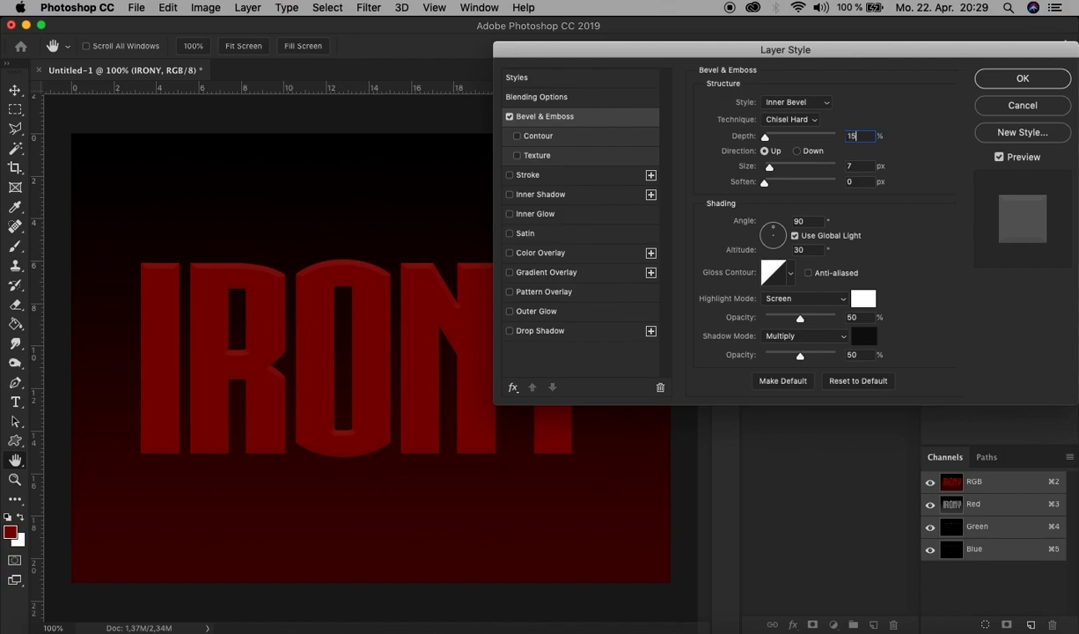
left_click(855, 166)
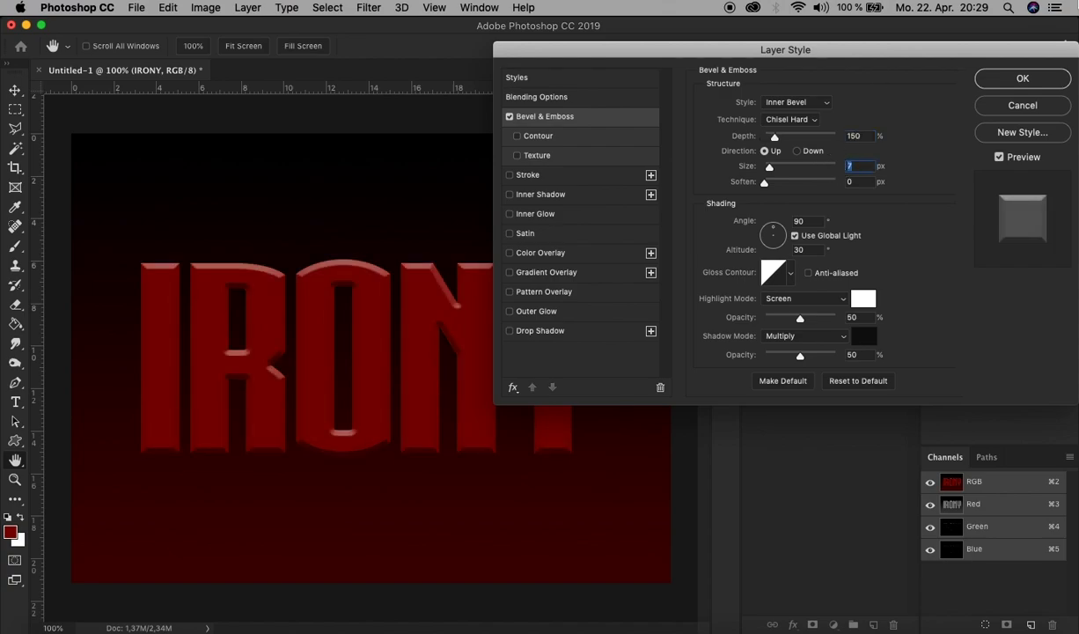
type("3")
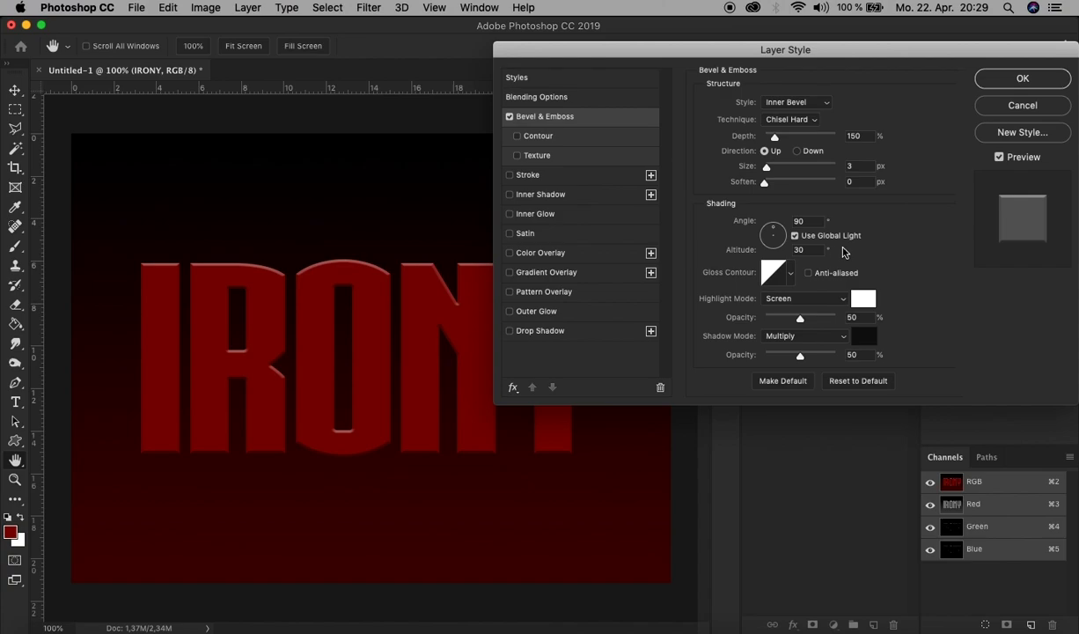
Step: Turn off Use Global Light and set bevel highlight opacity 80%, shadow opacity 70%
left_click(834, 239)
double_click(851, 318)
type("80")
key("Tab")
type("70")
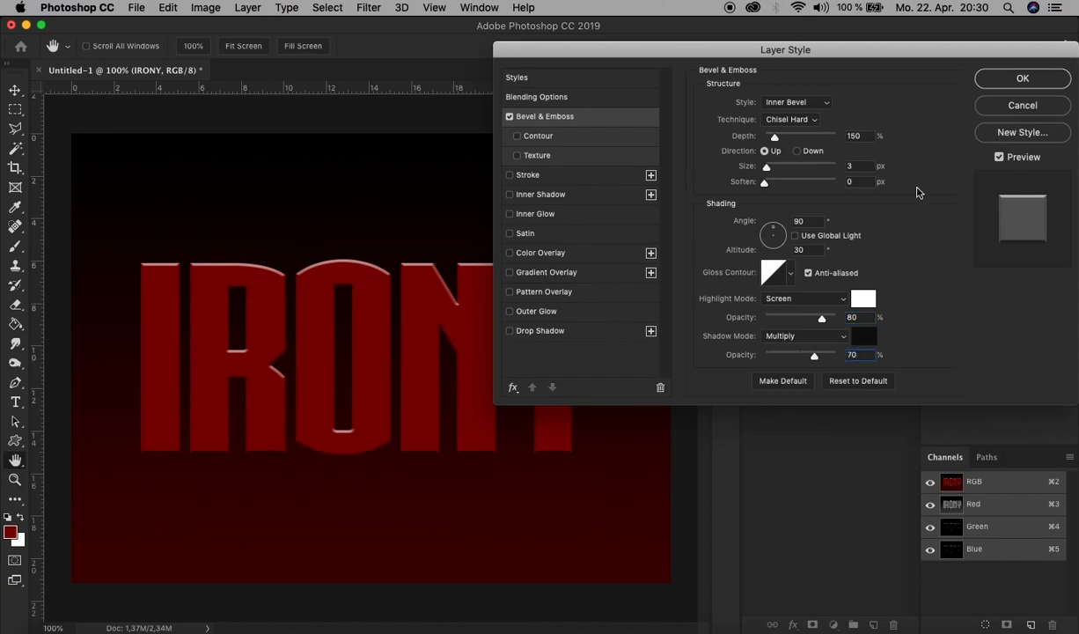
key("Tab")
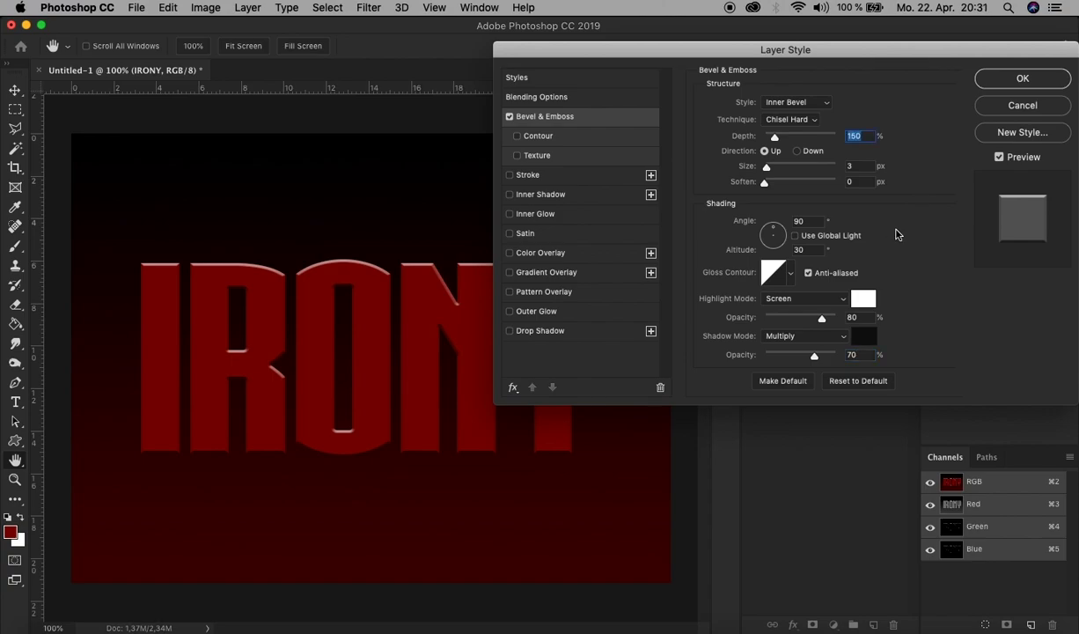
Step: Add a 7 px inside Stroke with Overprint and a Gradient fill type
left_click(564, 179)
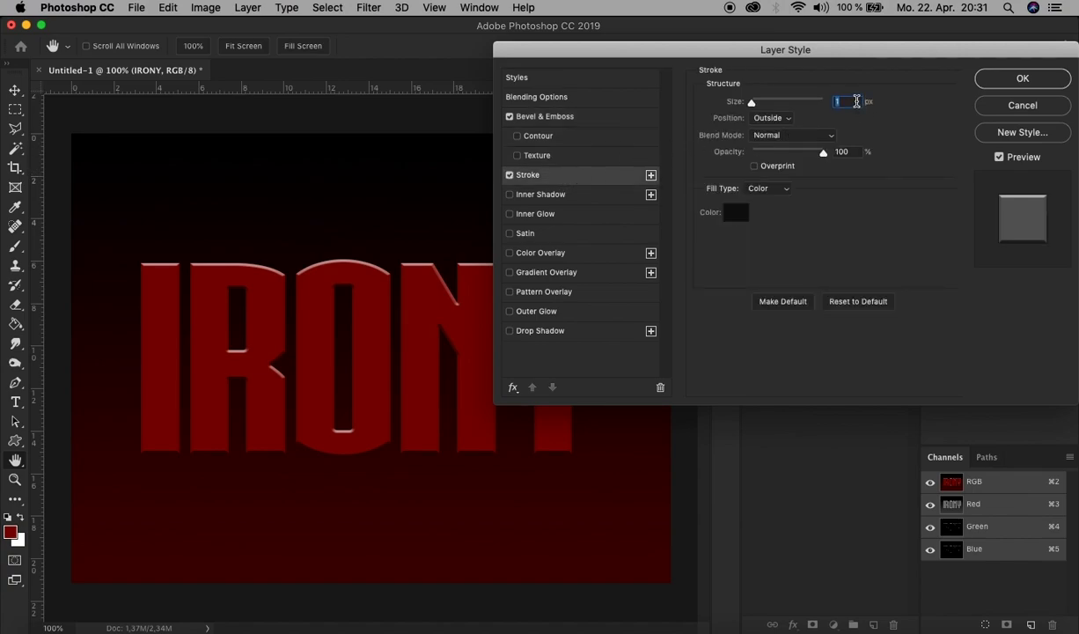
type("7")
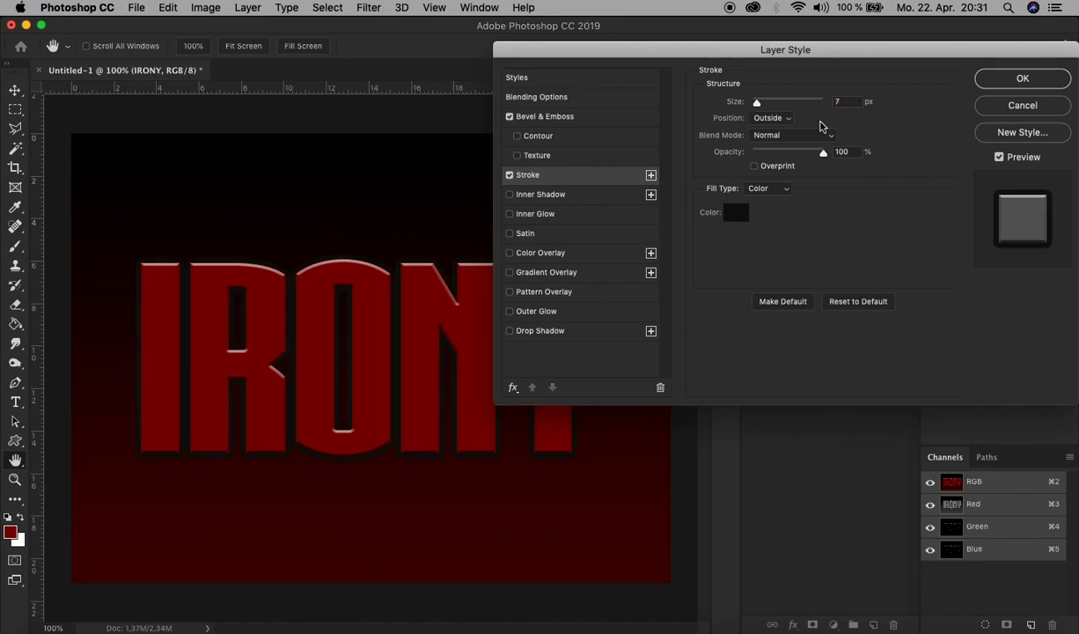
left_click(778, 117)
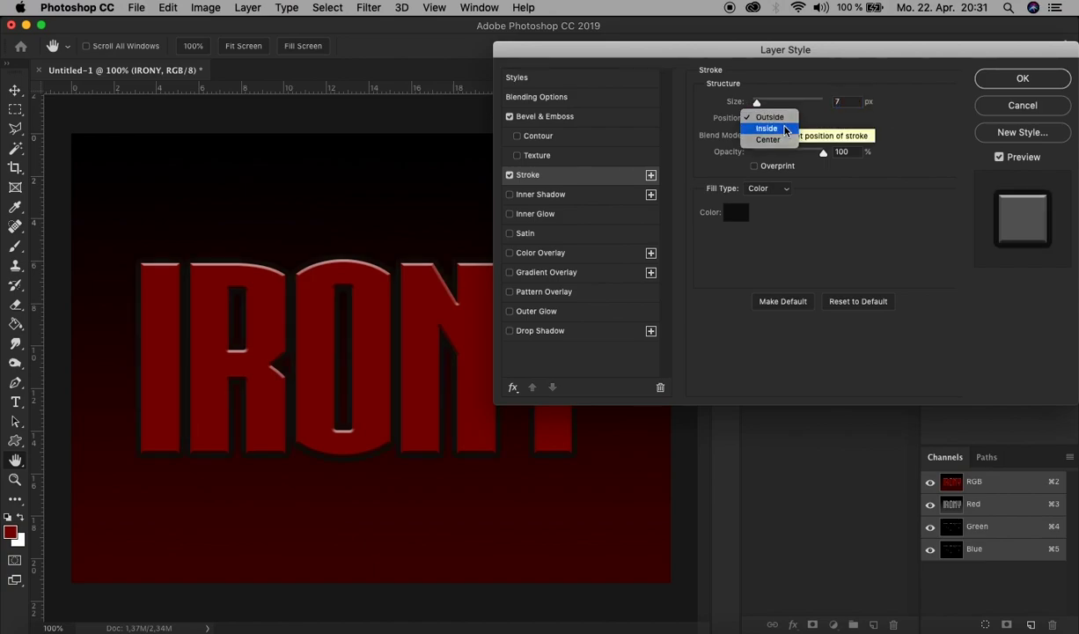
left_click(786, 129)
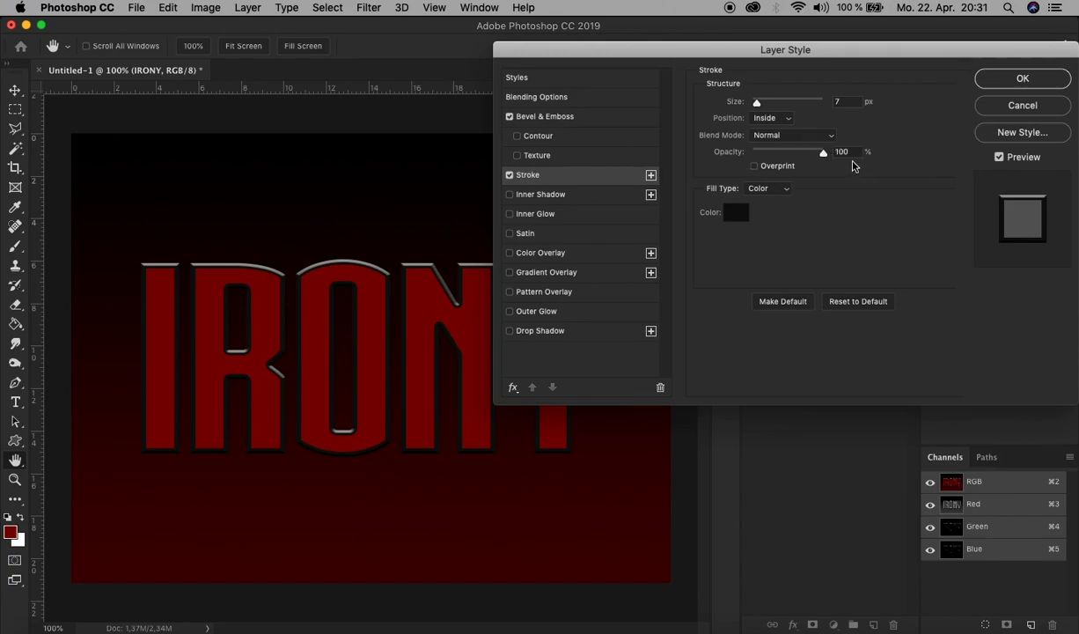
left_click(786, 166)
left_click(785, 190)
left_click(782, 200)
left_click(779, 195)
left_click(768, 198)
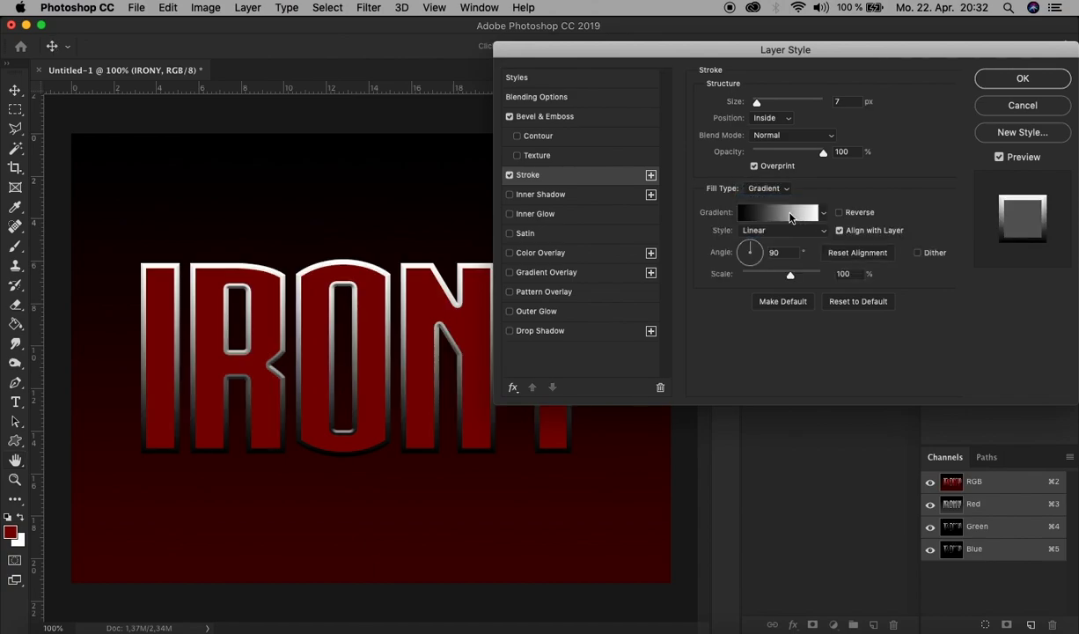
left_click(782, 216)
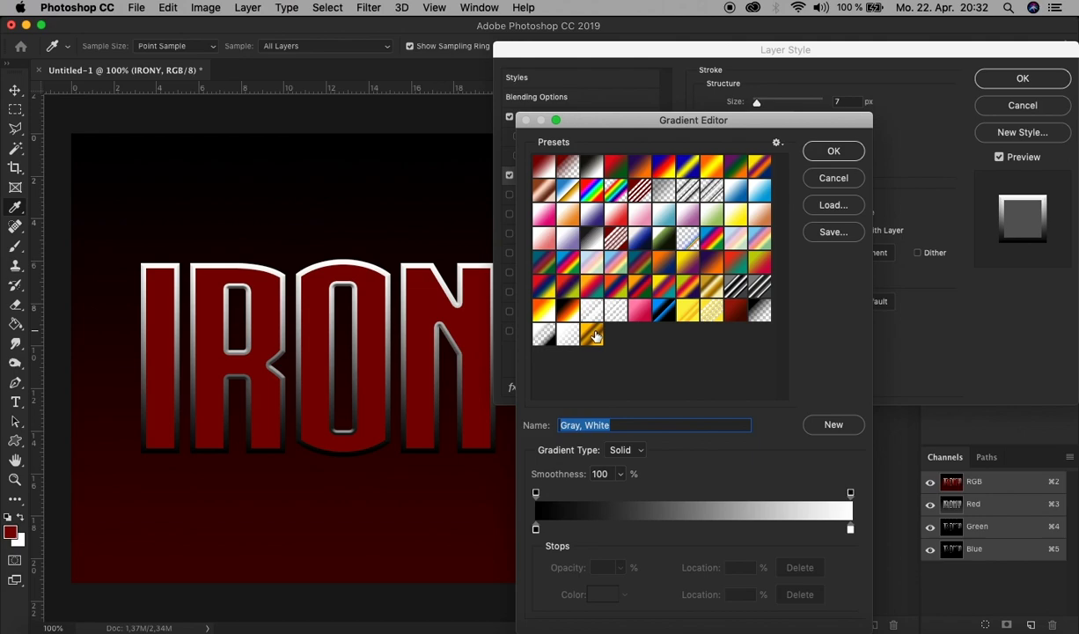
Step: Give the stroke the gold preset gradient, reversed, Reflected style, 30° angle, 150% scale
left_click(595, 335)
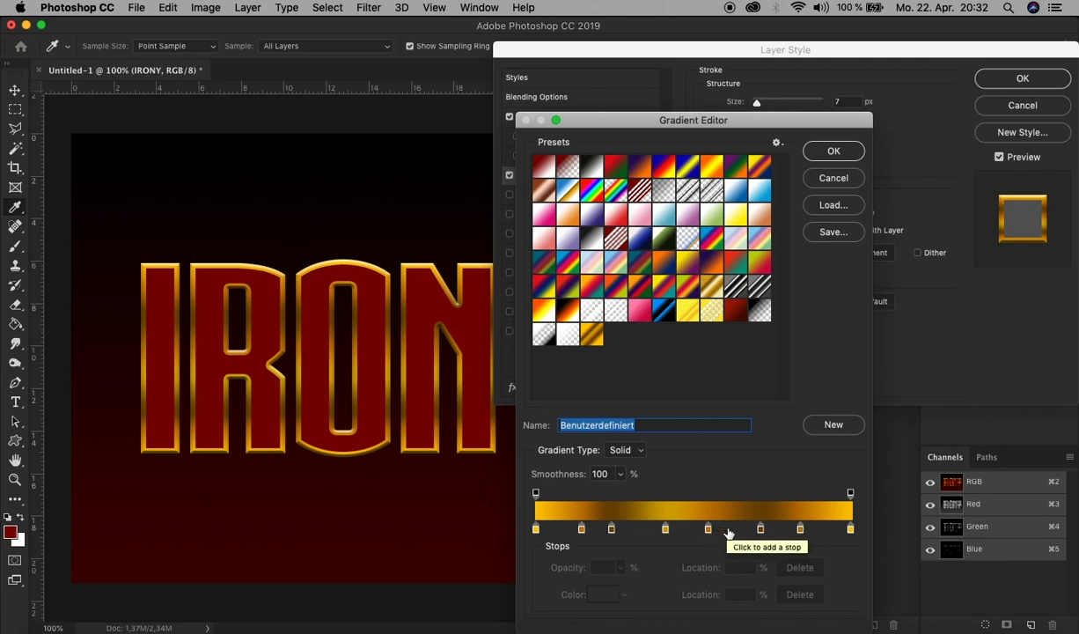
left_click(836, 153)
left_click(860, 213)
left_click(773, 229)
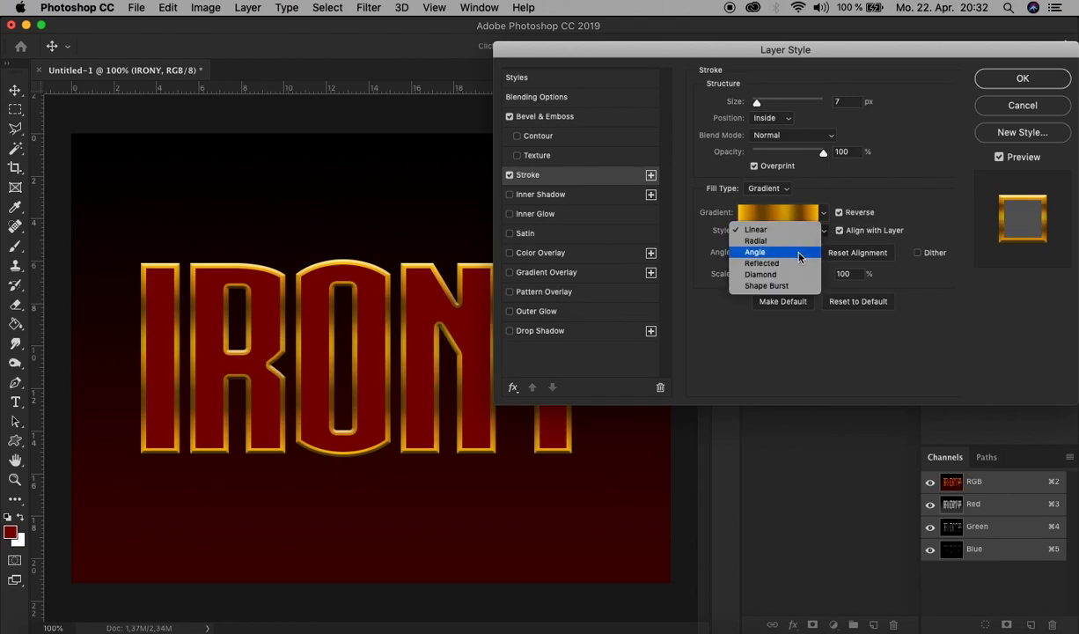
left_click(763, 263)
left_click(778, 252)
type("30")
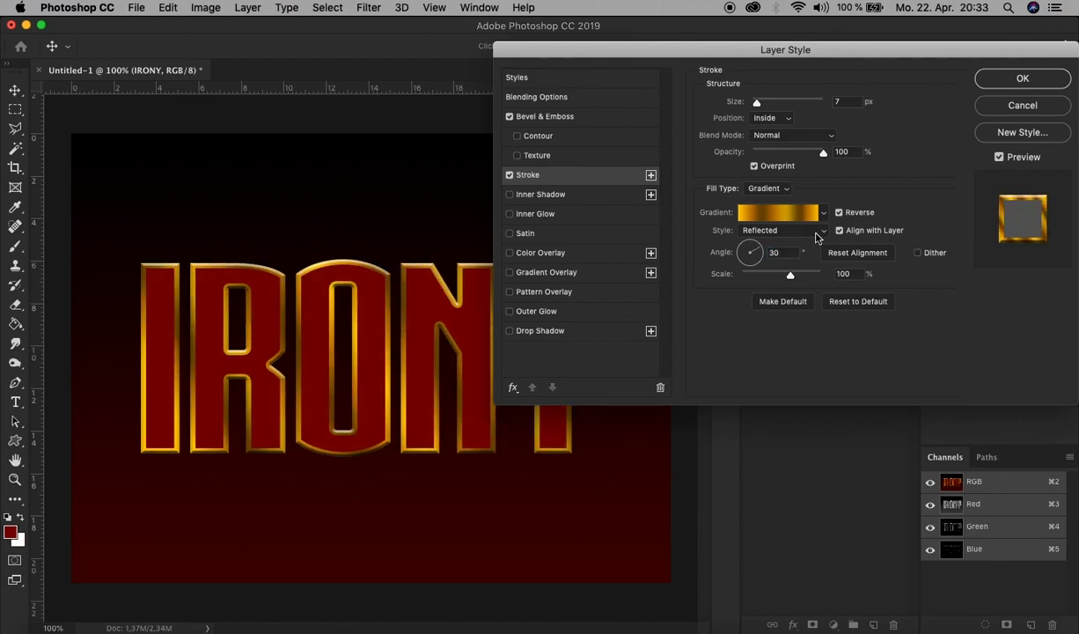
key("Tab")
left_click(790, 275)
left_click_drag(790, 275, 822, 277)
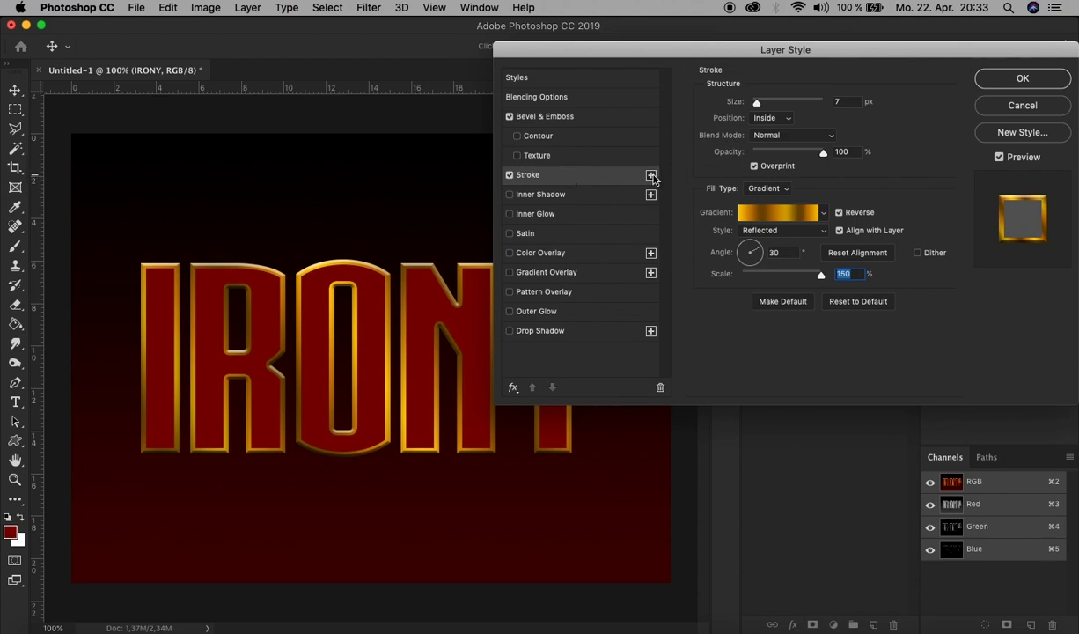
Step: Duplicate the Stroke and set the top one to size 7, Multiply blend, 70% opacity
left_click(651, 176)
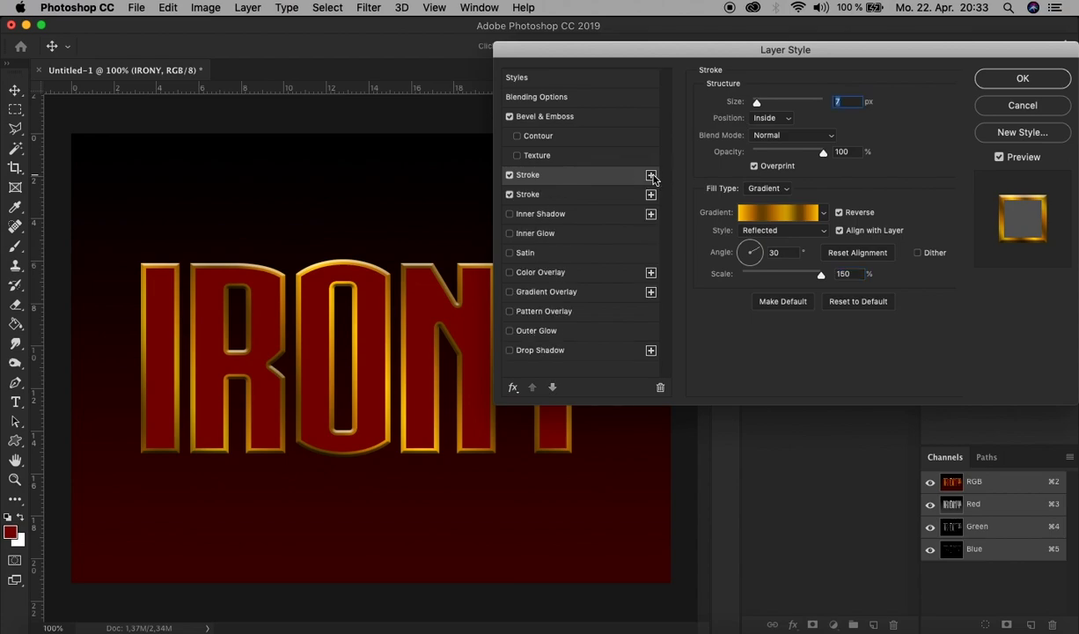
left_click(603, 202)
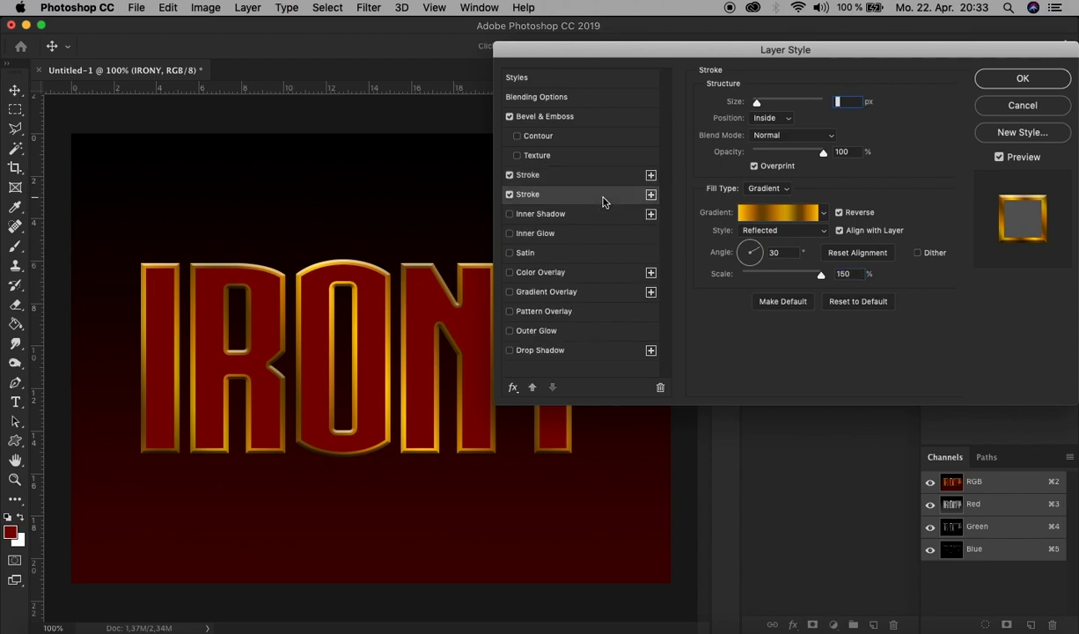
left_click(598, 180)
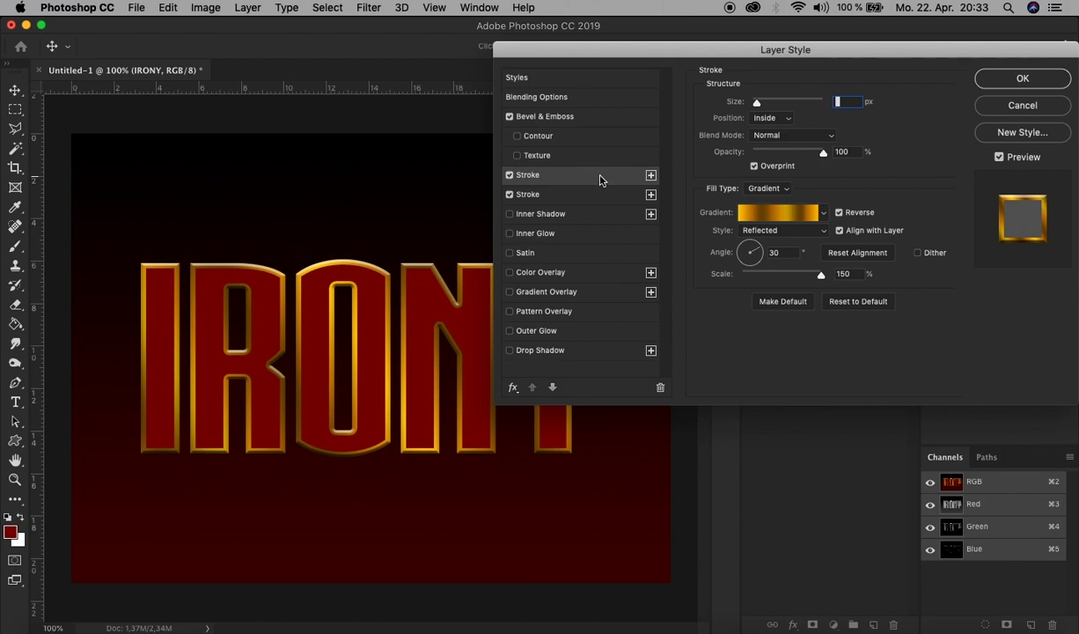
type("7")
left_click(791, 136)
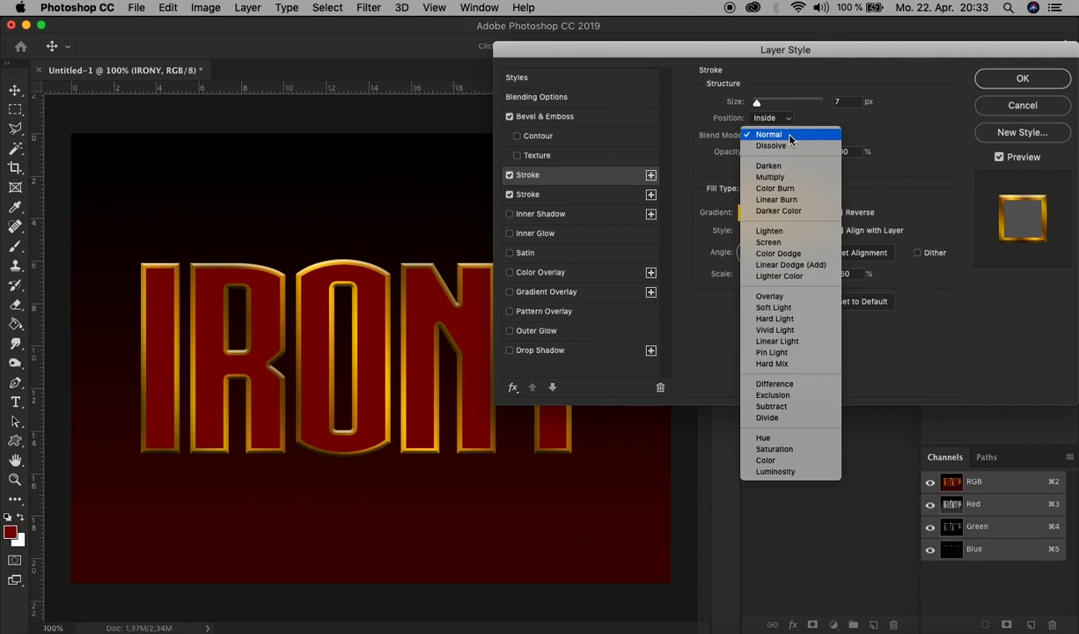
left_click(795, 180)
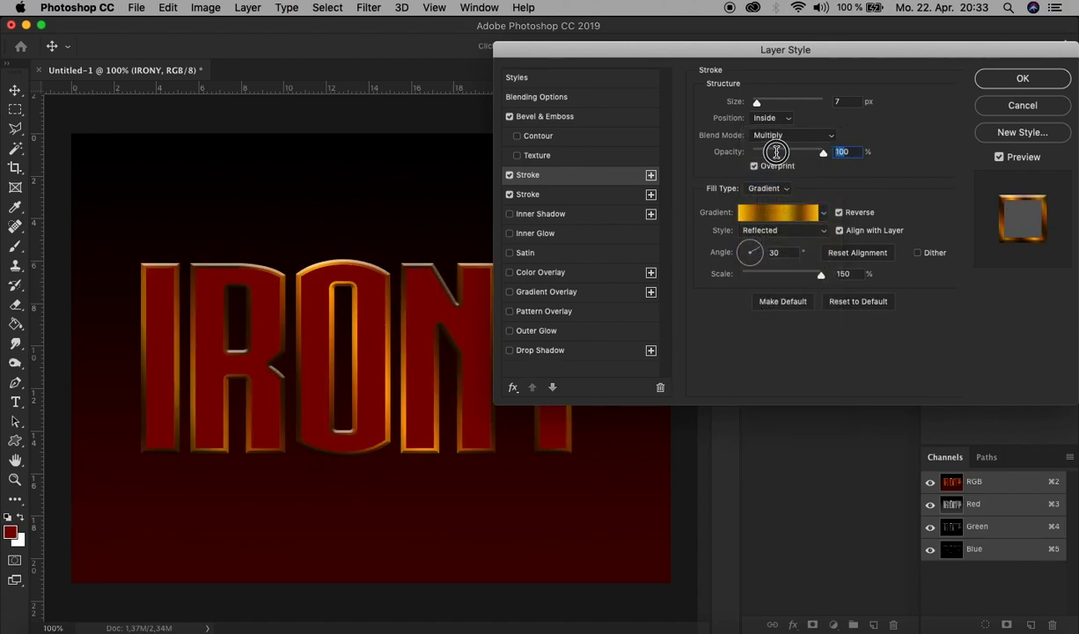
type("70")
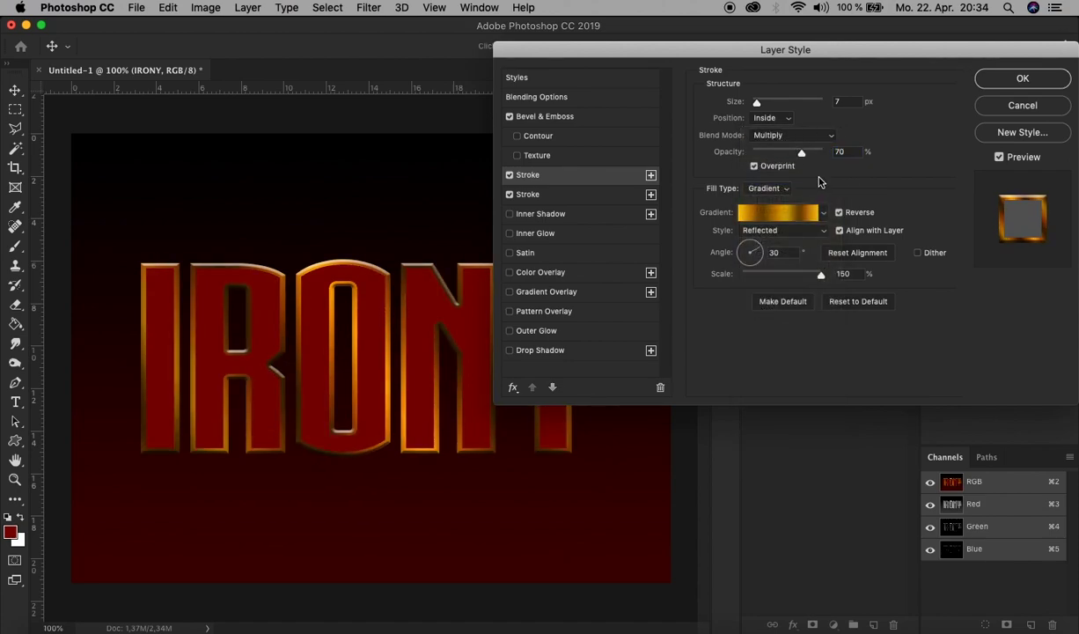
left_click(783, 215)
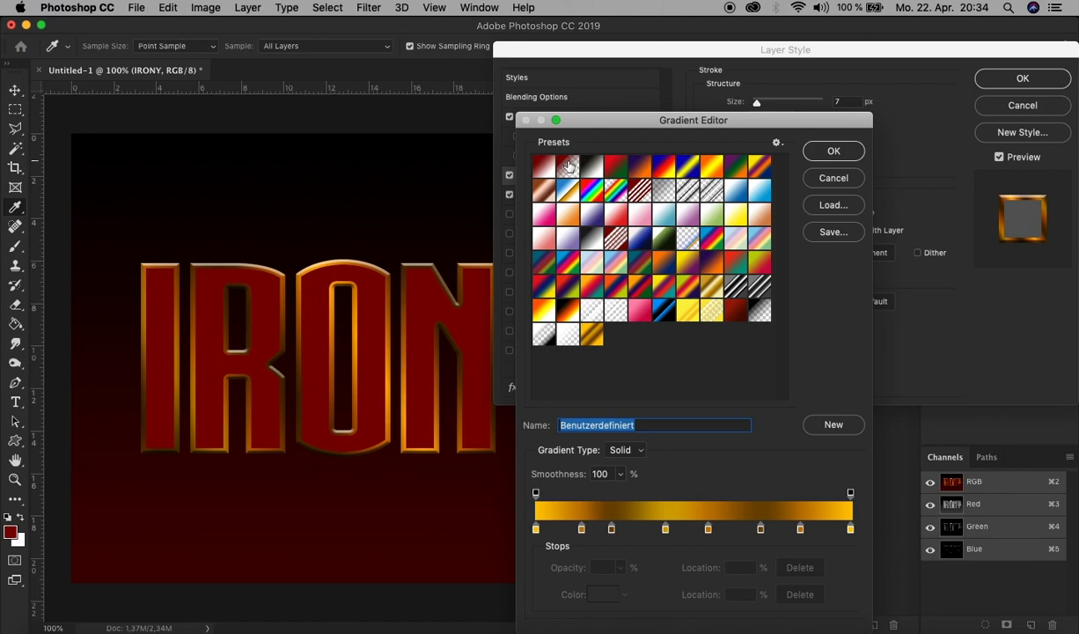
Step: Replace the stroke's gold gradient with a black-to-transparent gradient built from Foreground to Transparent
left_click(569, 166)
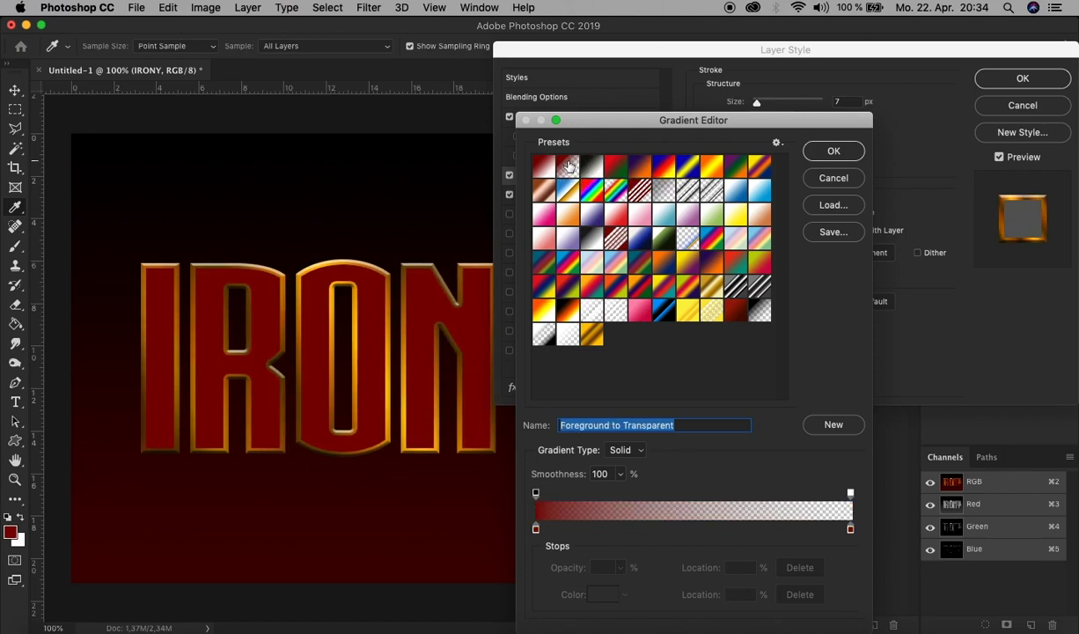
double_click(536, 529)
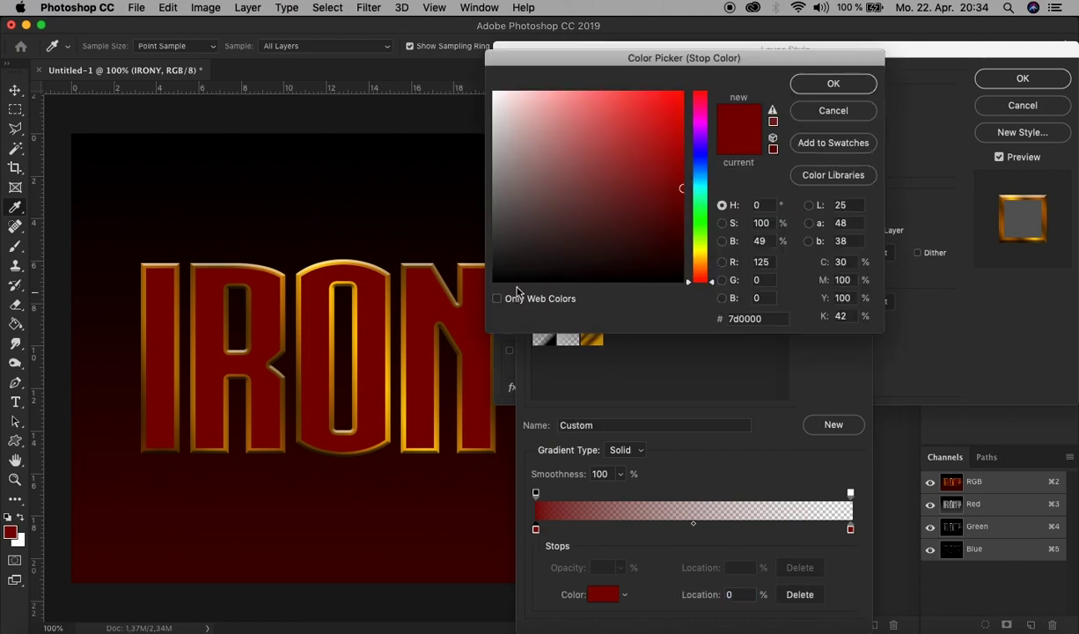
left_click_drag(549, 251, 689, 304)
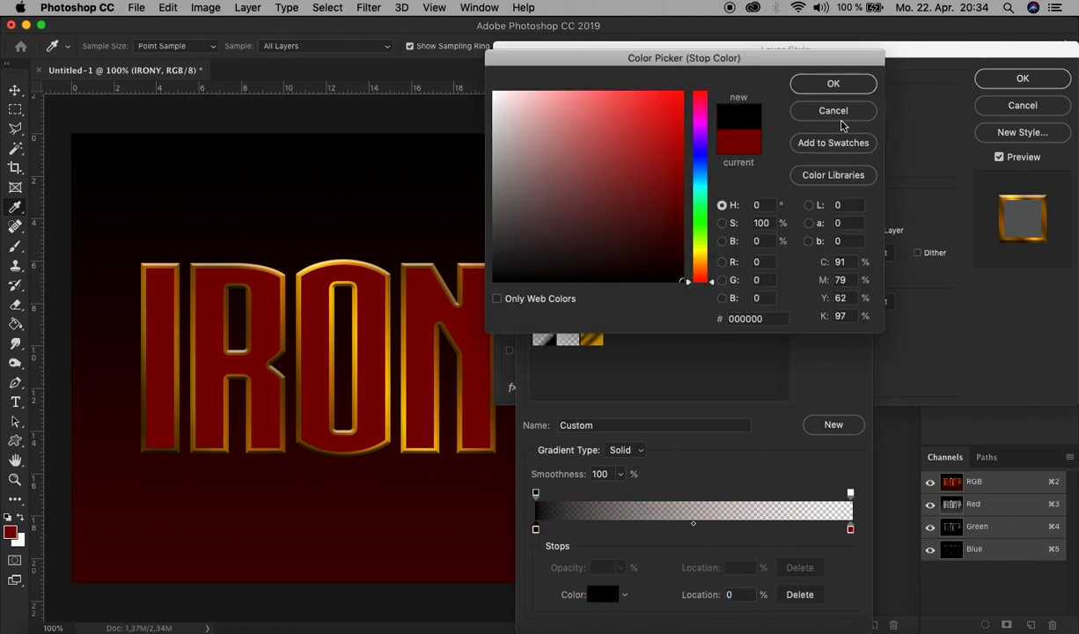
left_click(832, 83)
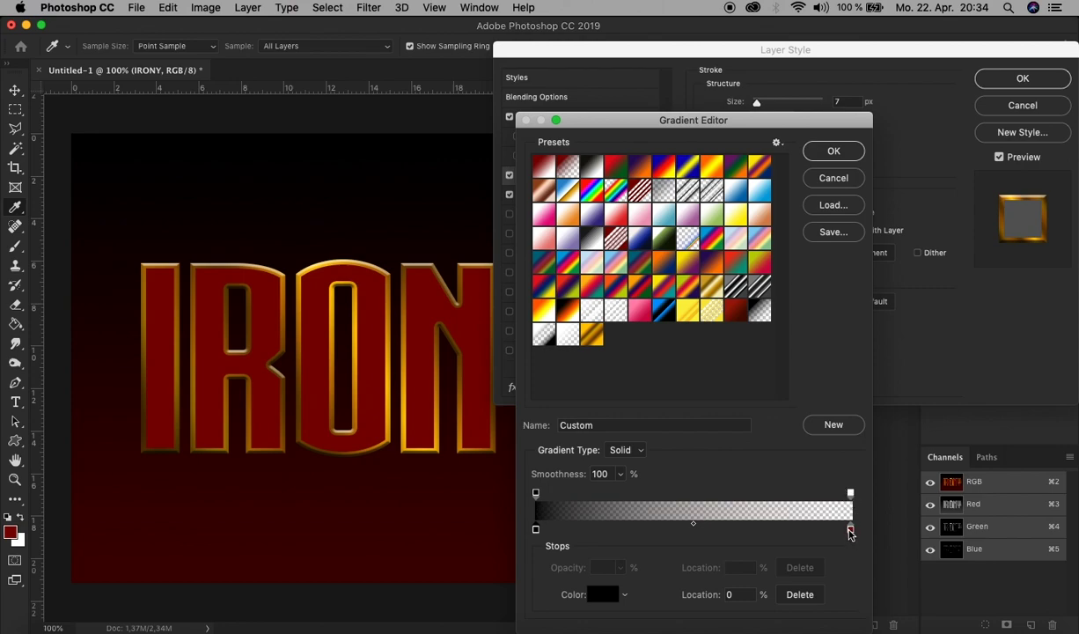
left_click(850, 529)
left_click_drag(850, 531, 855, 559)
left_click(832, 151)
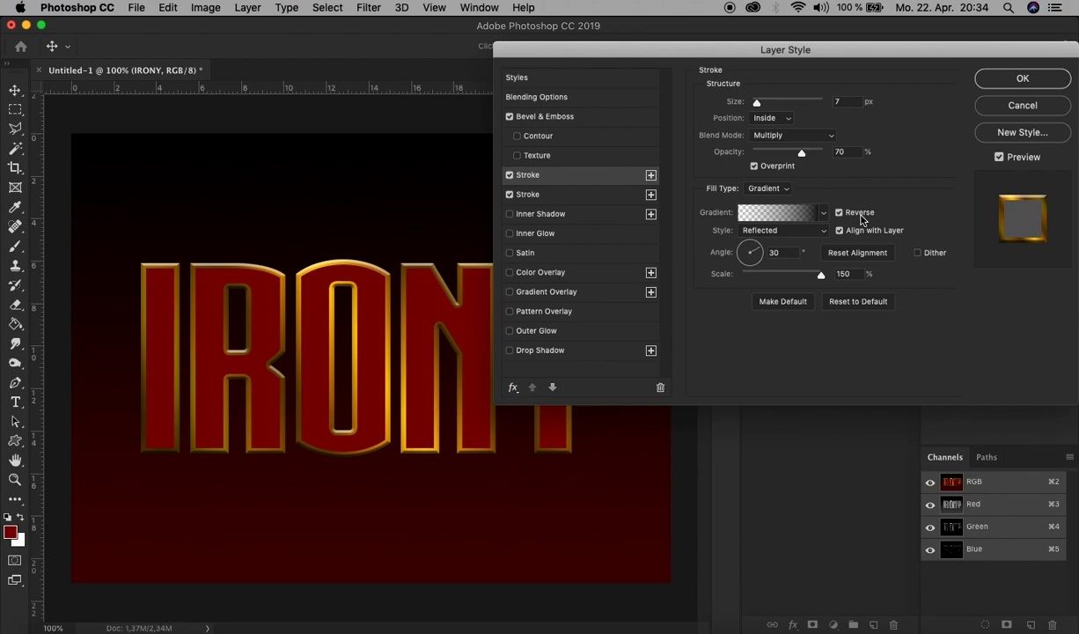
Step: Set the stroke gradient to Linear at 90°, not reversed, with Dither enabled
left_click(839, 212)
left_click(773, 229)
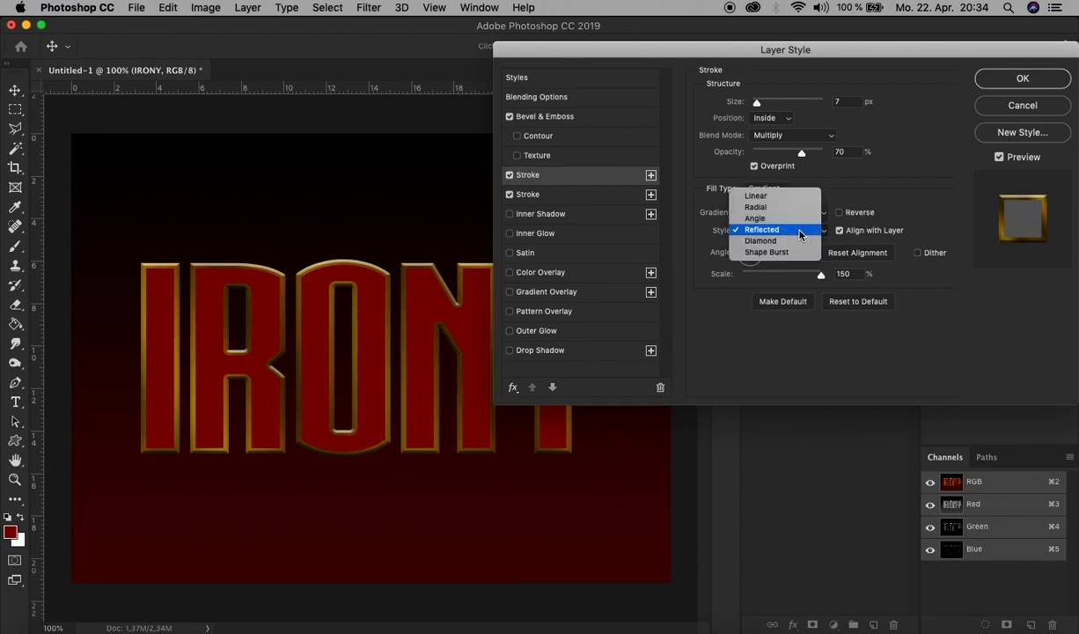
left_click(790, 199)
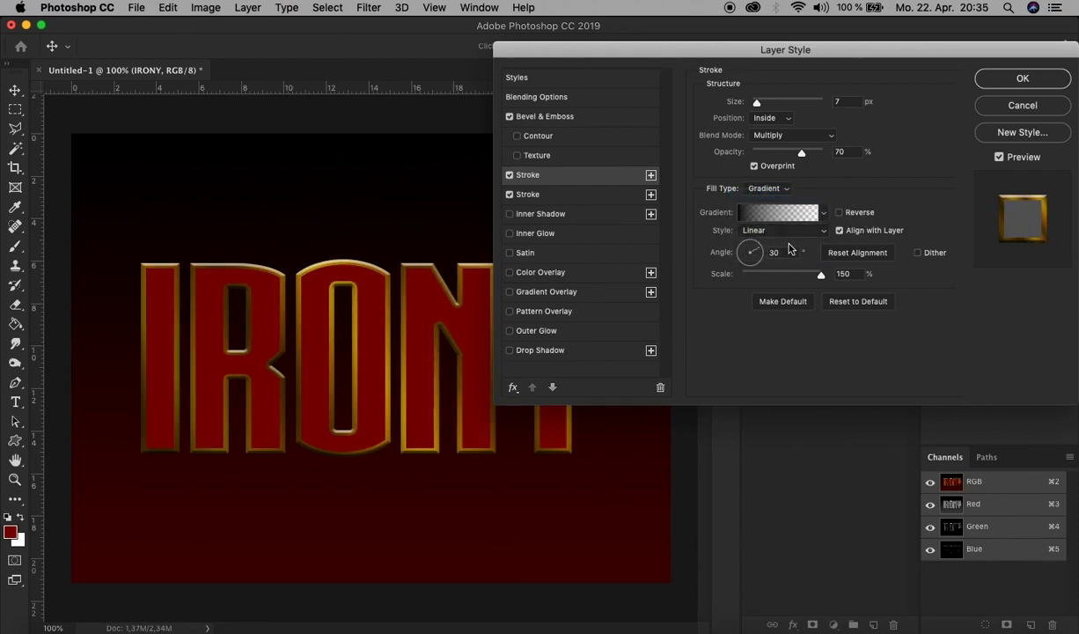
type("90")
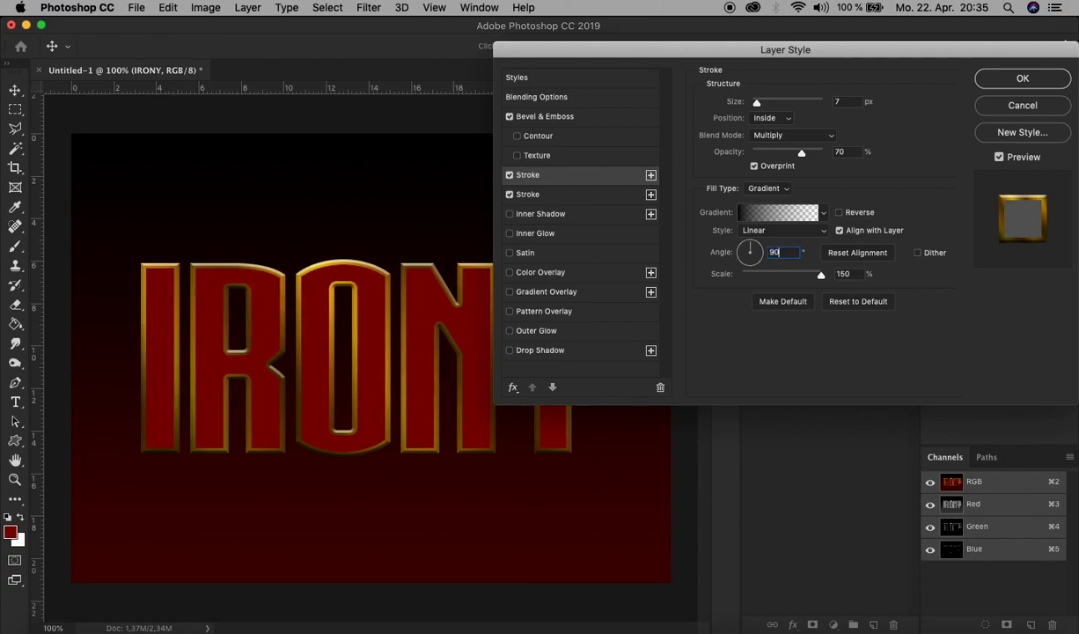
left_click(920, 255)
Step: Switch between the Stroke entries to compare their settings, ending on the first stroke
left_click(588, 194)
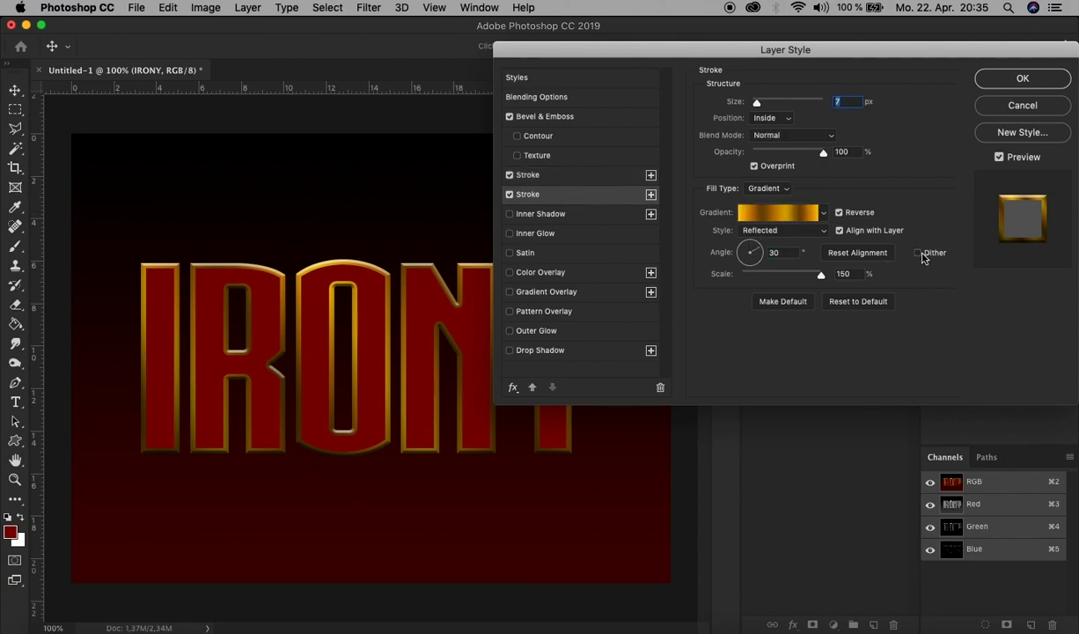
left_click(919, 255)
left_click(586, 180)
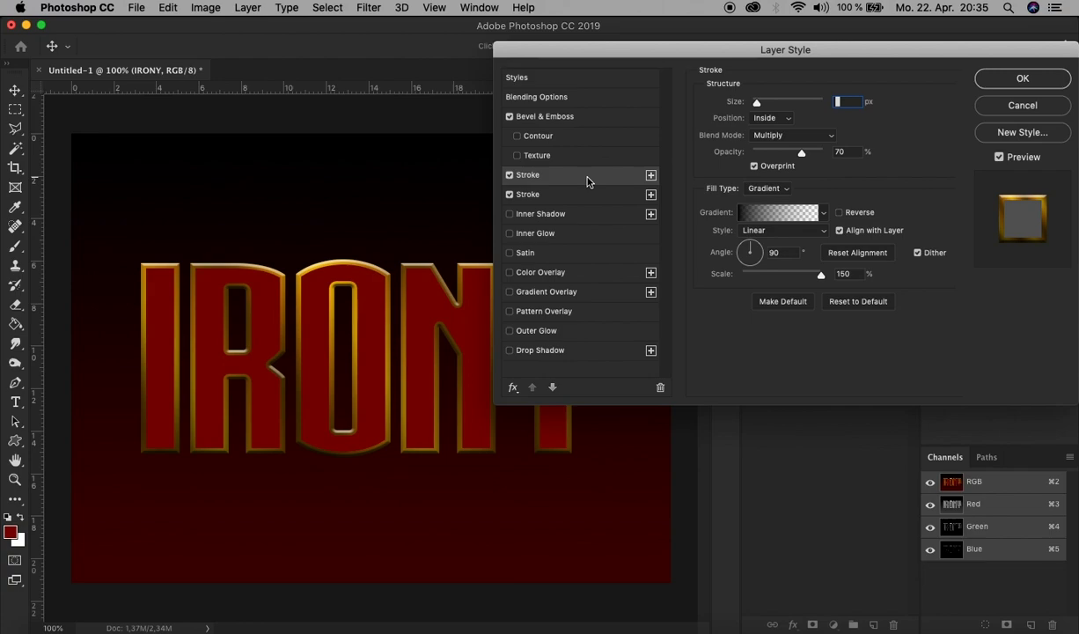
Step: Add a third Linear Dodge (Add) stroke with a plain white Foreground to Background gradient
left_click(650, 175)
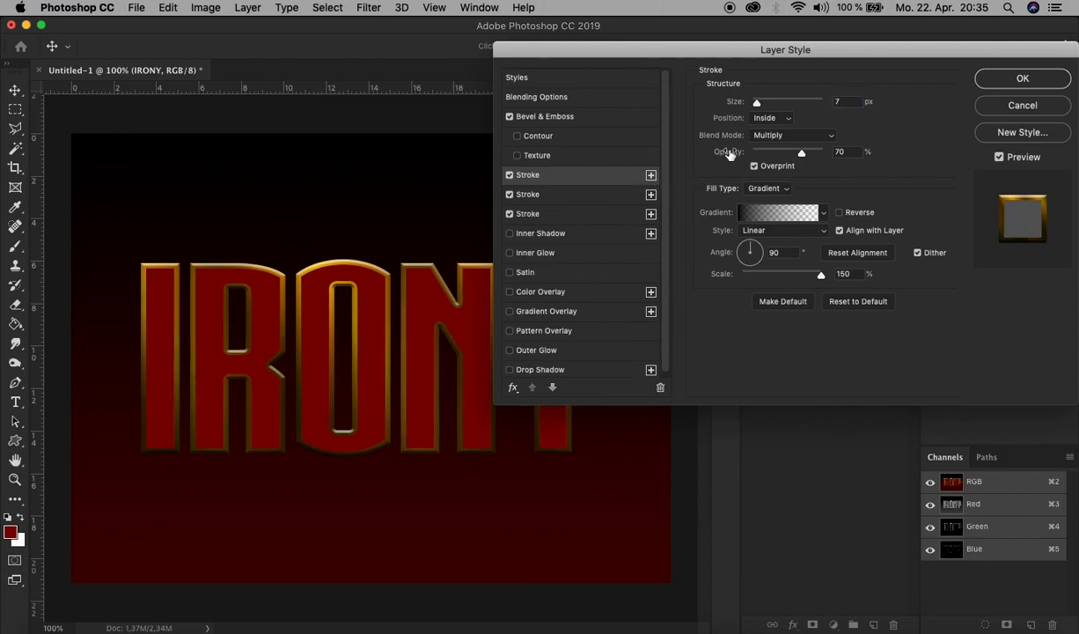
left_click(773, 137)
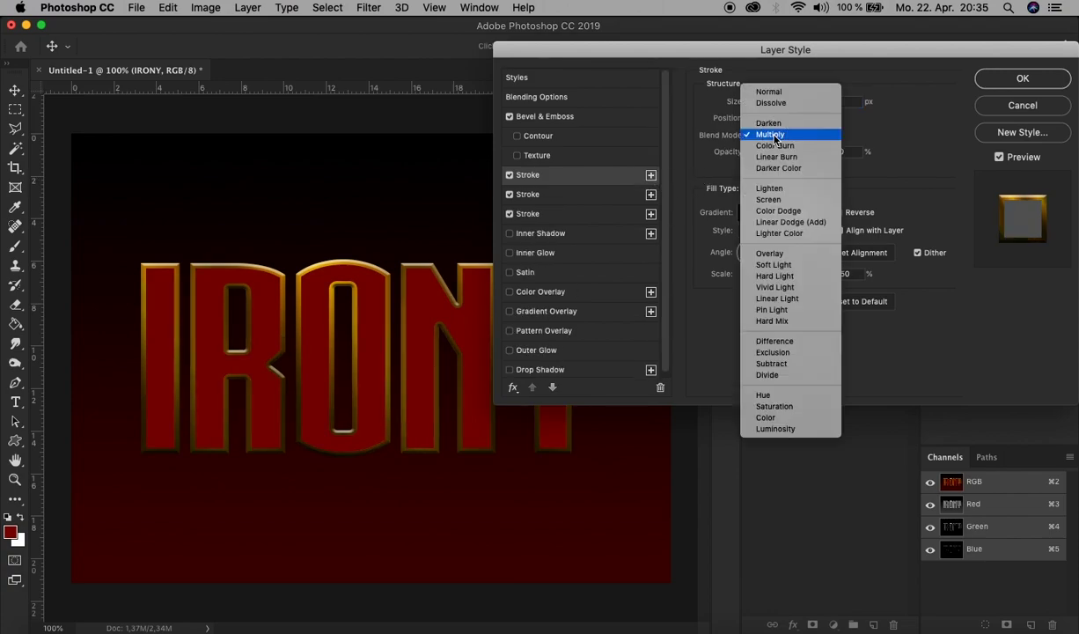
left_click(812, 225)
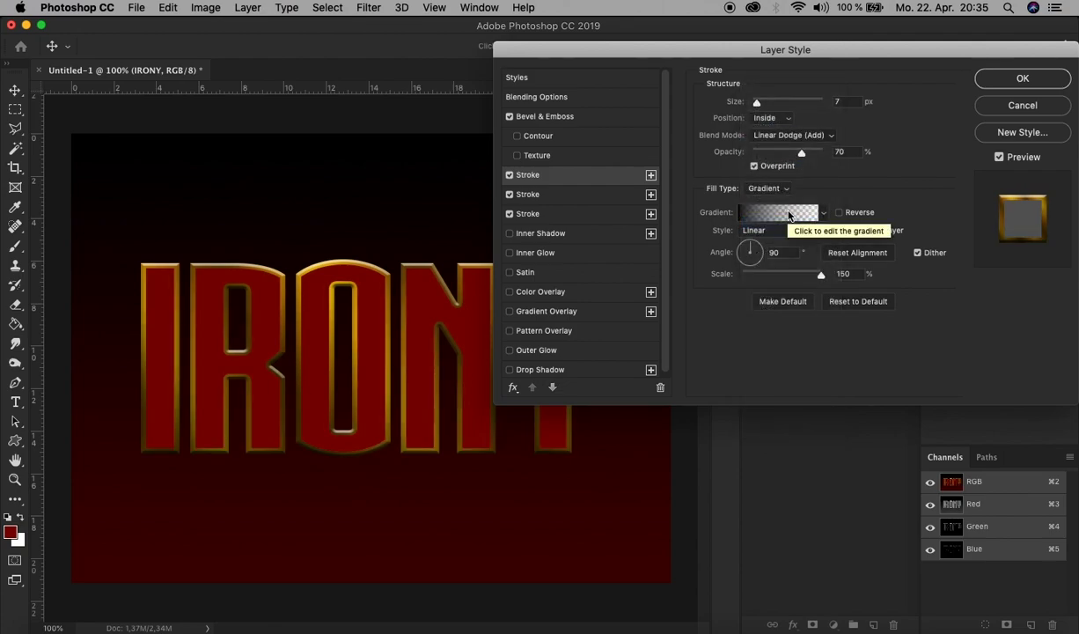
left_click(788, 216)
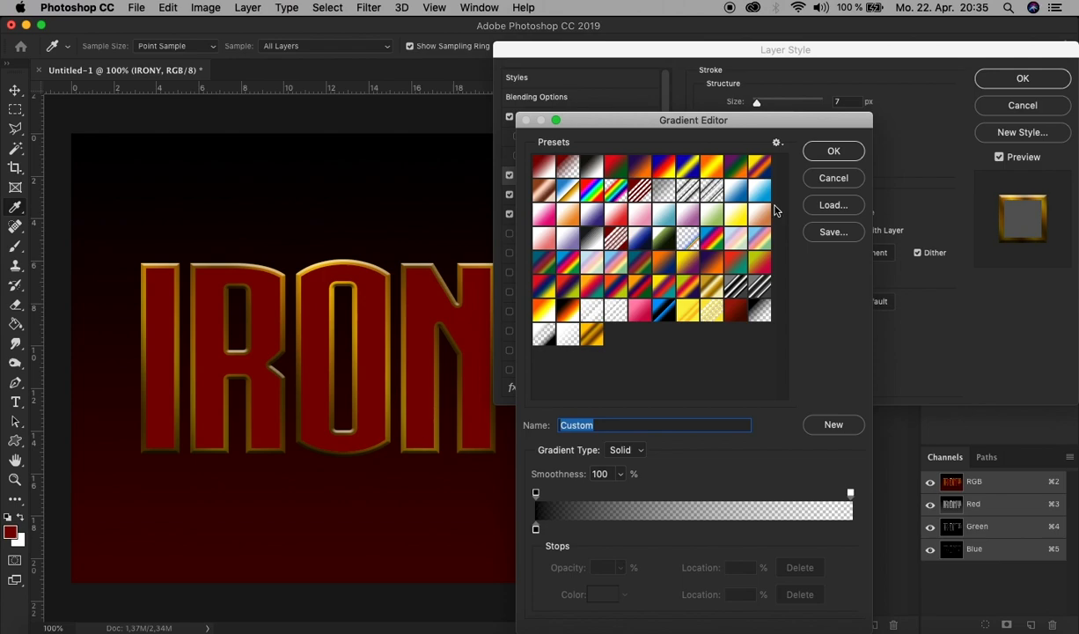
left_click(544, 167)
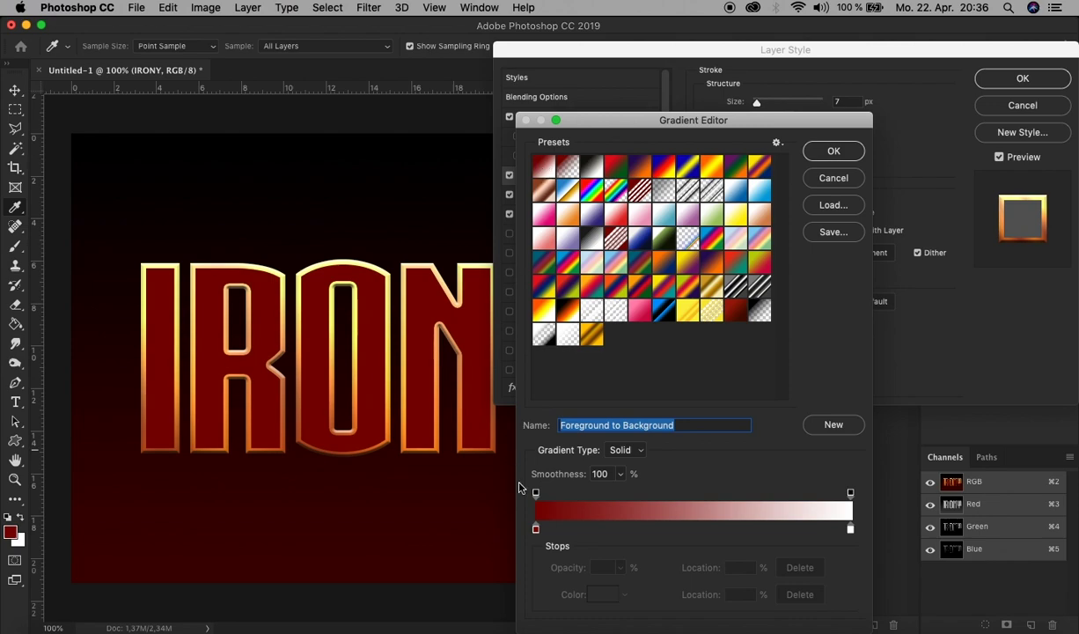
left_click(534, 528)
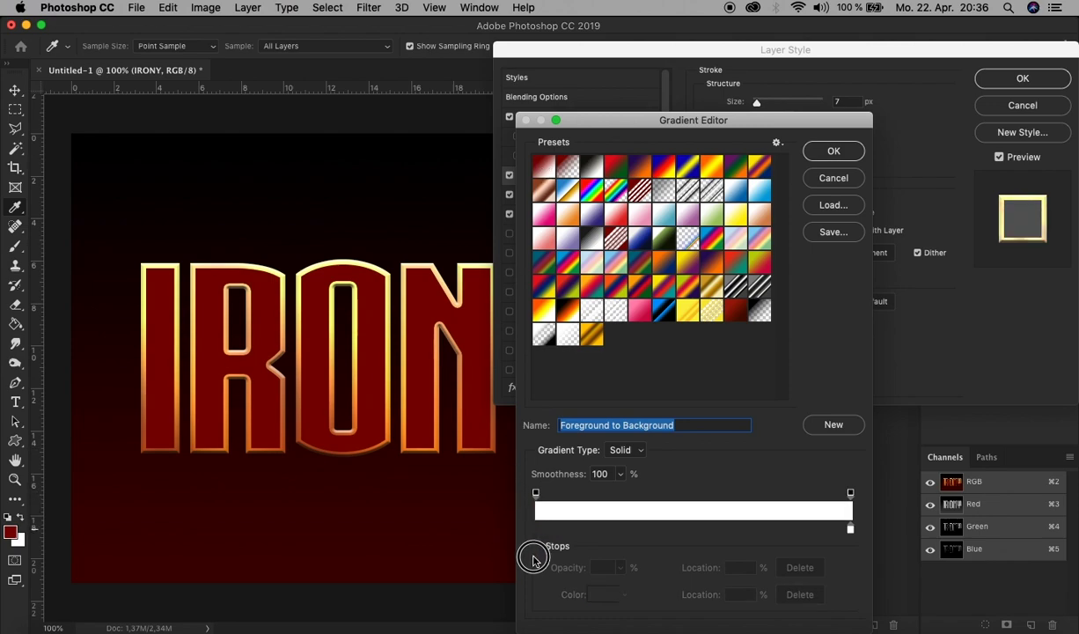
left_click_drag(532, 560, 534, 562)
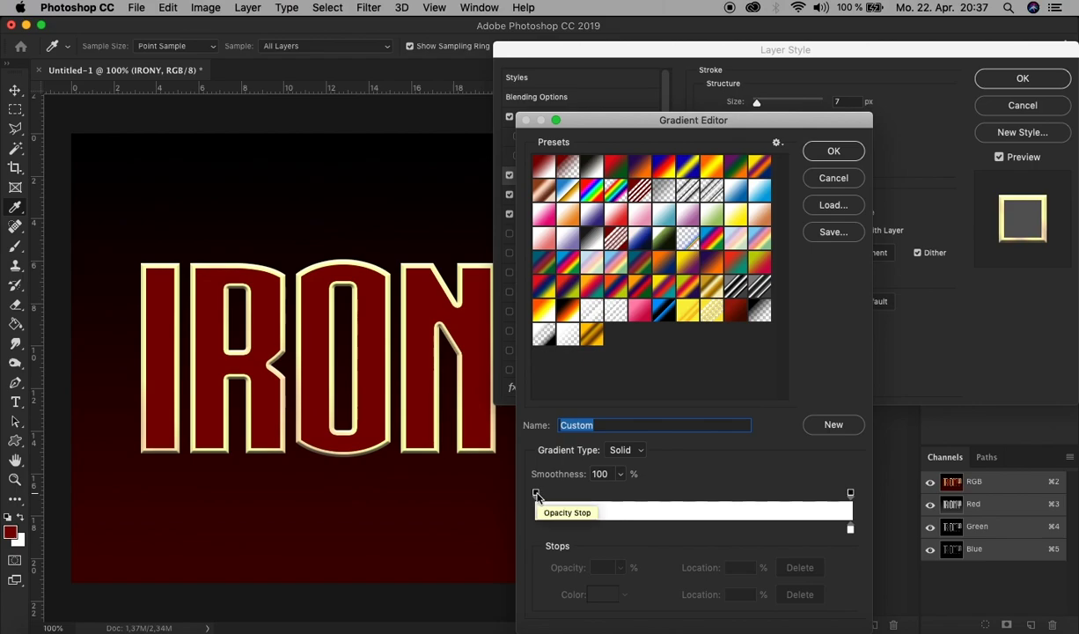
Step: Add alternating opacity stops to the white gradient, with 0% opacity at 25% and 75%
key("alt")
left_click_drag(535, 495, 608, 498)
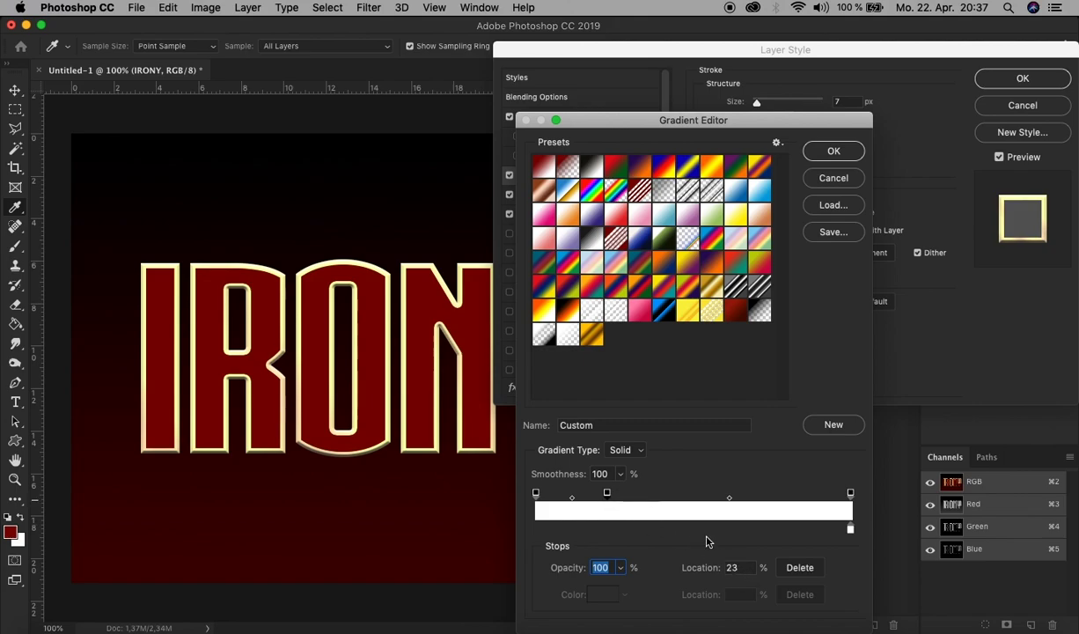
double_click(735, 568)
type("25")
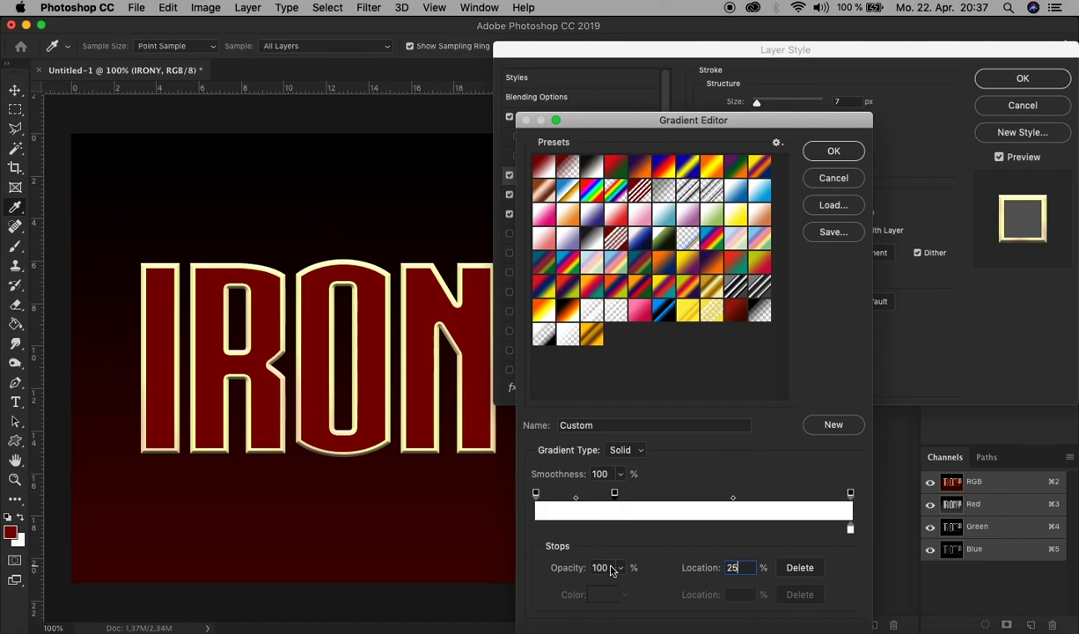
double_click(606, 567)
type("0")
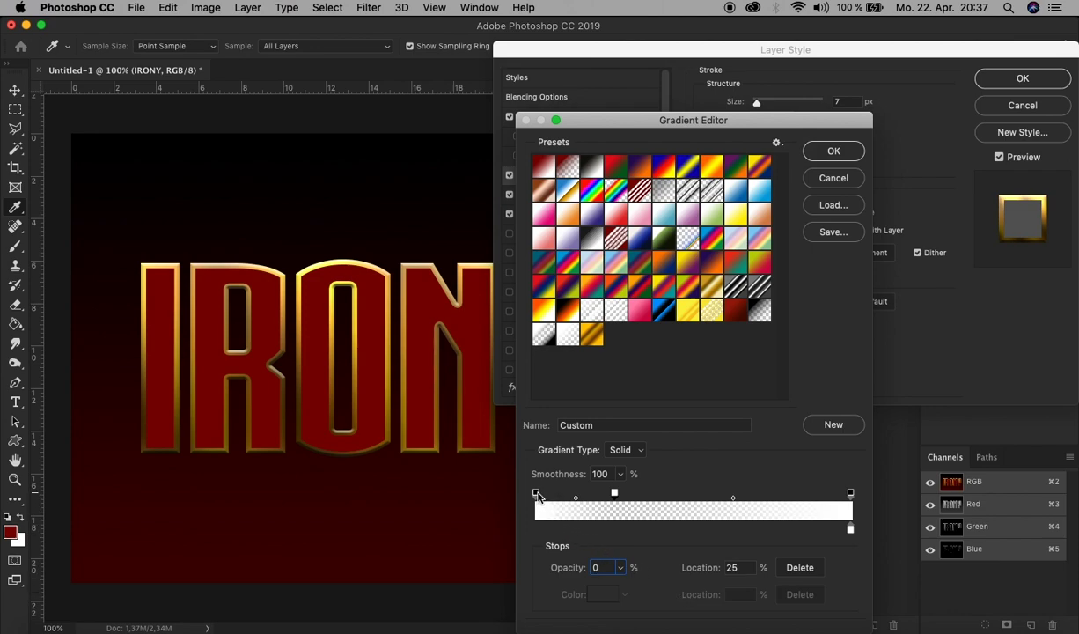
key("alt")
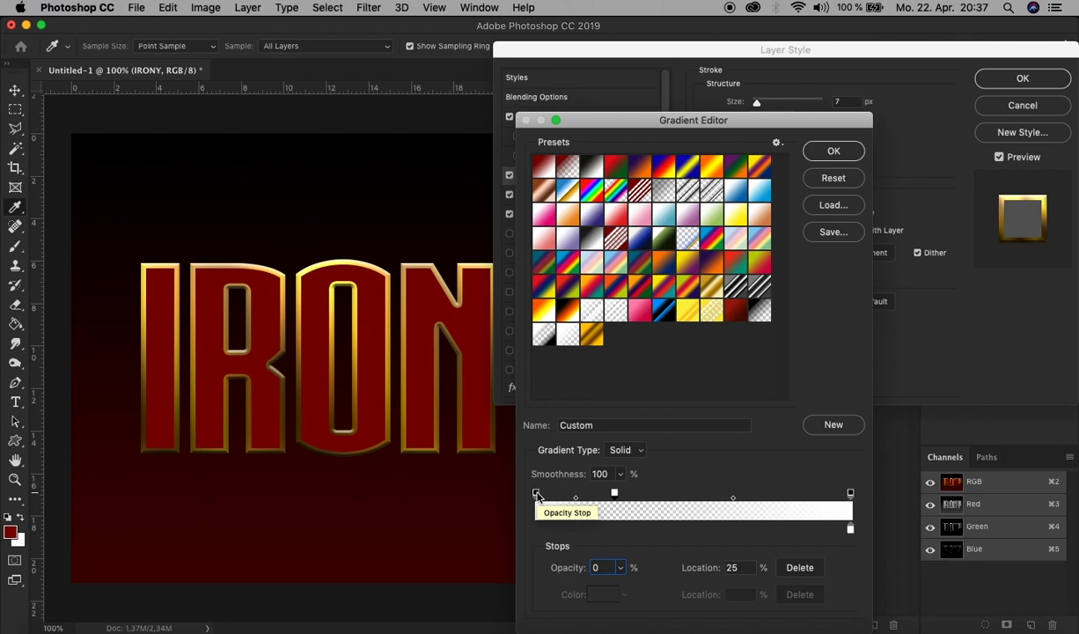
left_click_drag(536, 494, 695, 492)
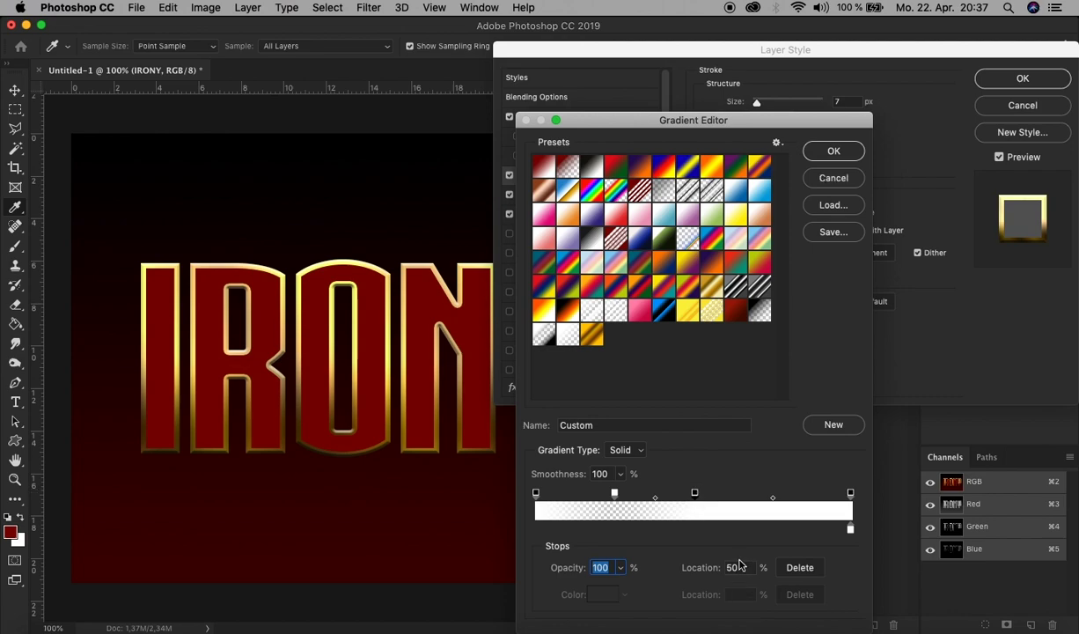
left_click(615, 492, "alt")
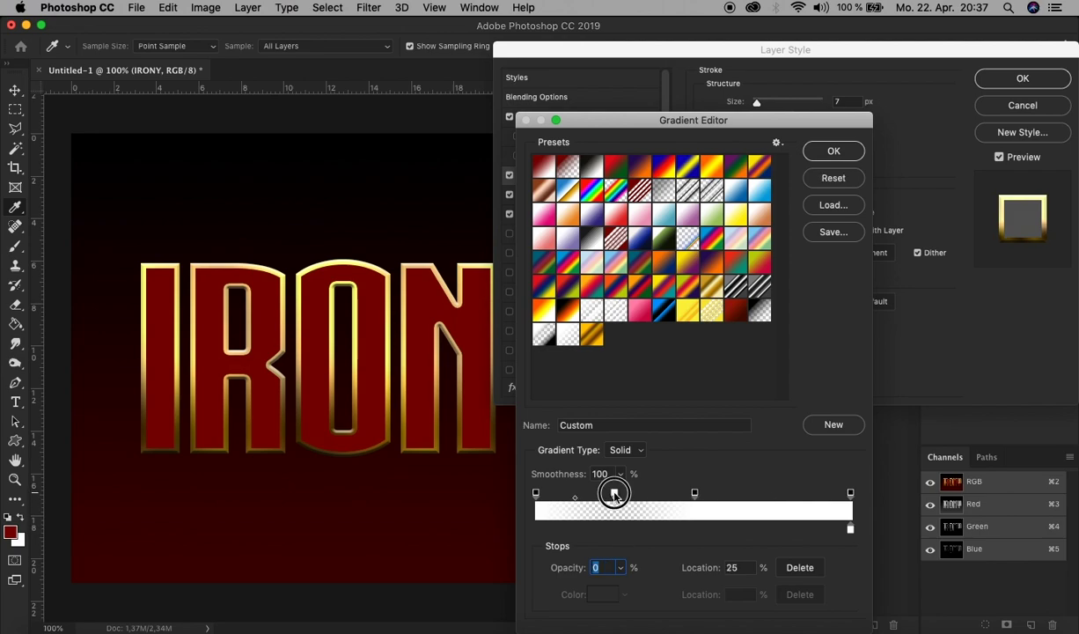
left_click_drag(614, 494, 772, 496)
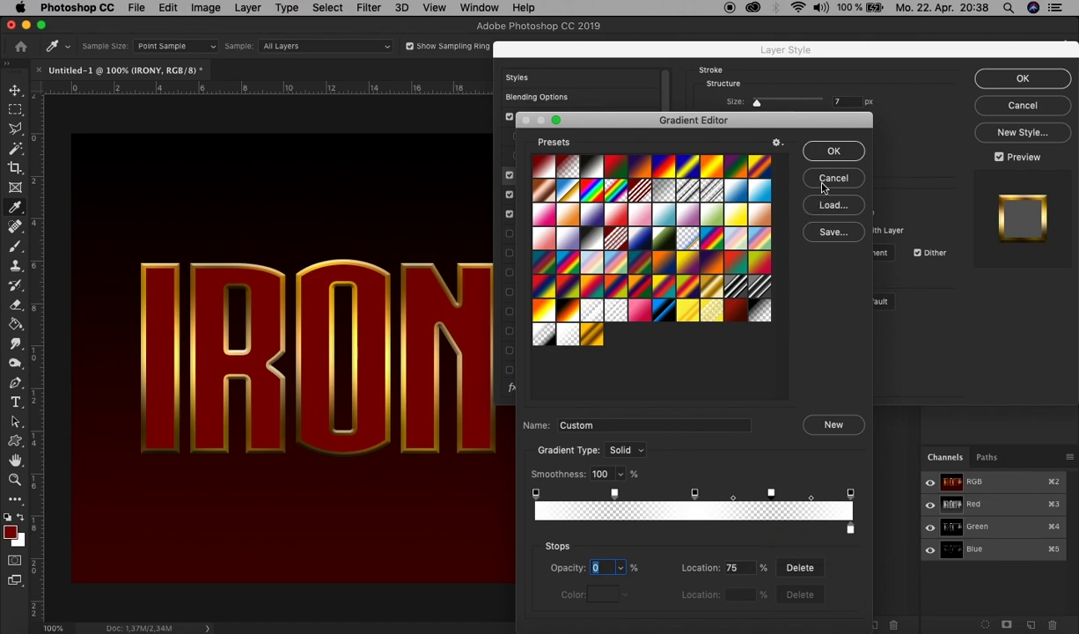
Step: Accept the banded white gradient and set the stroke angle to 130° and scale to 100%
left_click(831, 151)
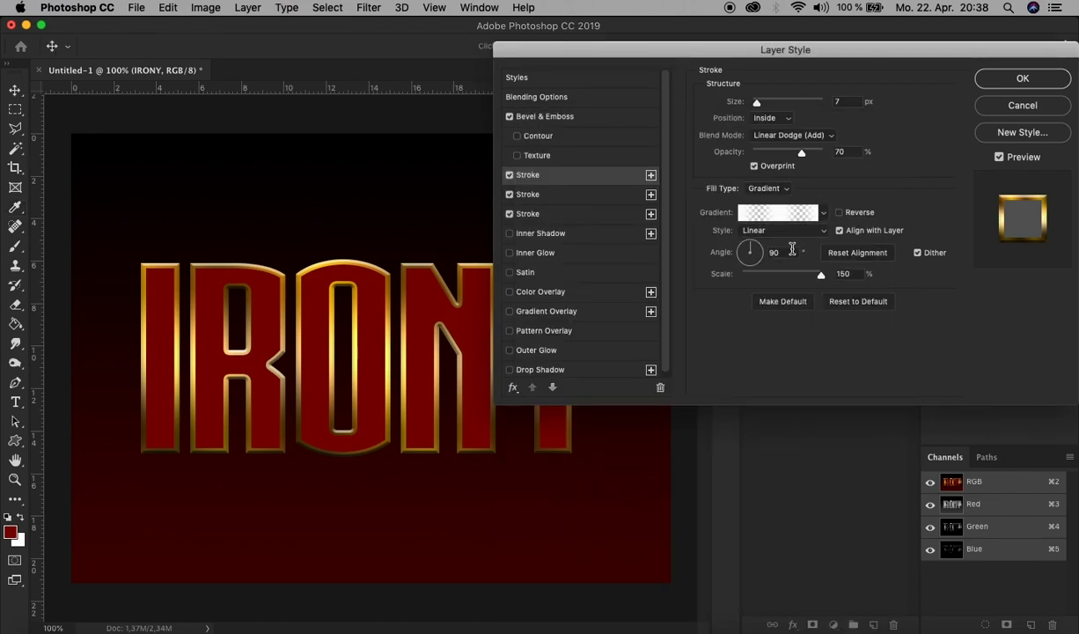
double_click(775, 252)
type("130")
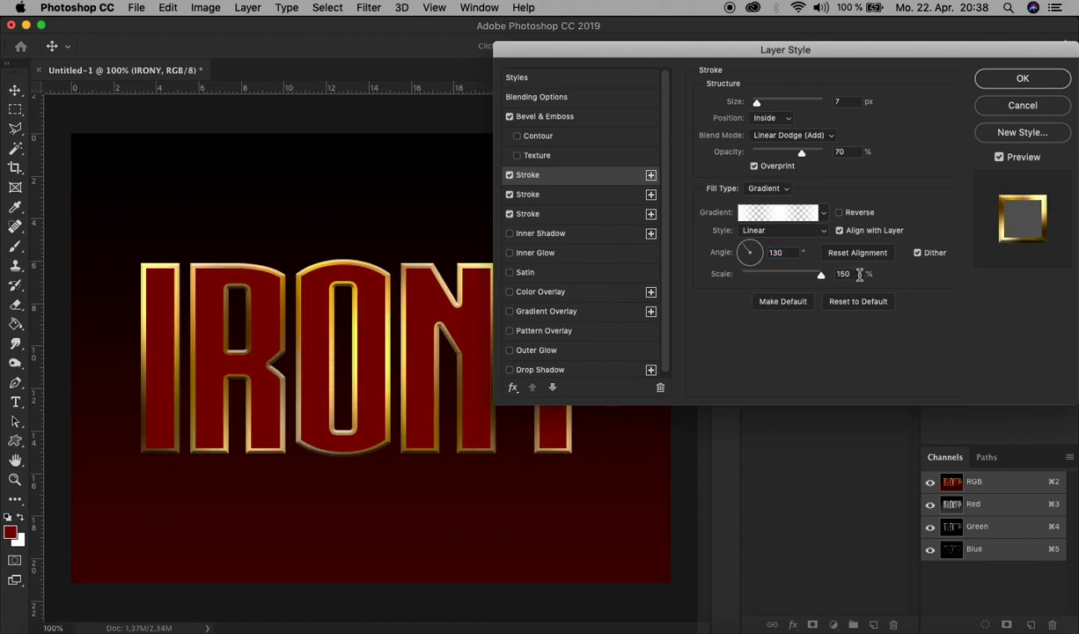
left_click(814, 275)
mouse_move(814, 276)
left_mouse_down()
mouse_move(741, 275)
mouse_move(790, 276)
left_mouse_up()
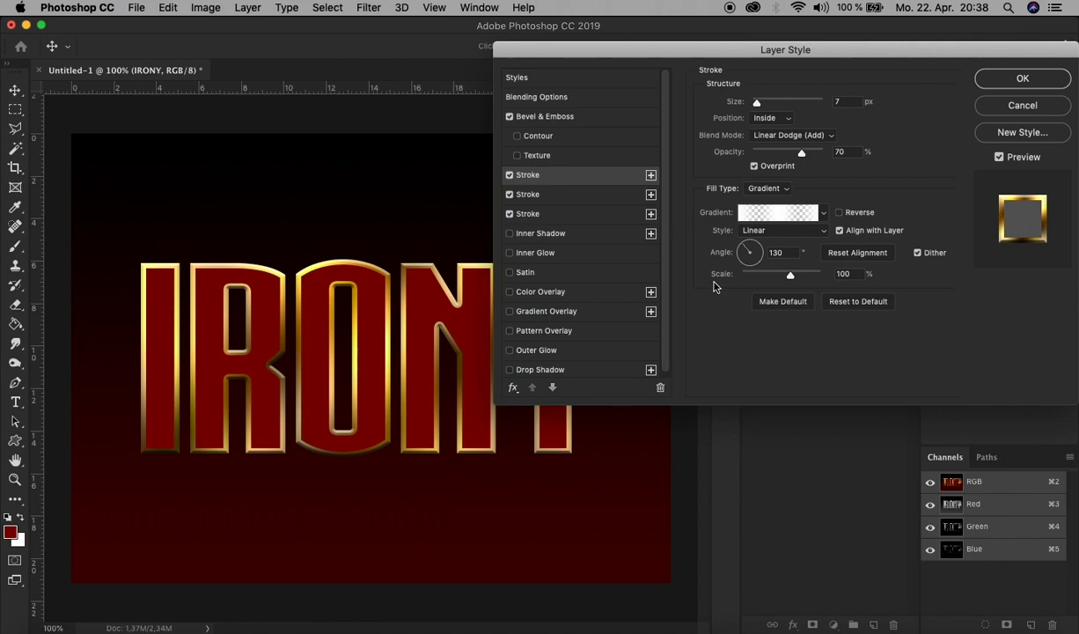
Step: Enable Inner Shadow at 80% opacity with its own local angle, distance 7 and choke 20
left_click(552, 234)
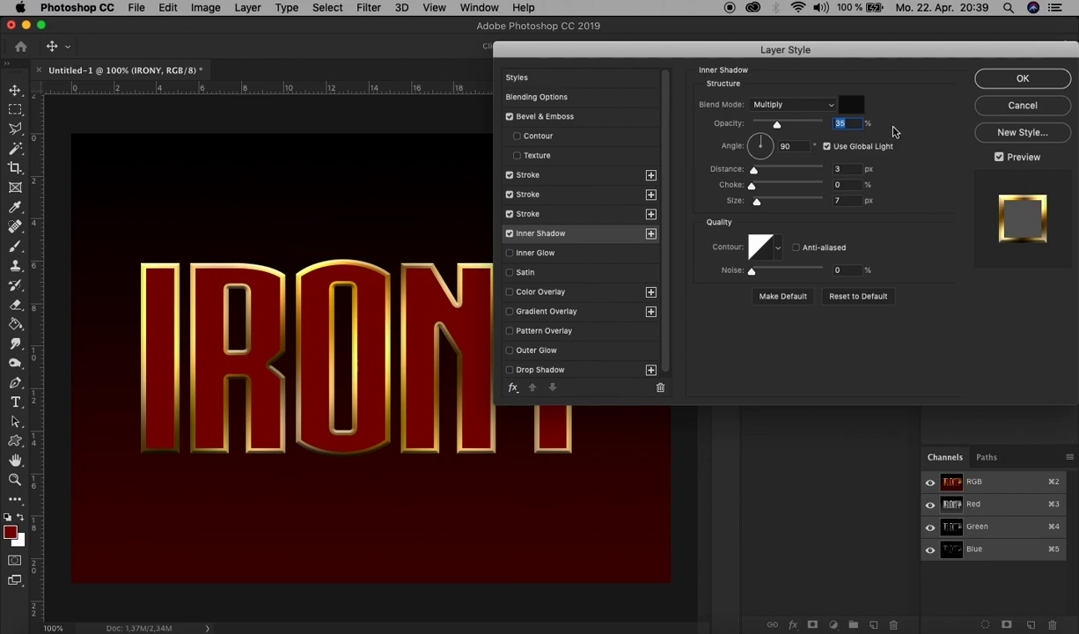
type("80")
left_click(843, 146)
double_click(852, 169)
type("7")
double_click(852, 184)
type("20")
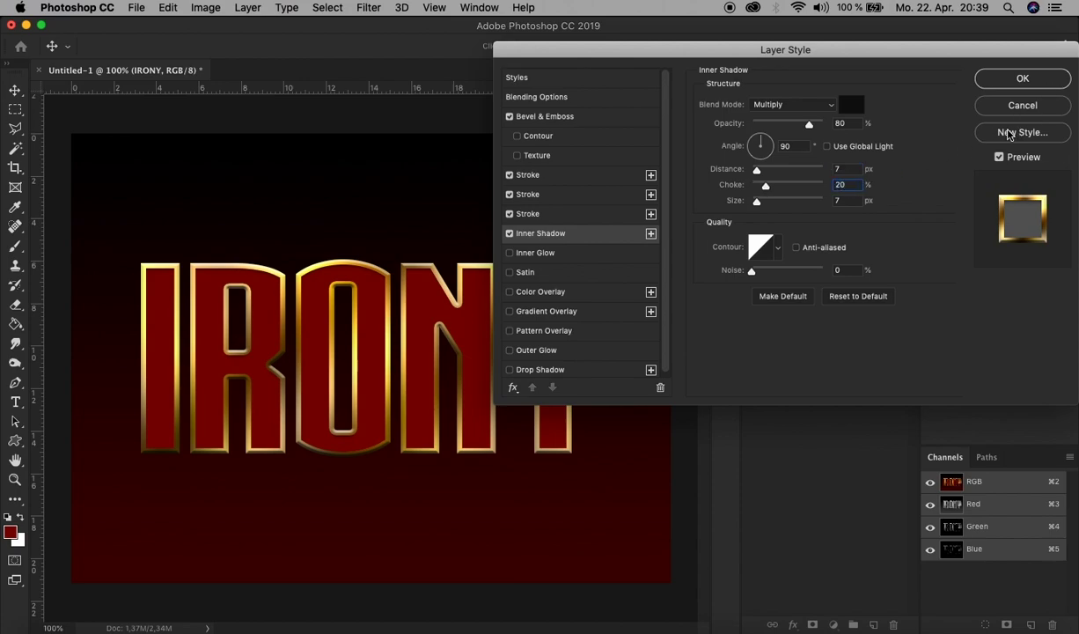
left_click(920, 182)
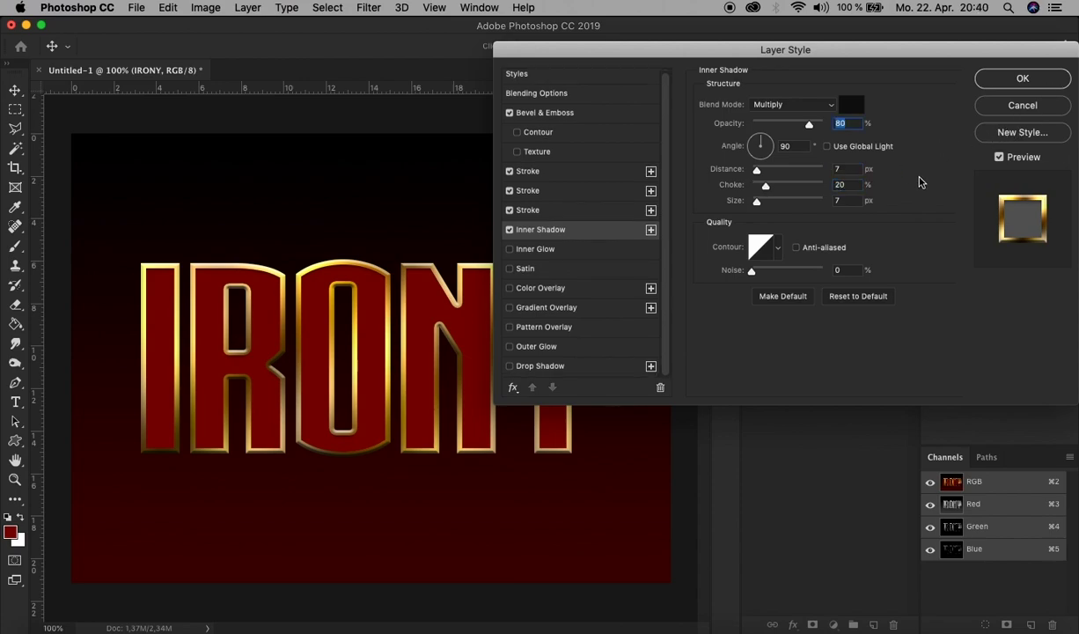
Step: Add a Gradient Overlay using a black-to-transparent gradient built from Foreground to Transparent
left_click(569, 308)
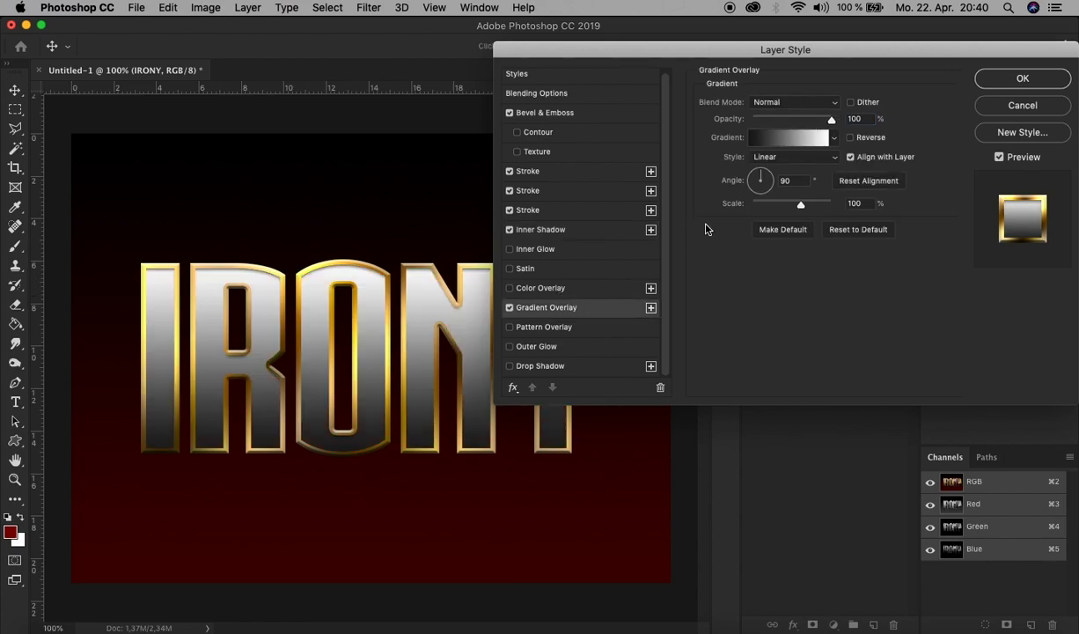
left_click(778, 142)
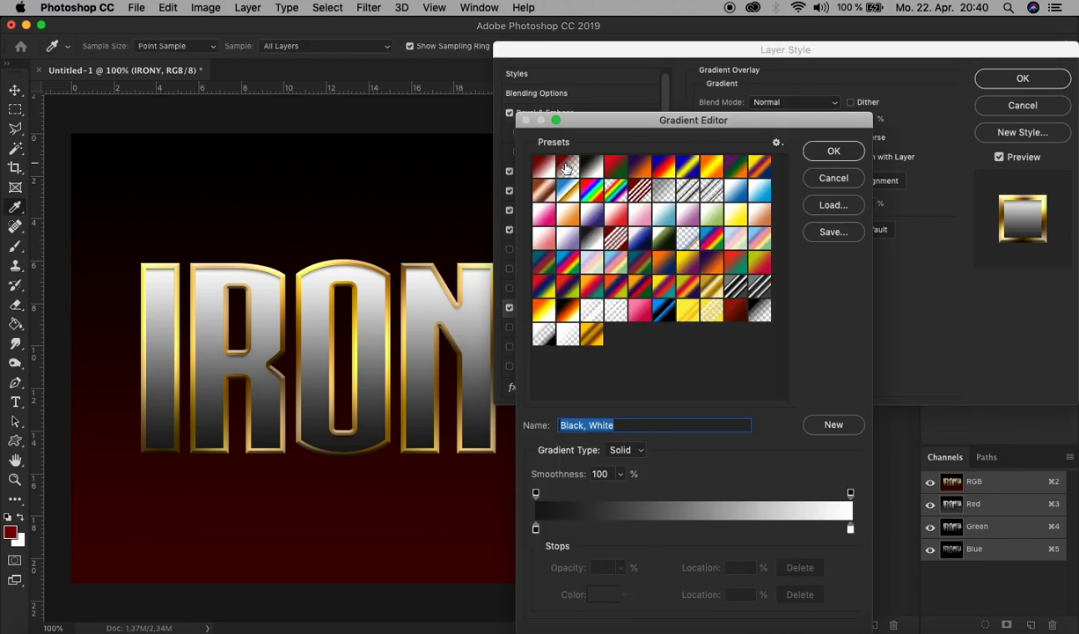
left_click(567, 167)
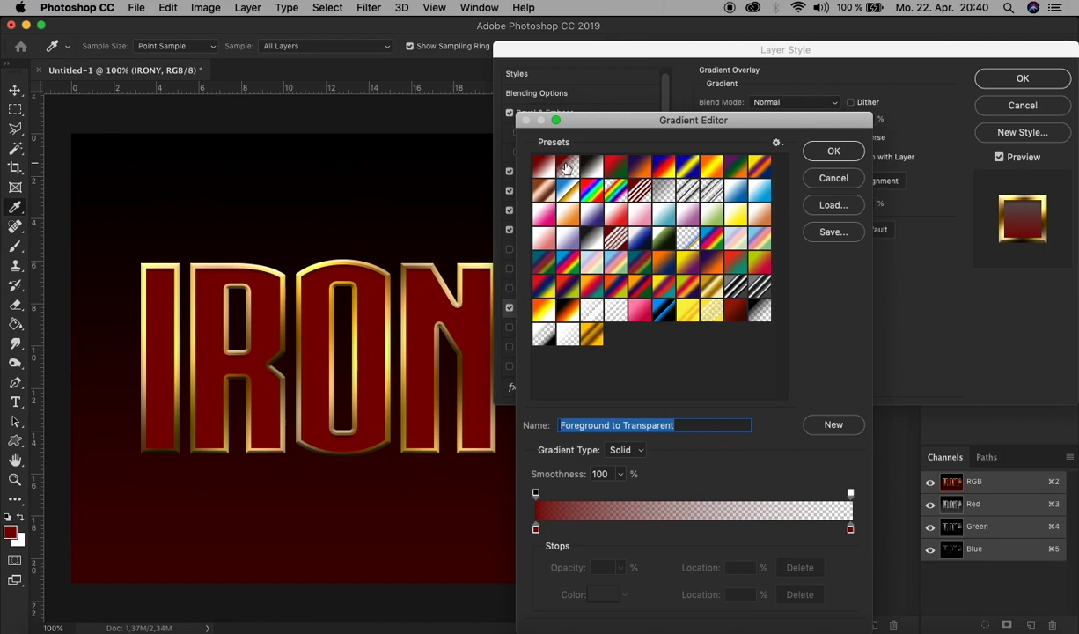
double_click(536, 528)
left_click_drag(614, 229, 722, 333)
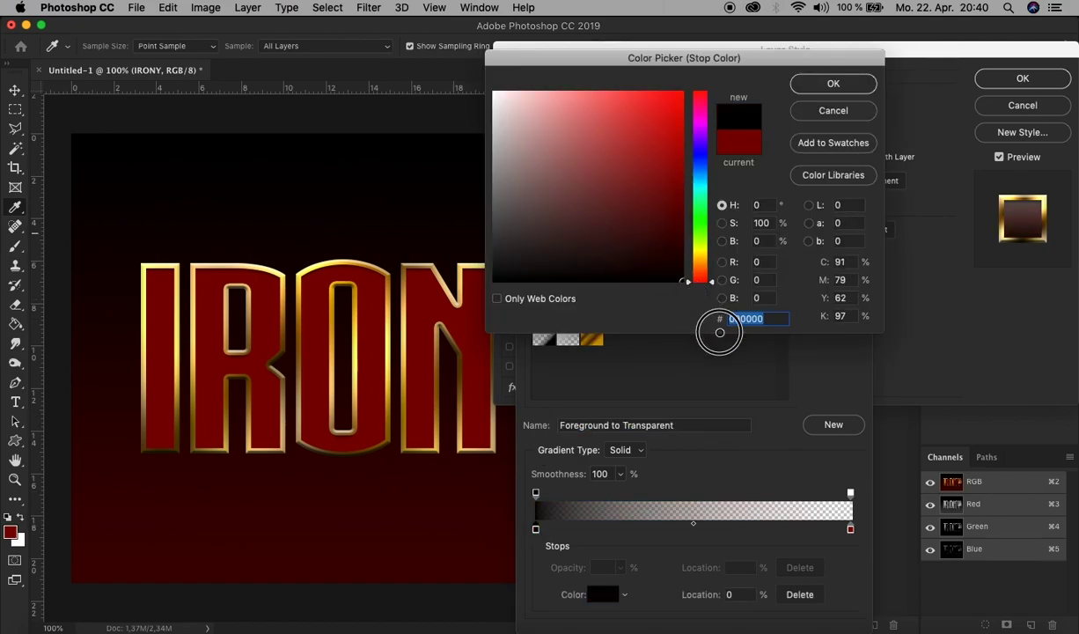
left_click(794, 86)
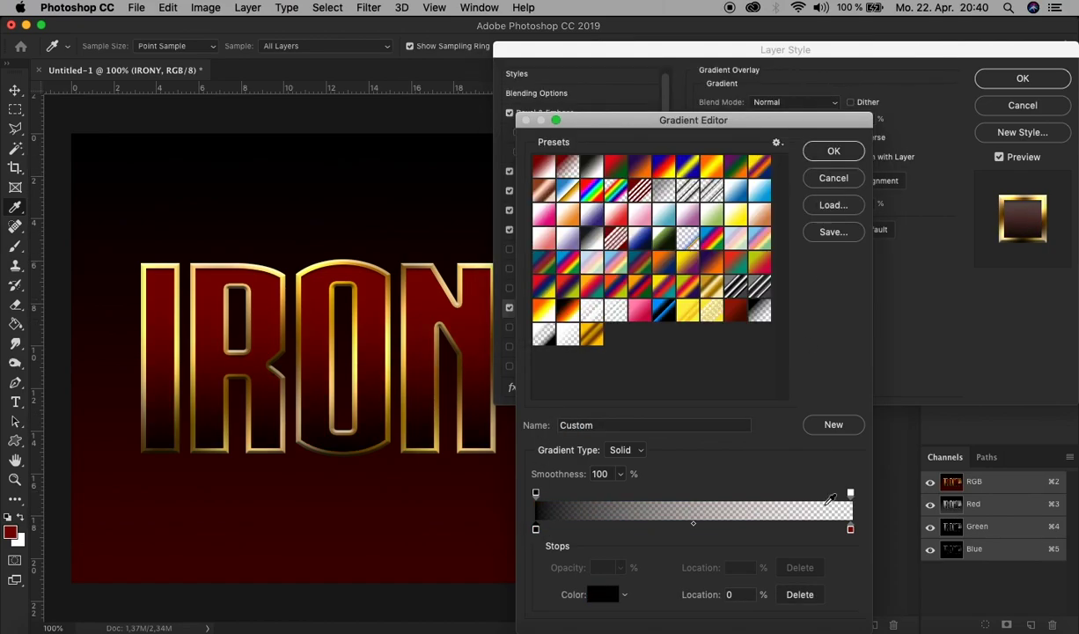
left_click_drag(850, 529, 815, 558)
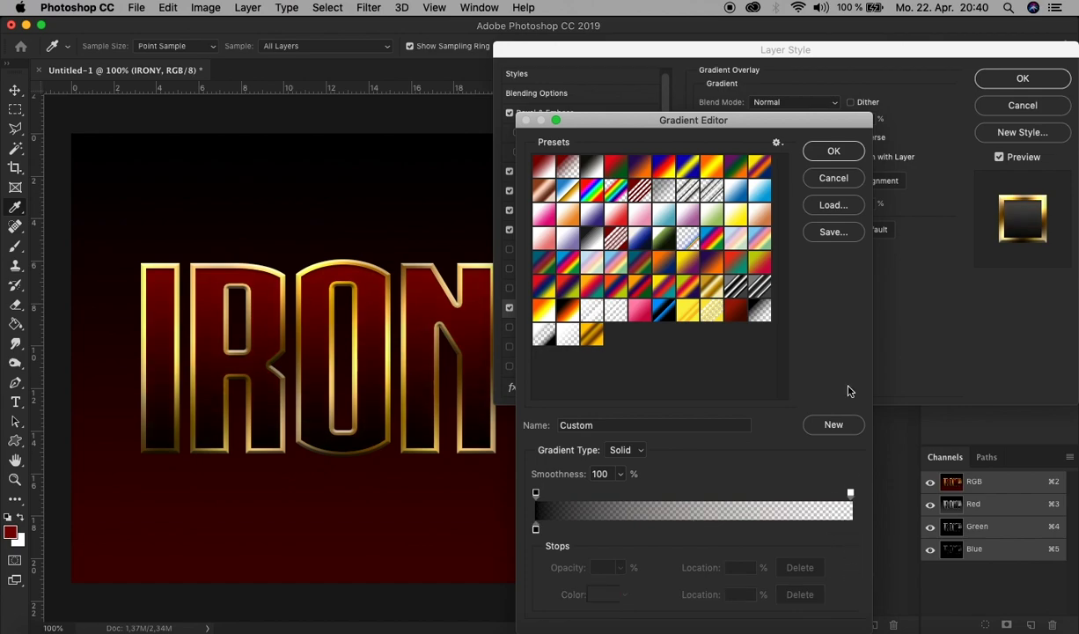
left_click(836, 151)
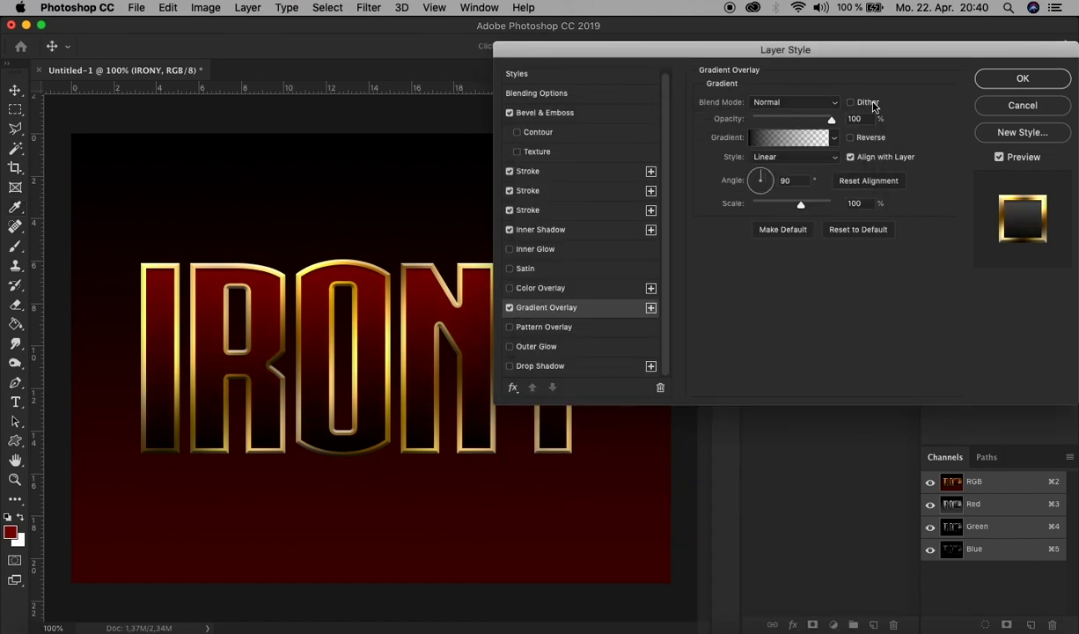
Step: Turn on Dither for the overlay and set opacity 70% and scale 30%
left_click(869, 103)
left_click(827, 115)
type("70")
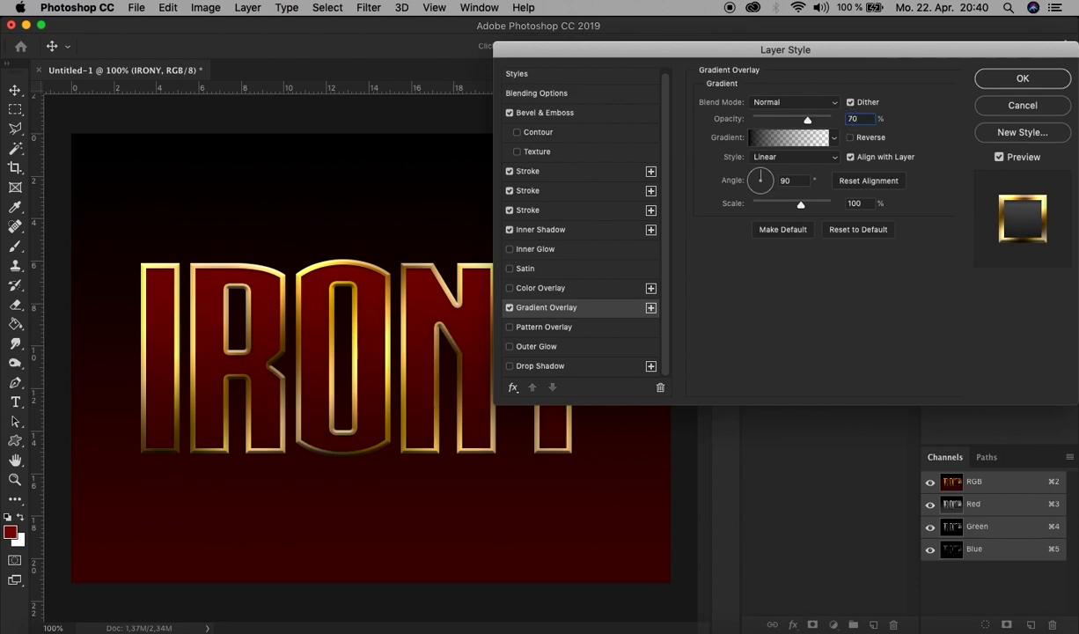
left_click(854, 204)
type("30")
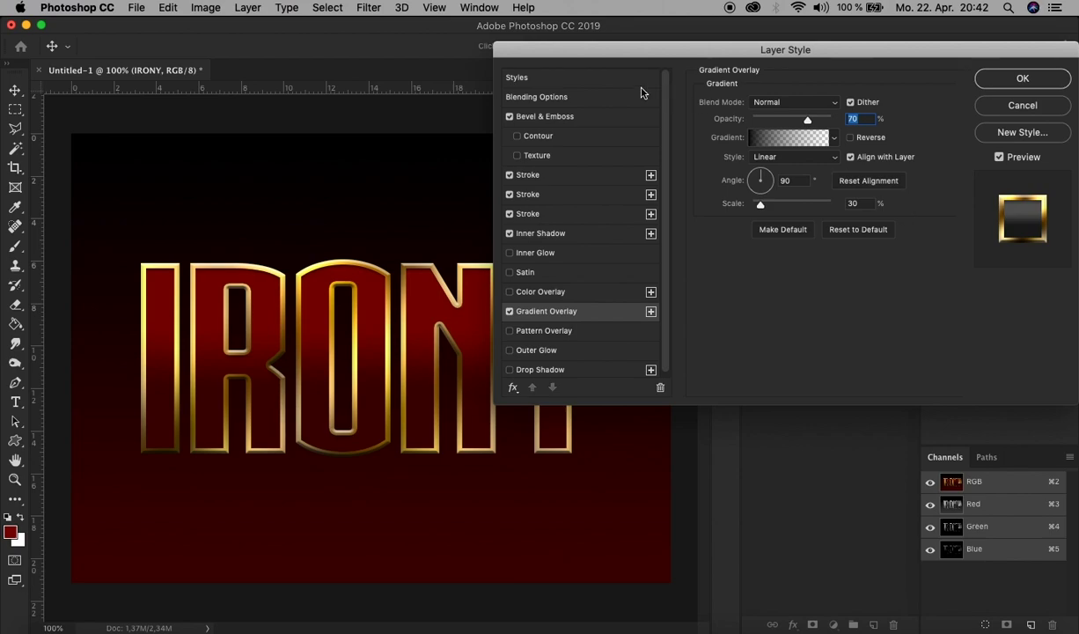
Step: Enable the bevel Contour with the anti-aliased Ring - Double preset and commit the layer style with OK
left_click(516, 137)
left_click(541, 137)
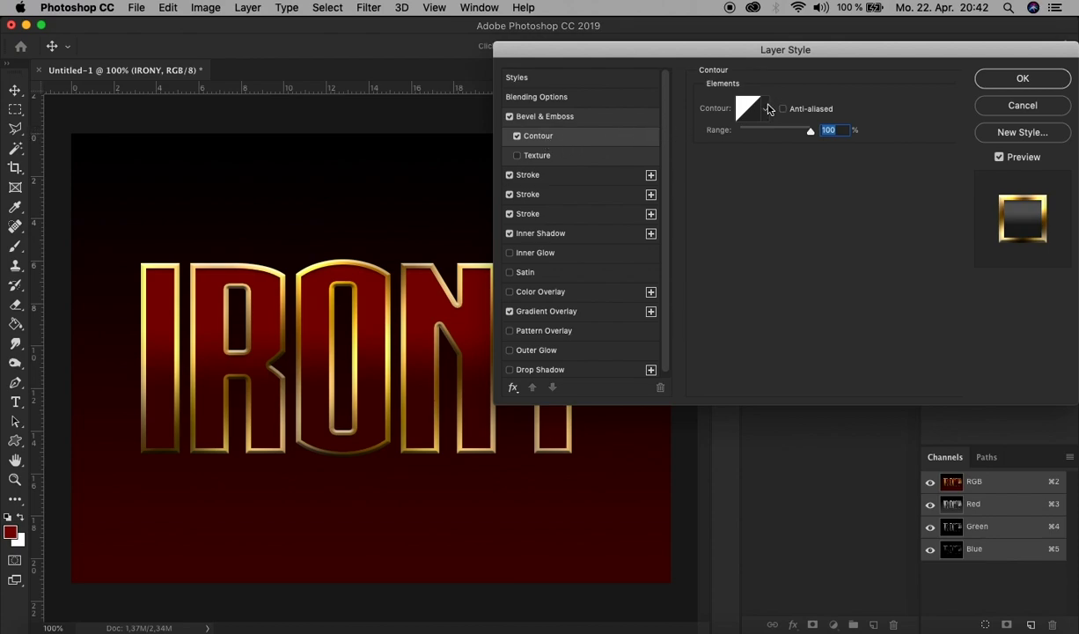
left_click(766, 108)
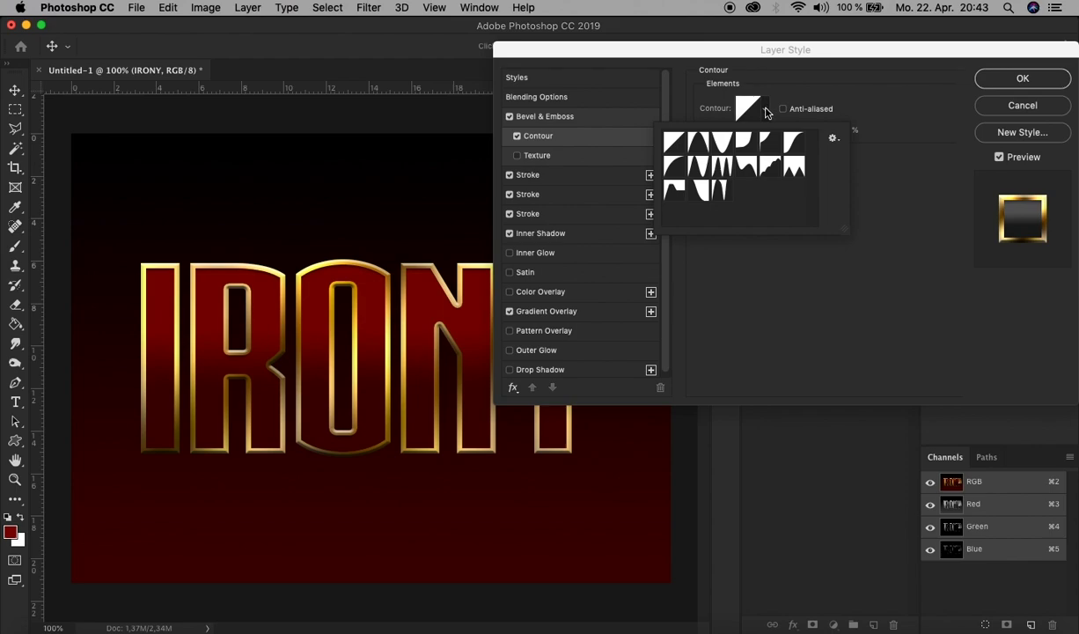
left_click(723, 173)
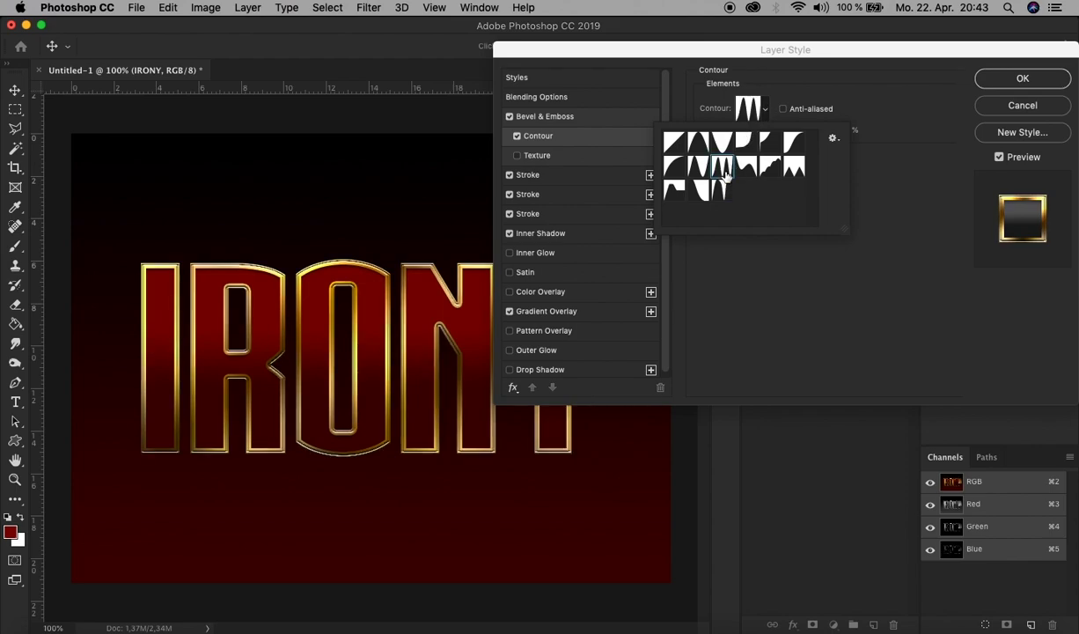
left_click(808, 111)
left_click(808, 109)
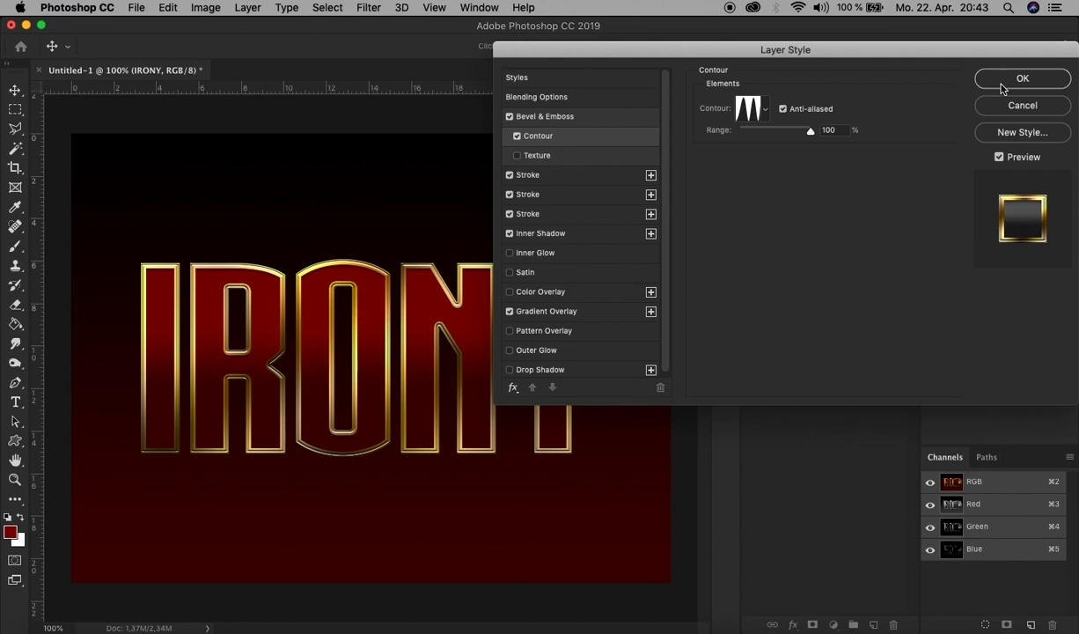
left_click(1032, 78)
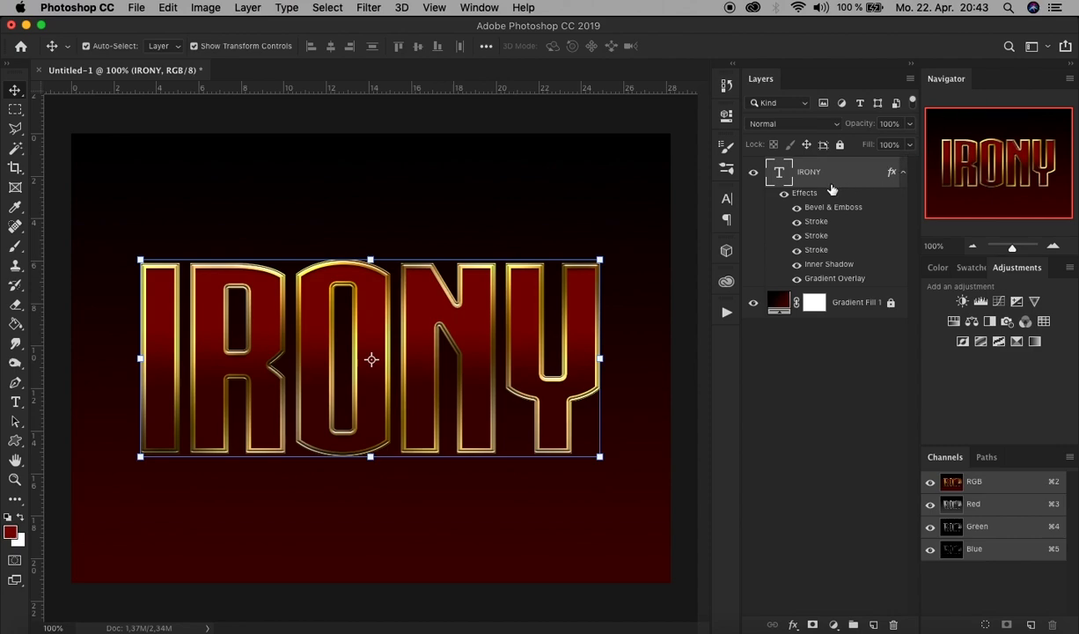
Step: Collapse the IRONY effects list and add a new Pattern fill layer
left_click(903, 174)
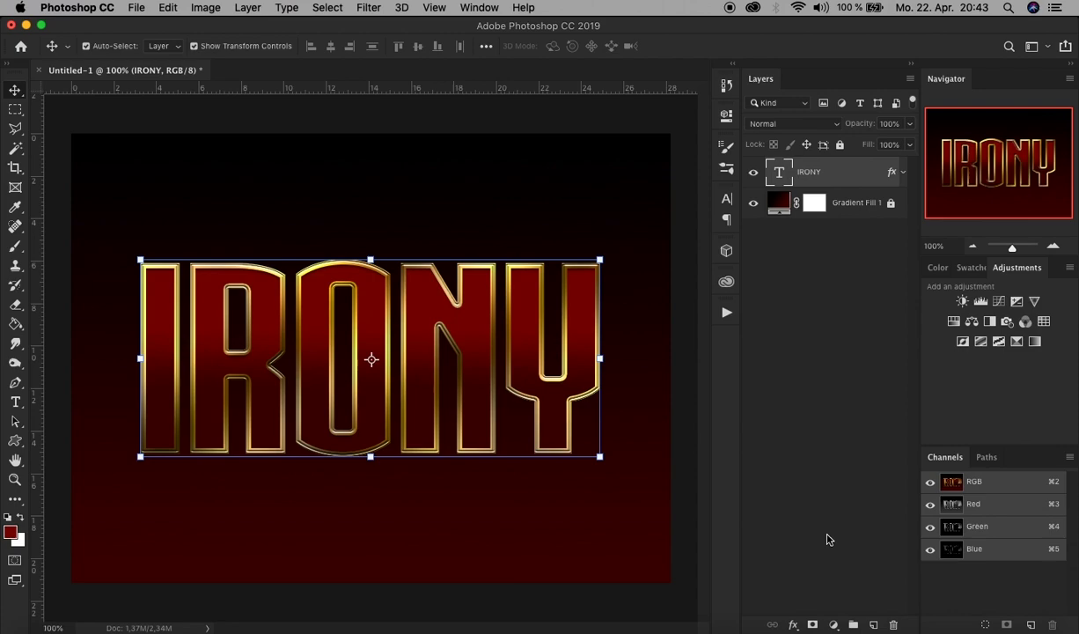
left_click(833, 624)
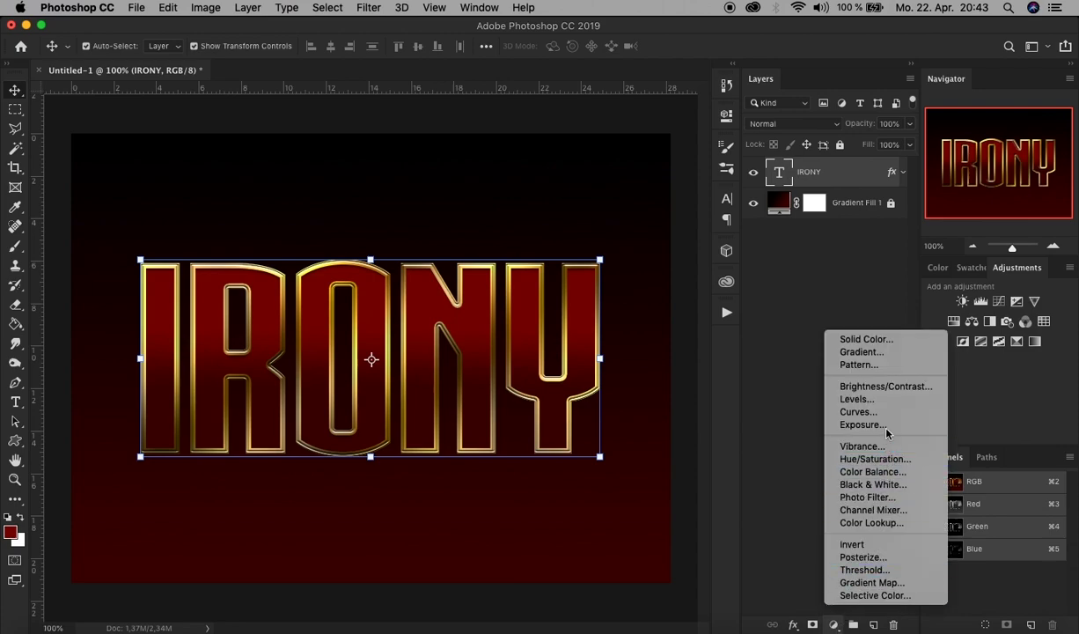
left_click(893, 365)
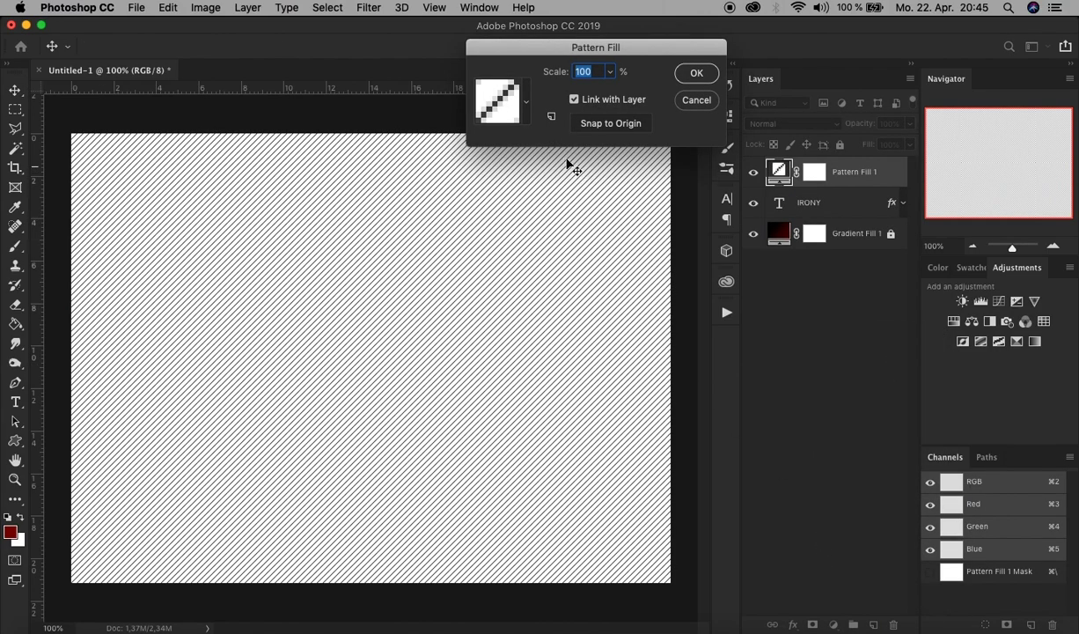
Step: Fill it with the black grunge pattern at 30% scale and blend the layer in Screen mode
left_click(528, 97)
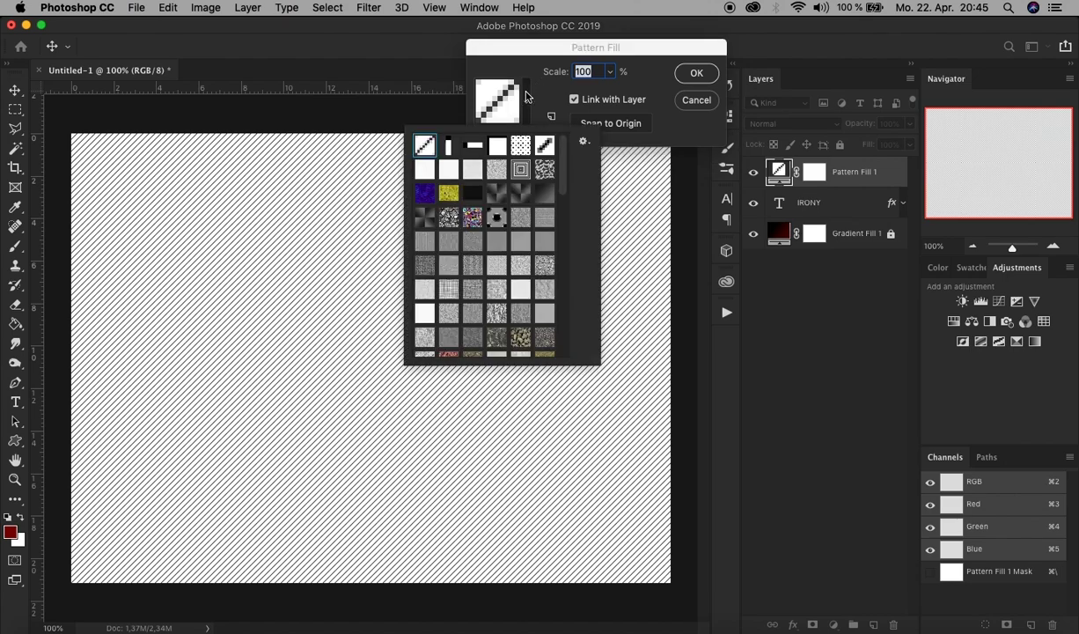
scroll(506, 253, "down", 5)
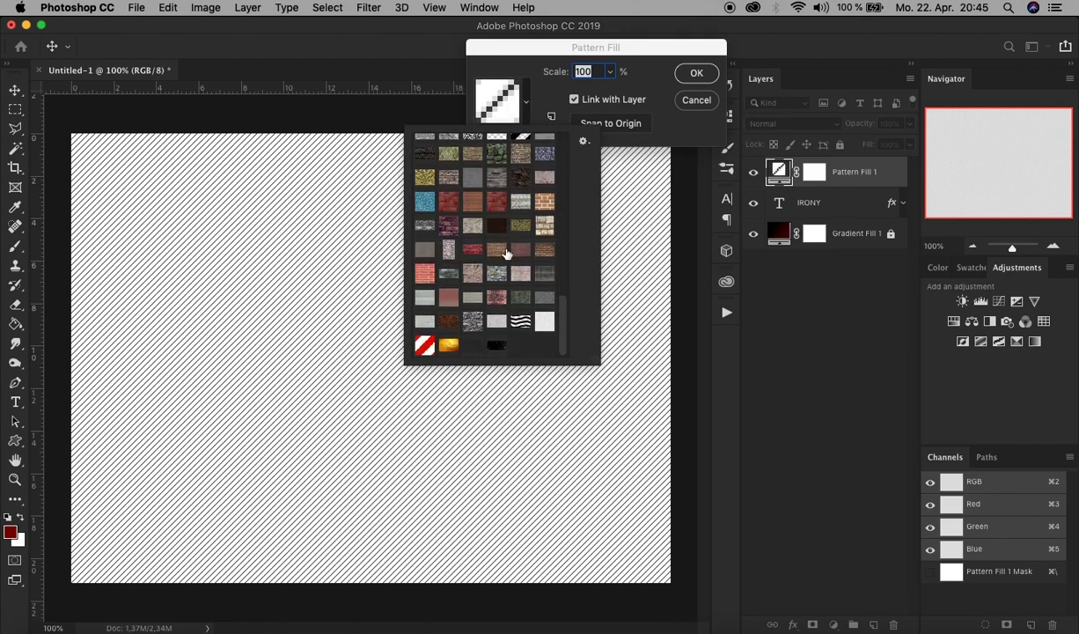
left_click(496, 344)
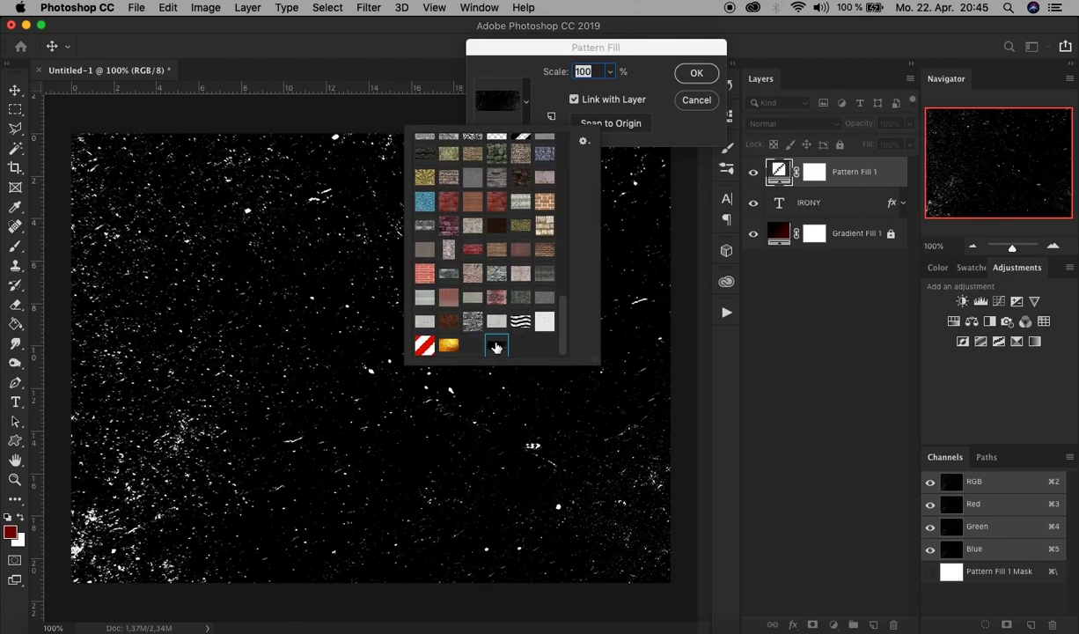
left_click(626, 51)
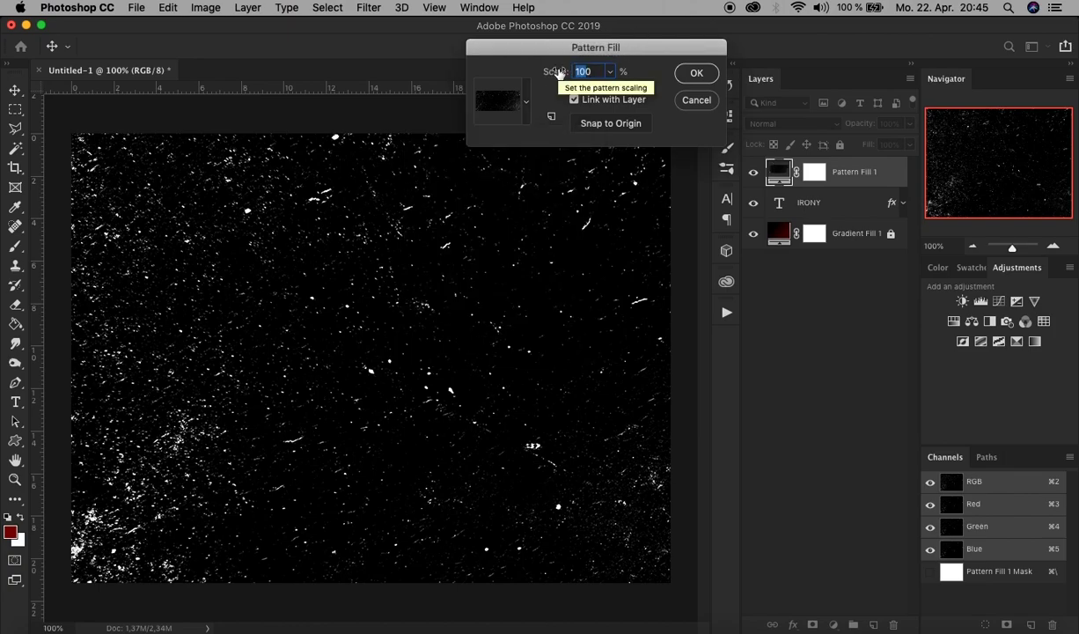
type("40")
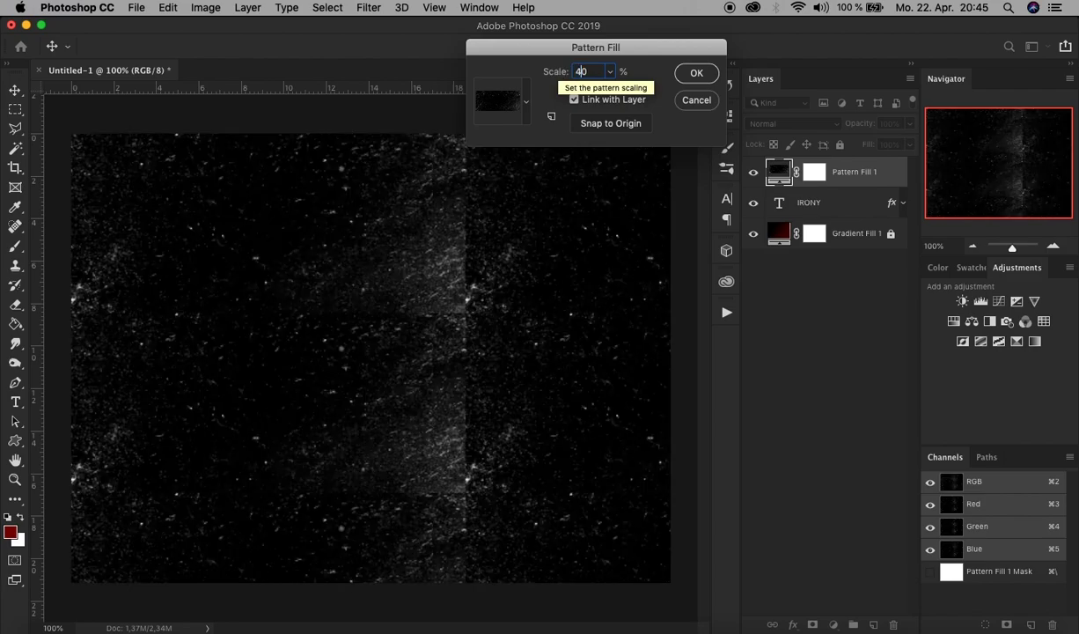
type("3")
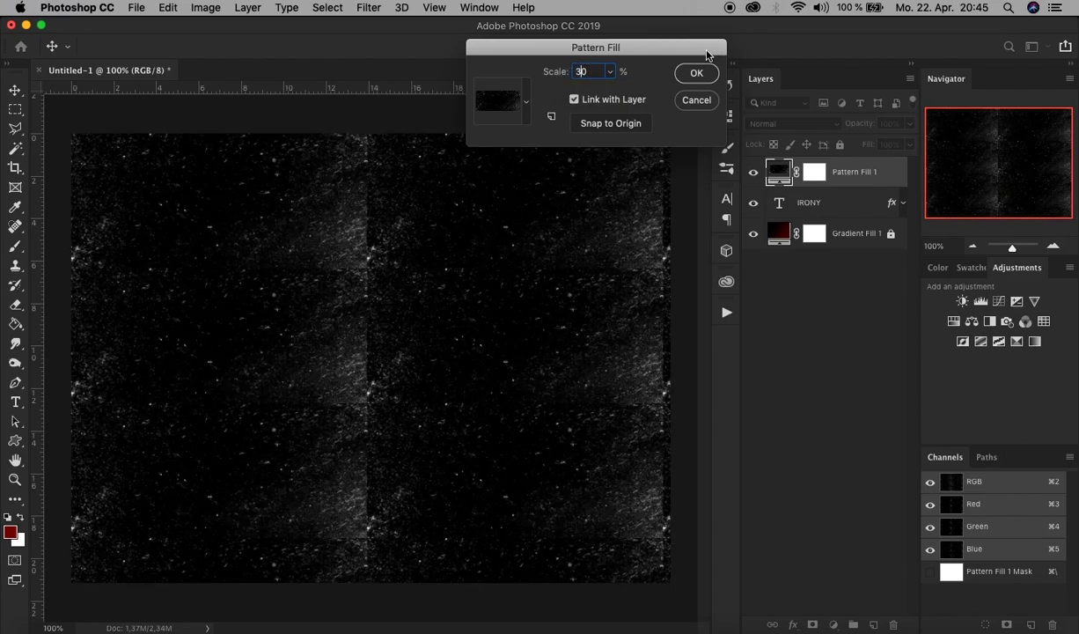
left_click(696, 76)
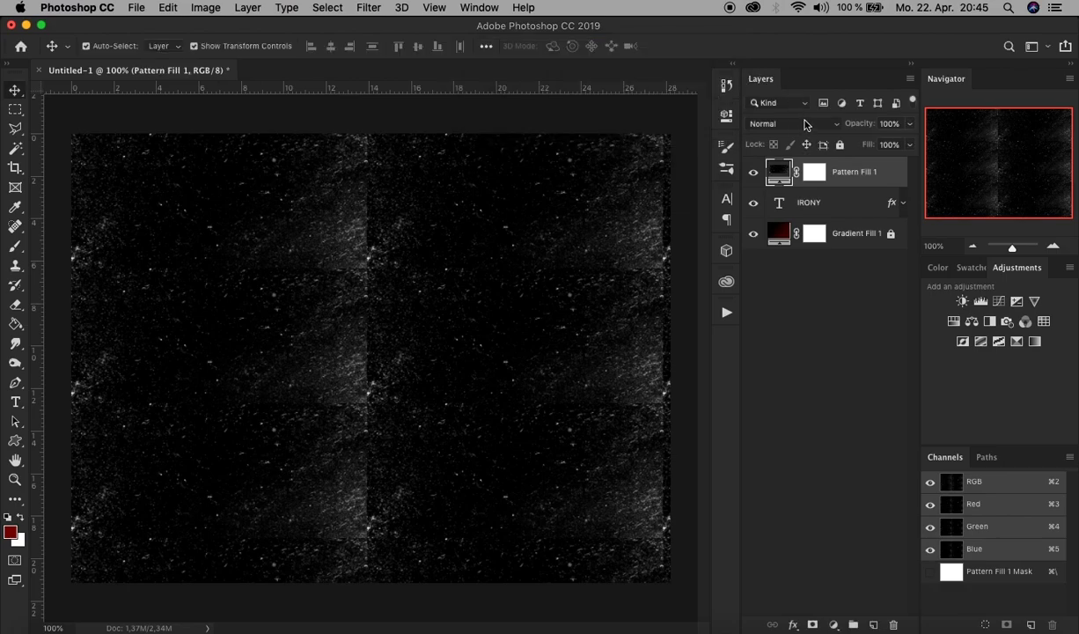
left_click(771, 123)
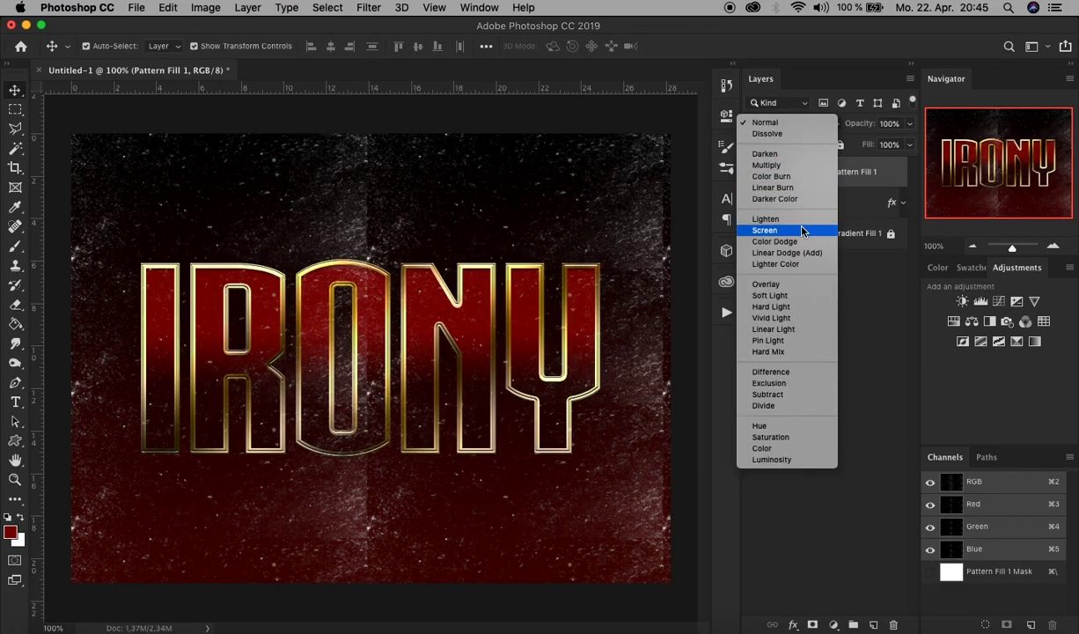
left_click(802, 230)
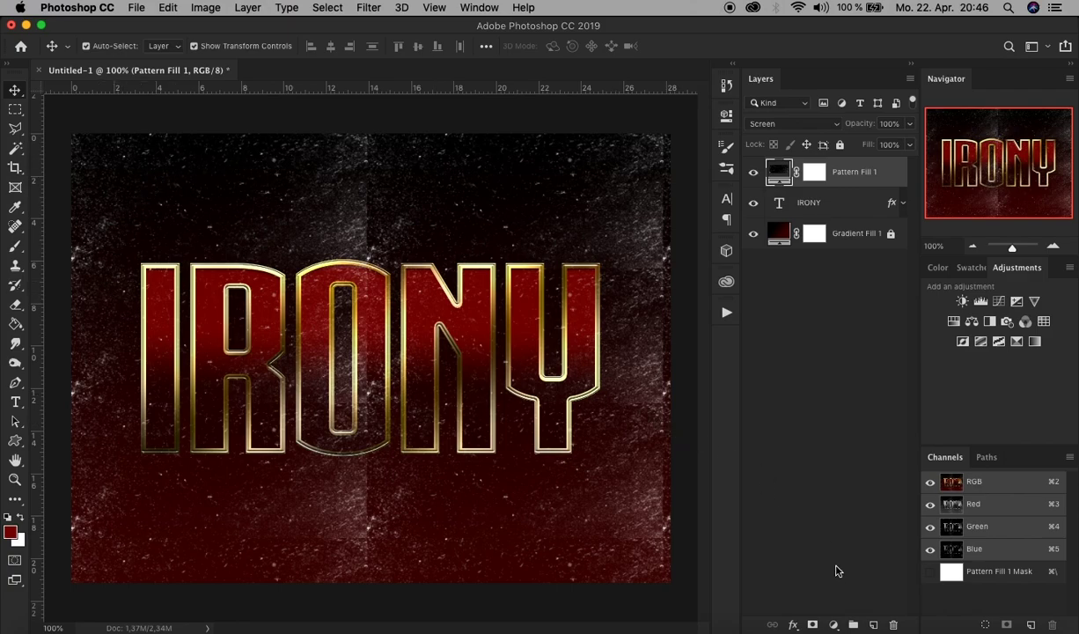
Step: Add a Gradient Fill layer with a white-to-transparent gradient
left_click(834, 623)
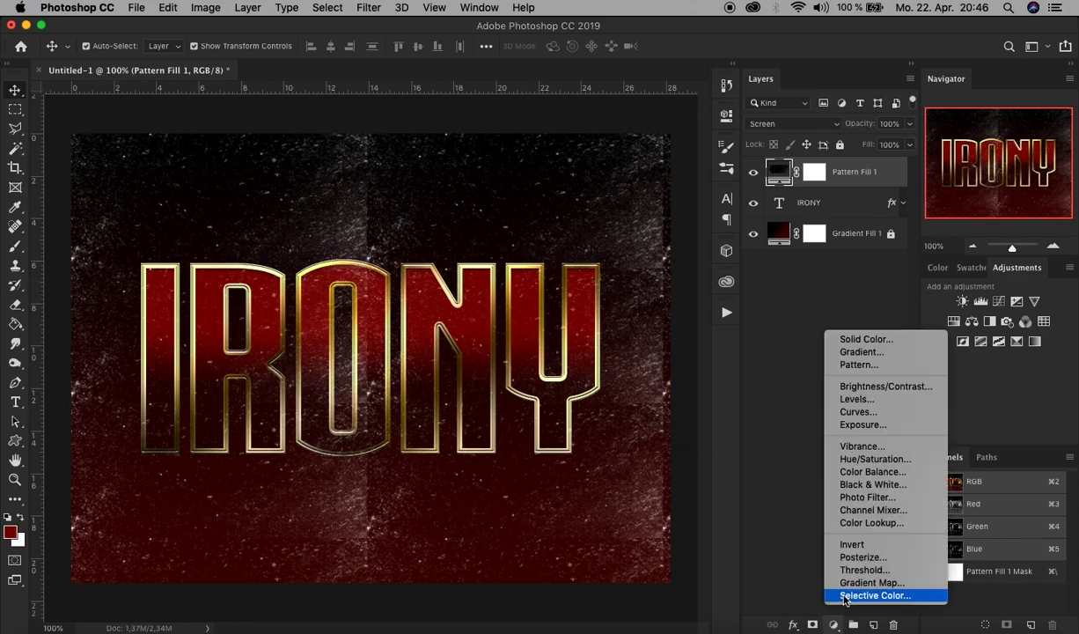
left_click(890, 352)
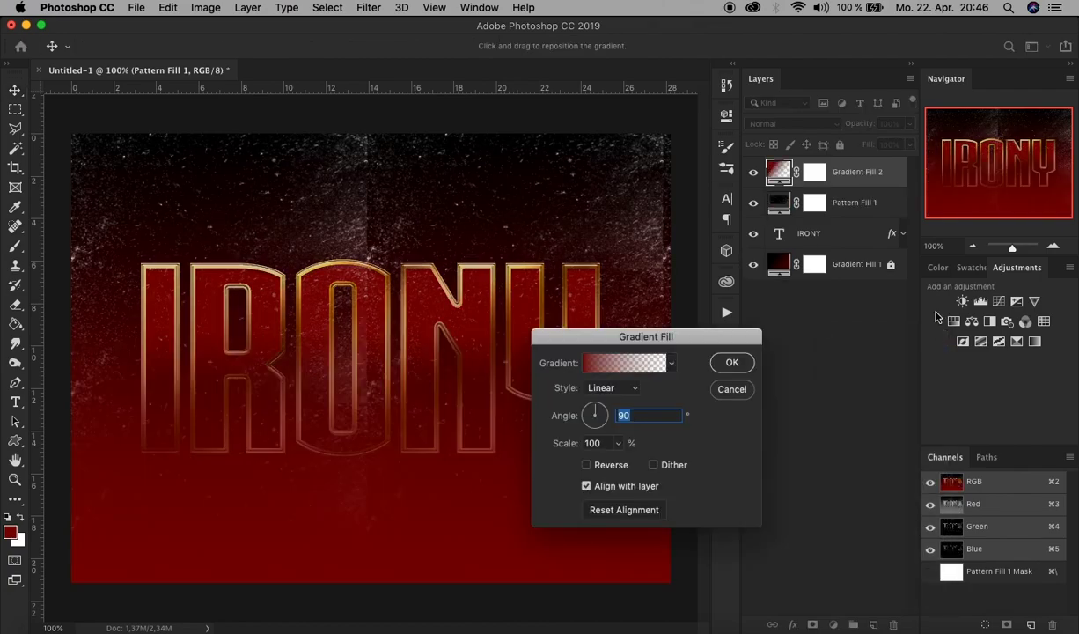
left_click(624, 366)
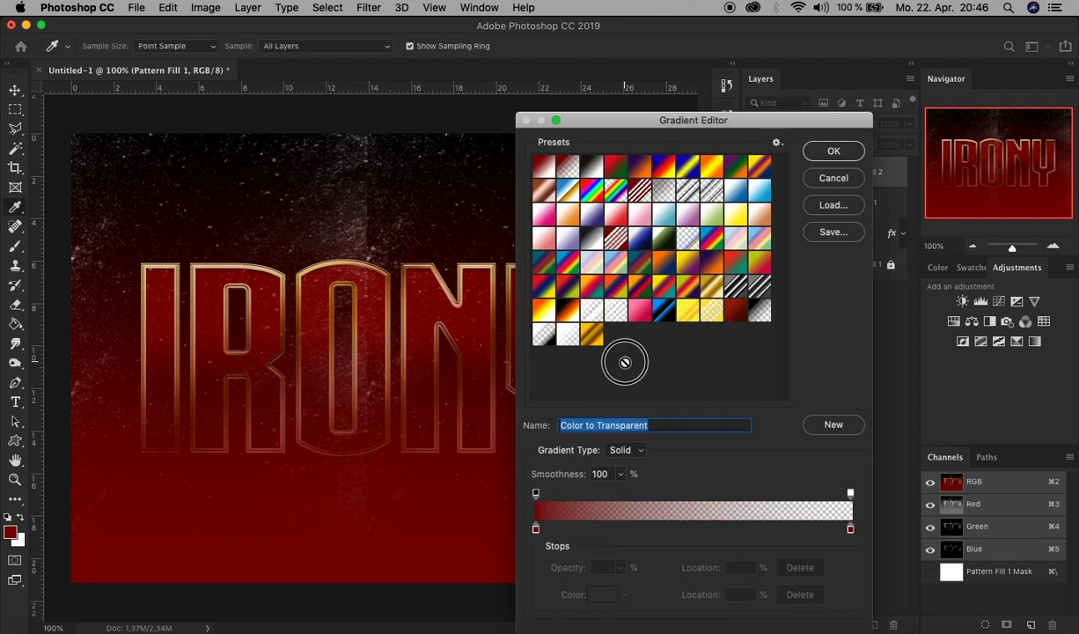
double_click(538, 531)
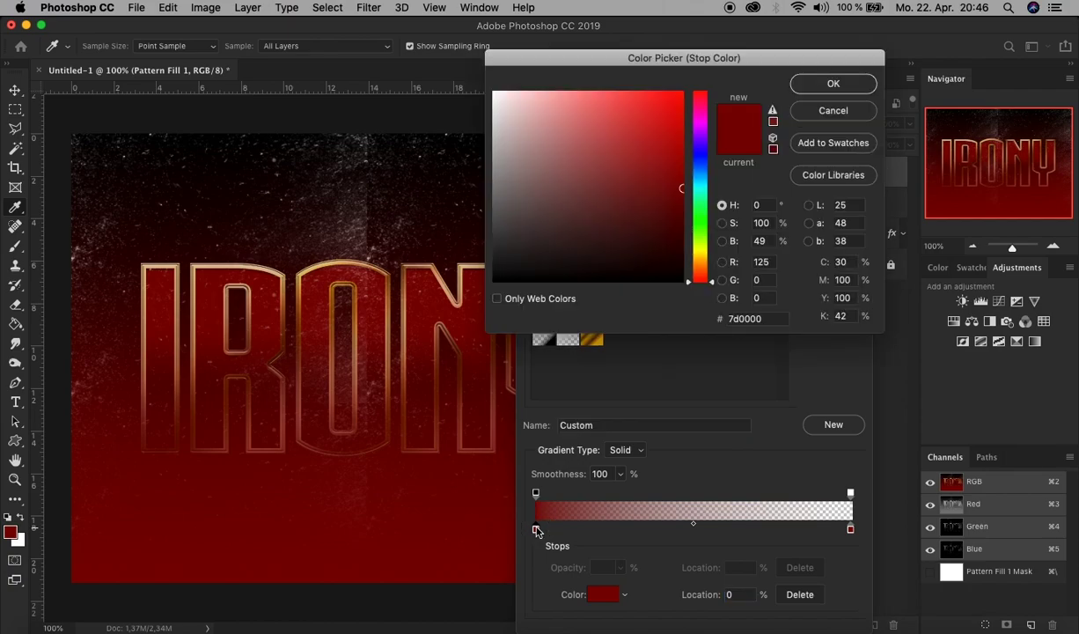
left_click(578, 246)
mouse_move(578, 246)
left_mouse_down()
mouse_move(509, 87)
mouse_move(416, 44)
left_mouse_up()
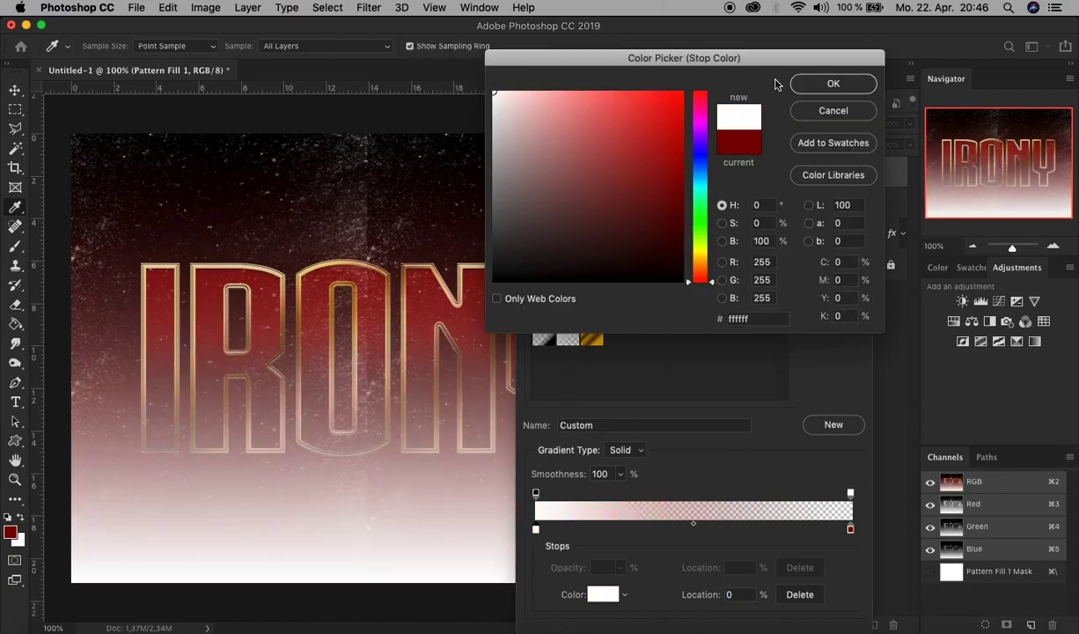
left_click(832, 84)
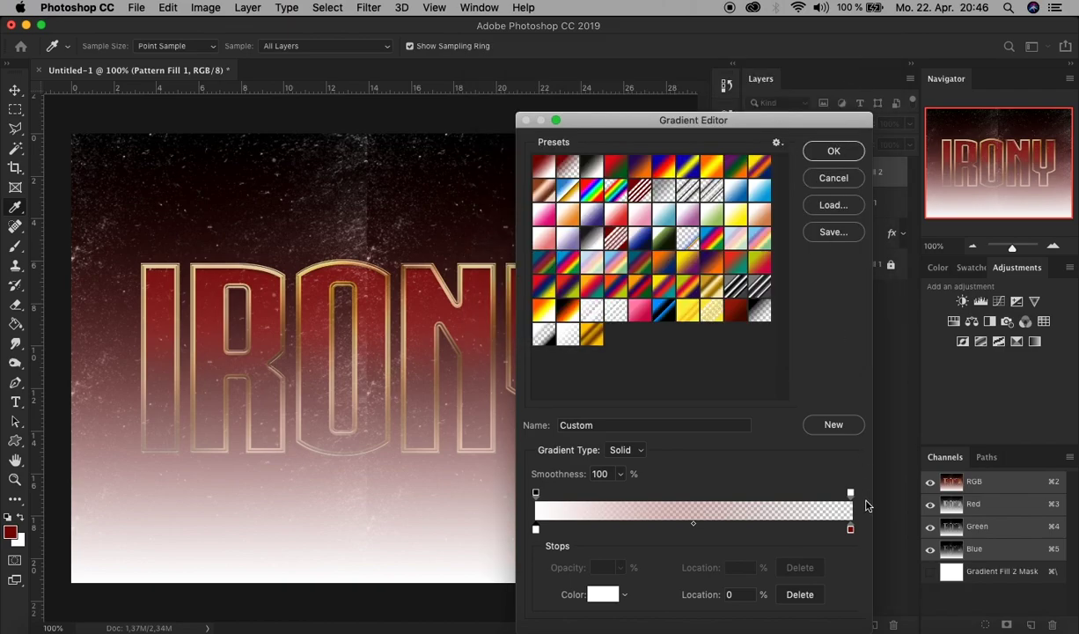
left_click_drag(850, 531, 869, 578)
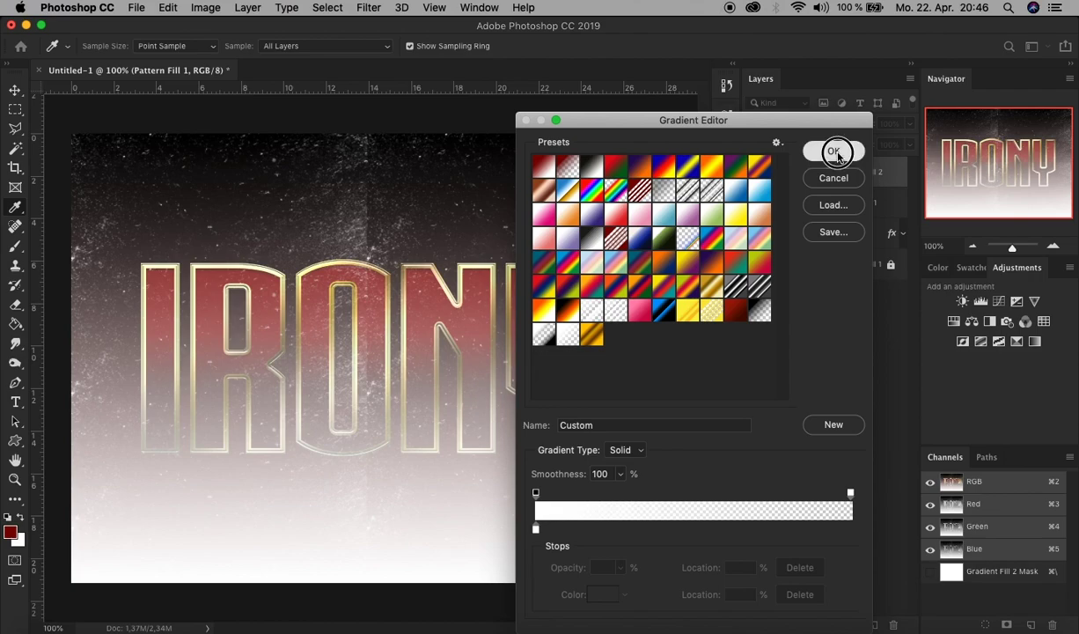
left_click(835, 153)
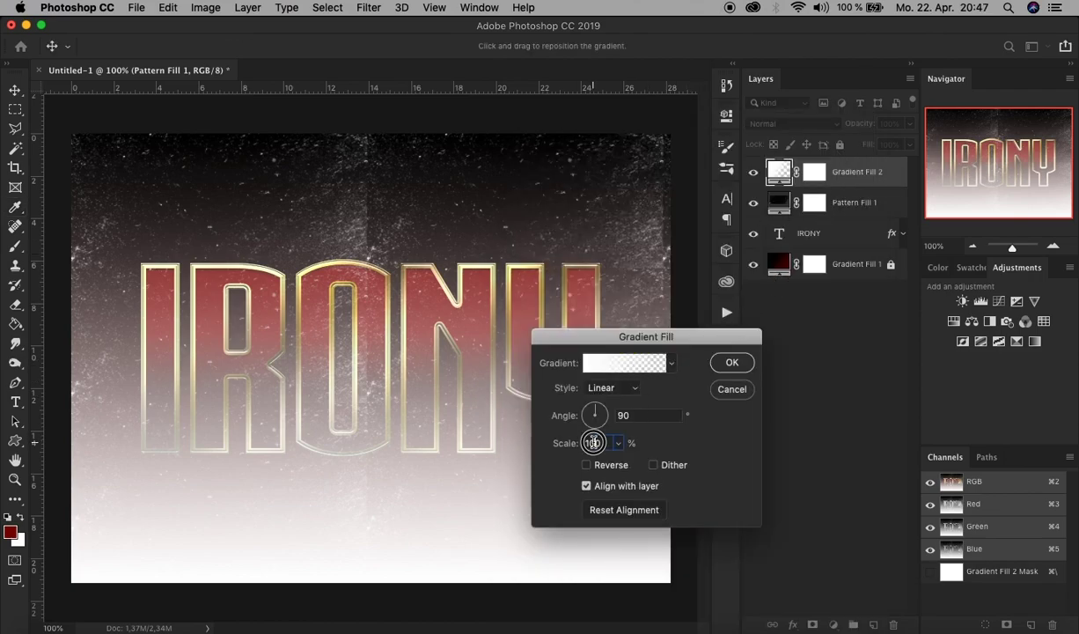
Step: Set the gradient fill scale to 70% with Reverse and Dither on, and apply it
double_click(594, 442)
type("70")
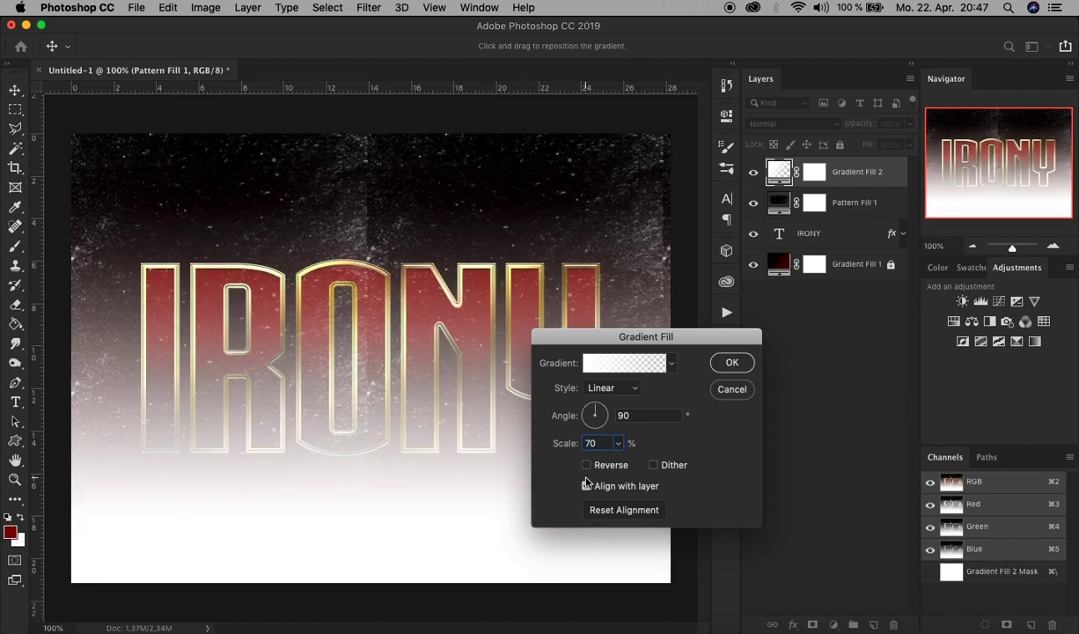
left_click(606, 466)
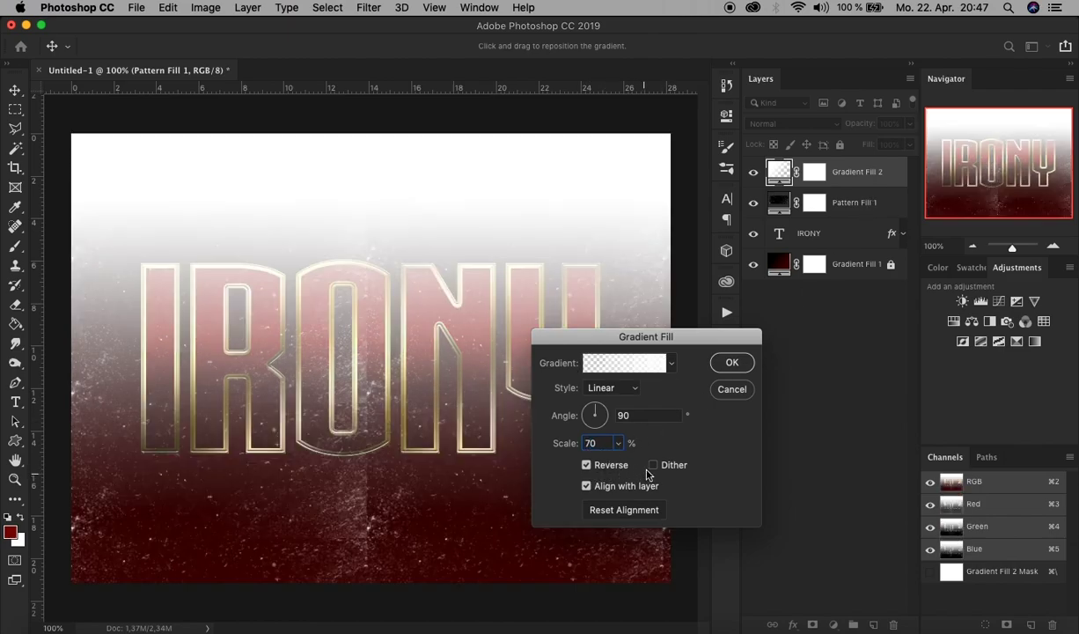
left_click(652, 466)
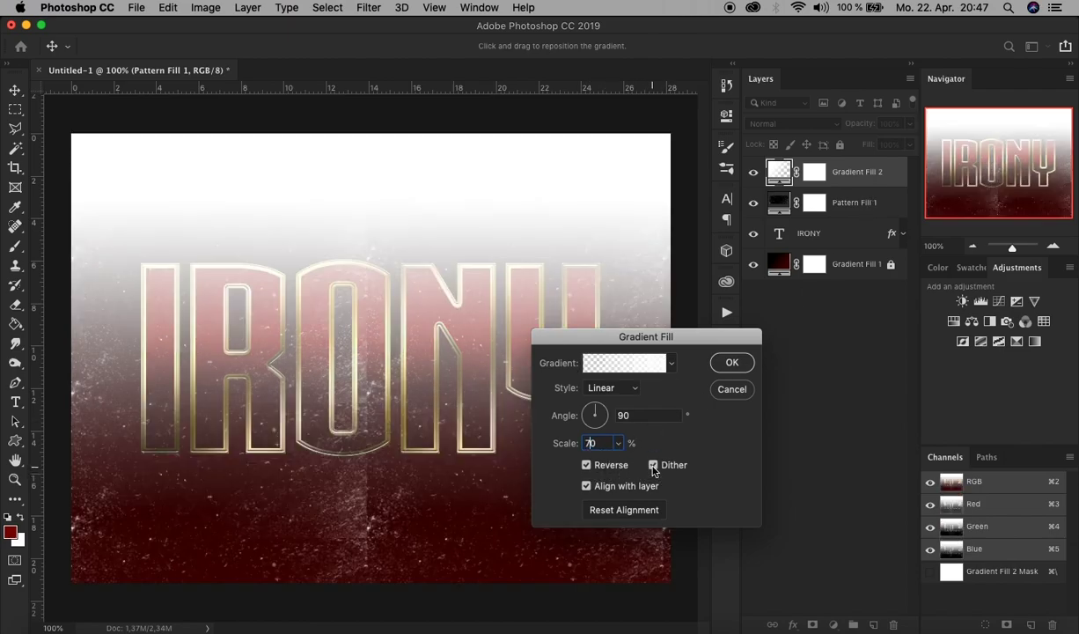
left_click(732, 363)
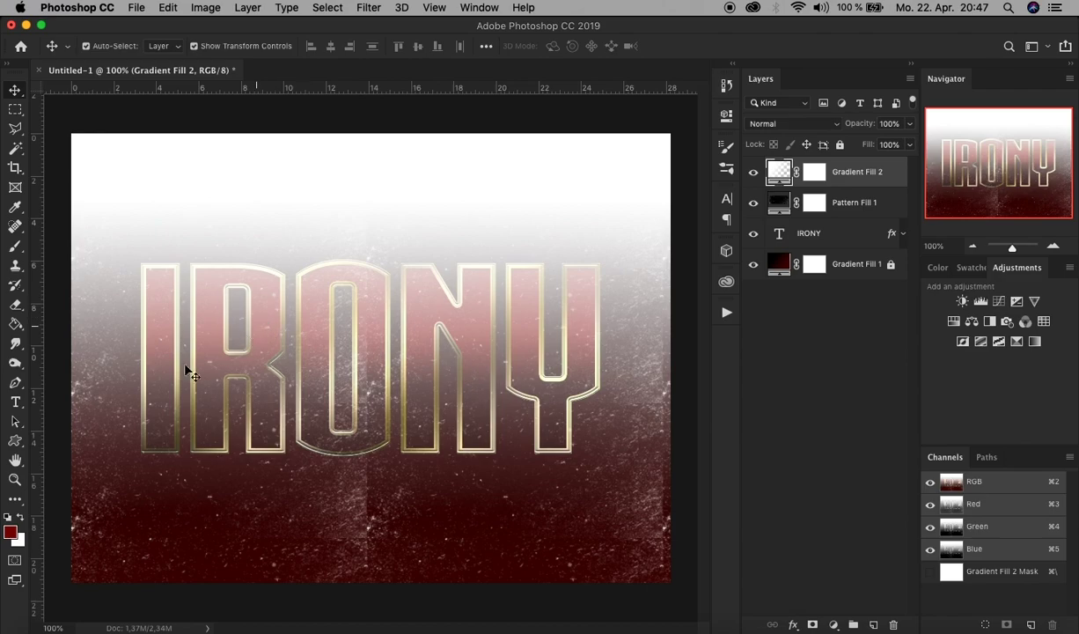
Step: Draw a wide ellipse path, about 852 × 236 px, across IRONY using the Ellipse Tool in Path mode
left_click(16, 440)
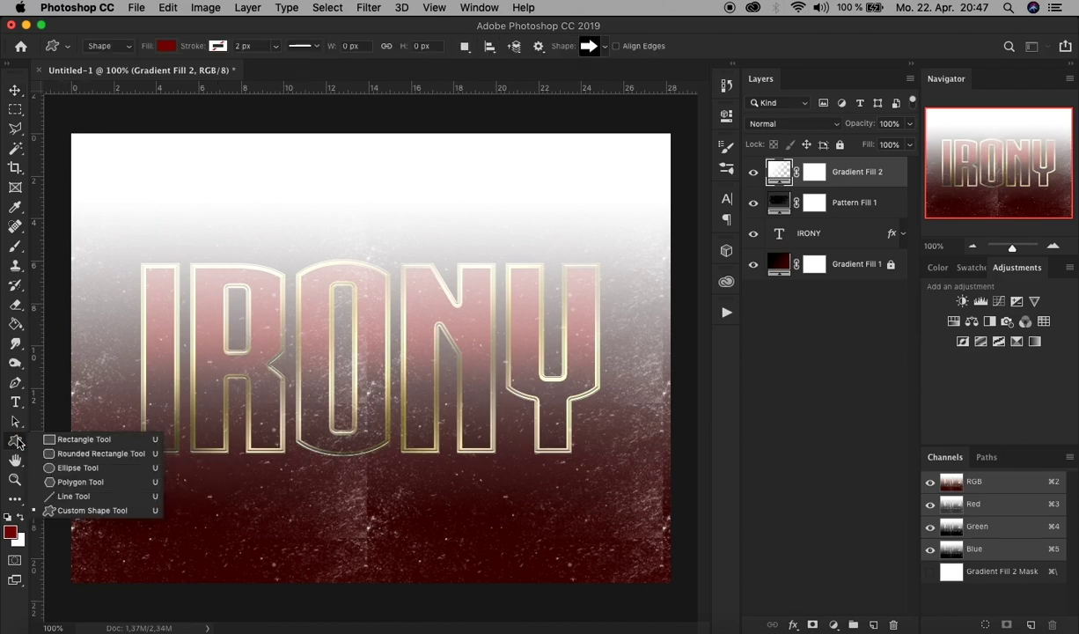
left_click(65, 468)
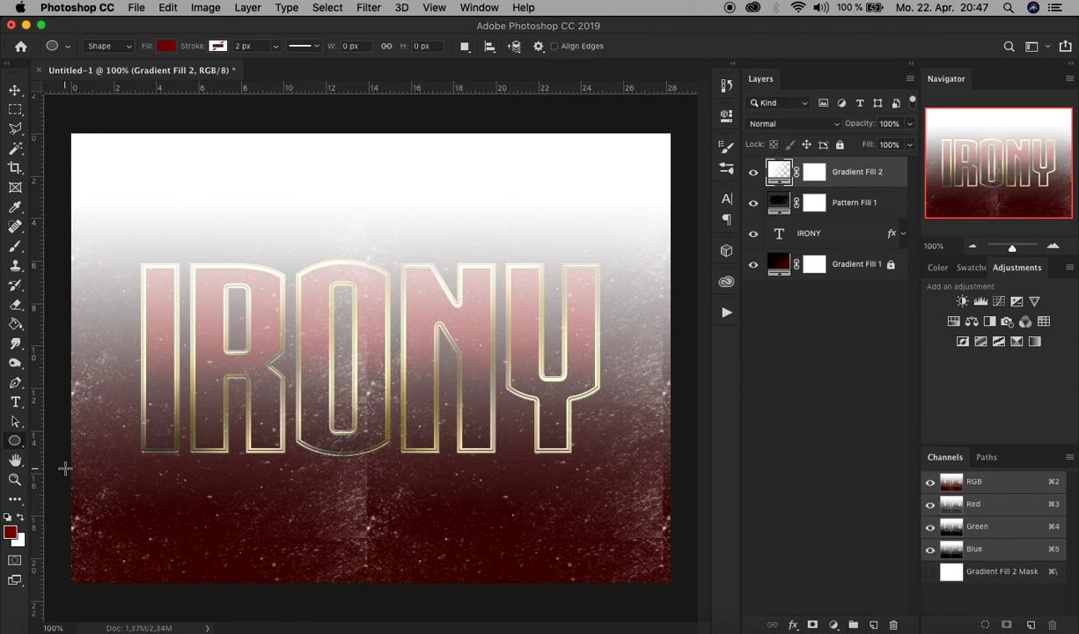
left_click(98, 46)
left_click(100, 56)
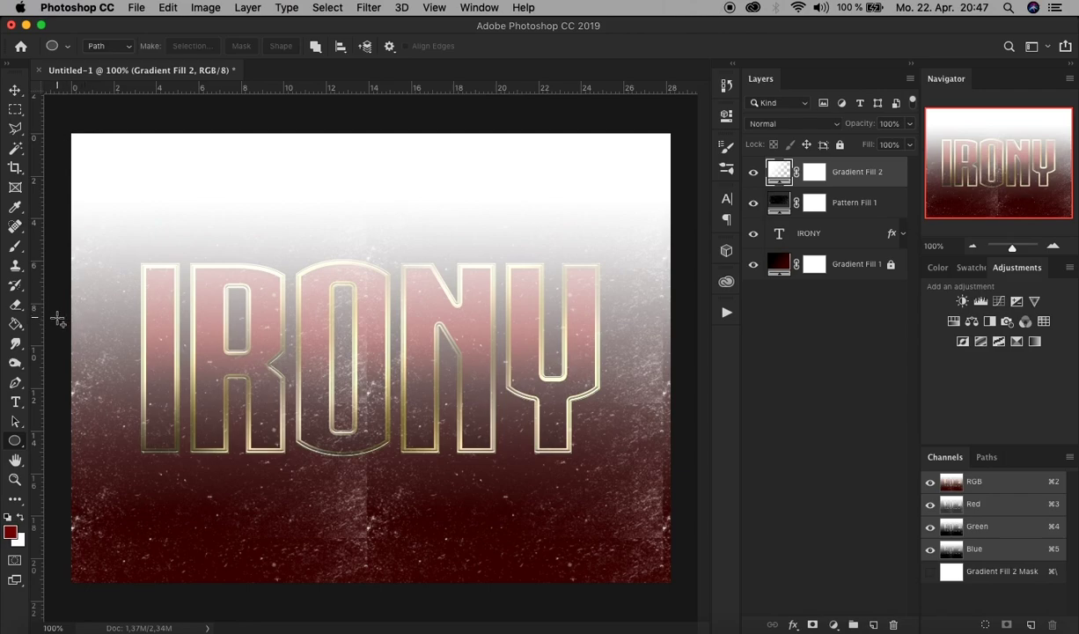
left_click_drag(57, 314, 696, 495)
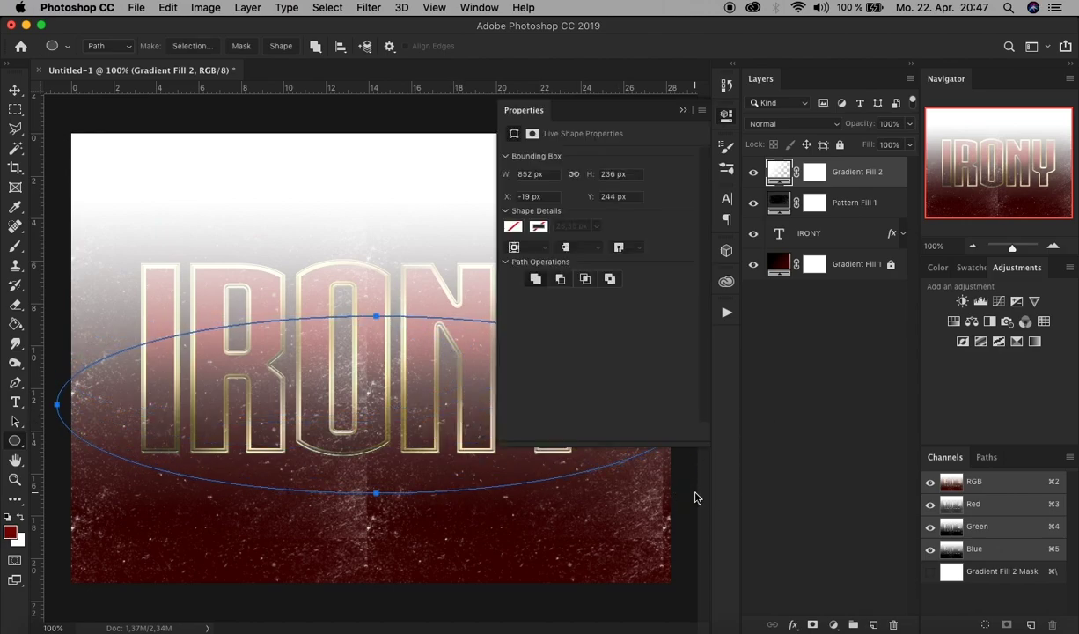
left_click(726, 114)
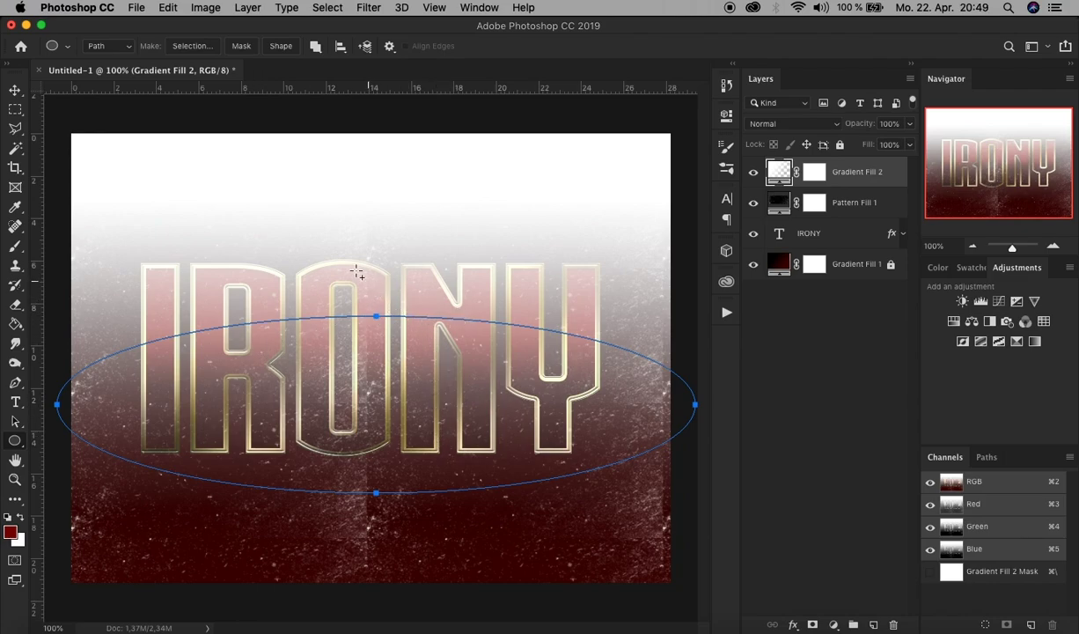
Step: Turn the ellipse path into a mask on the gradient with Subtract Front Shape
left_click(243, 49)
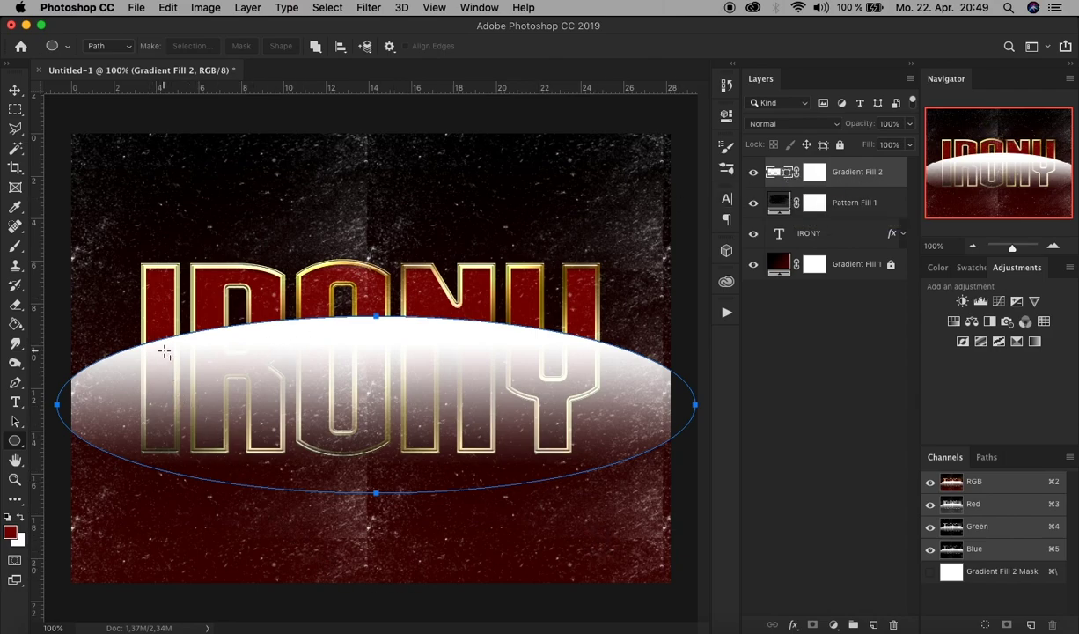
left_click(317, 48)
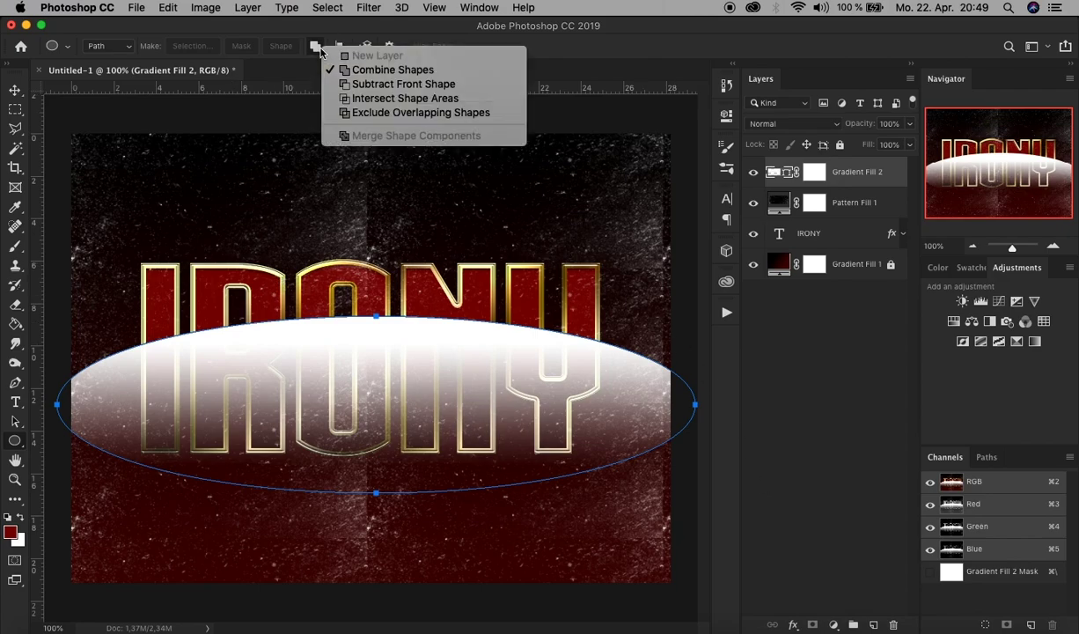
left_click(499, 87)
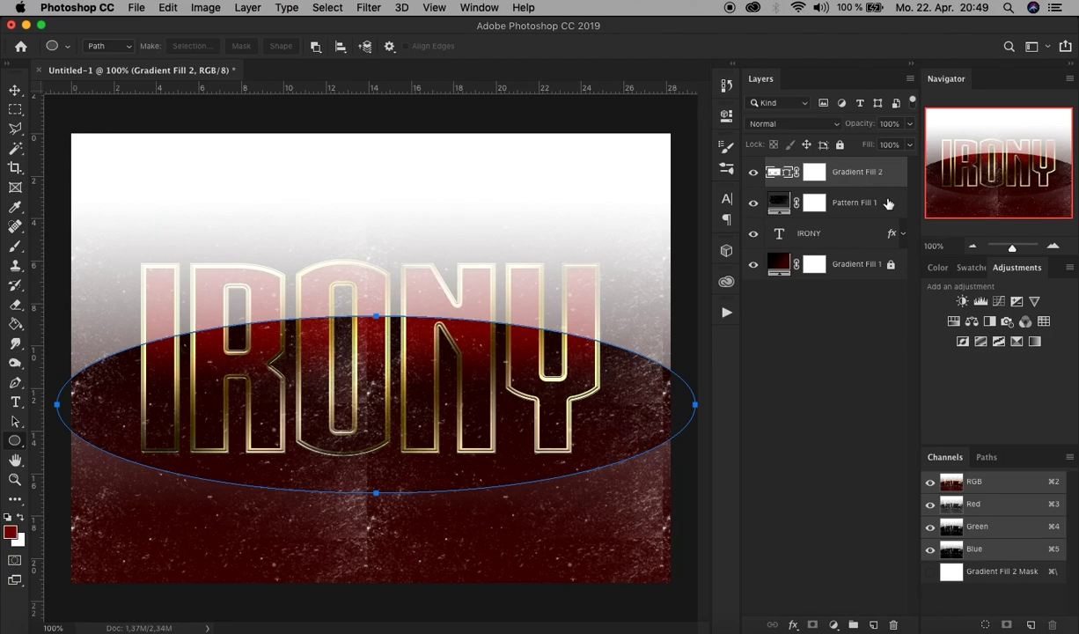
Step: Clip Gradient Fill 2 and Pattern Fill 1 to the IRONY text layer
left_click(887, 203, "shift")
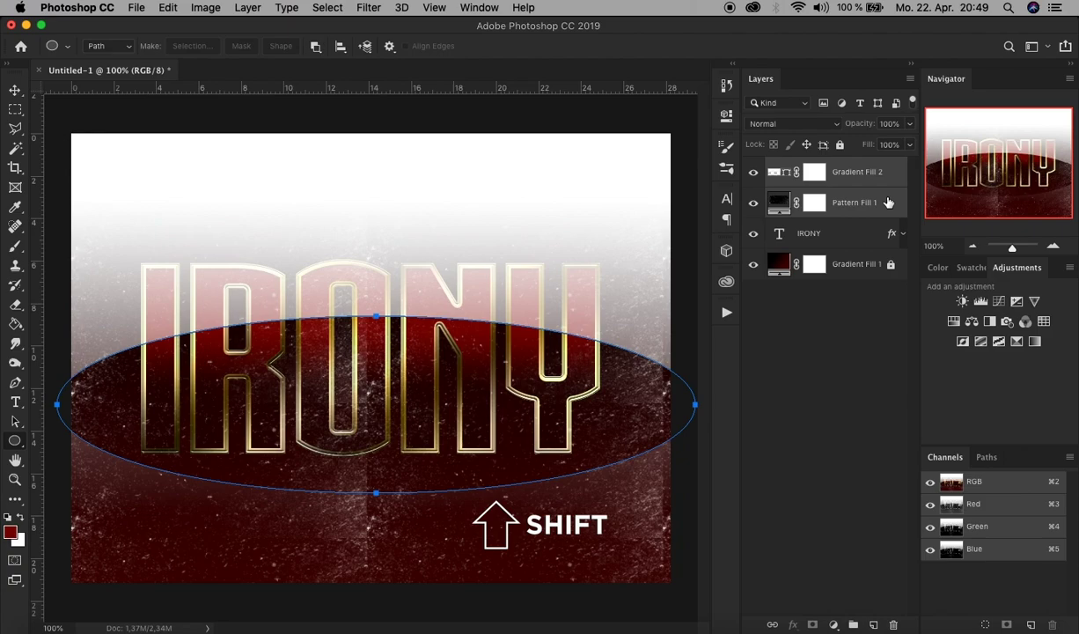
right_click(890, 203)
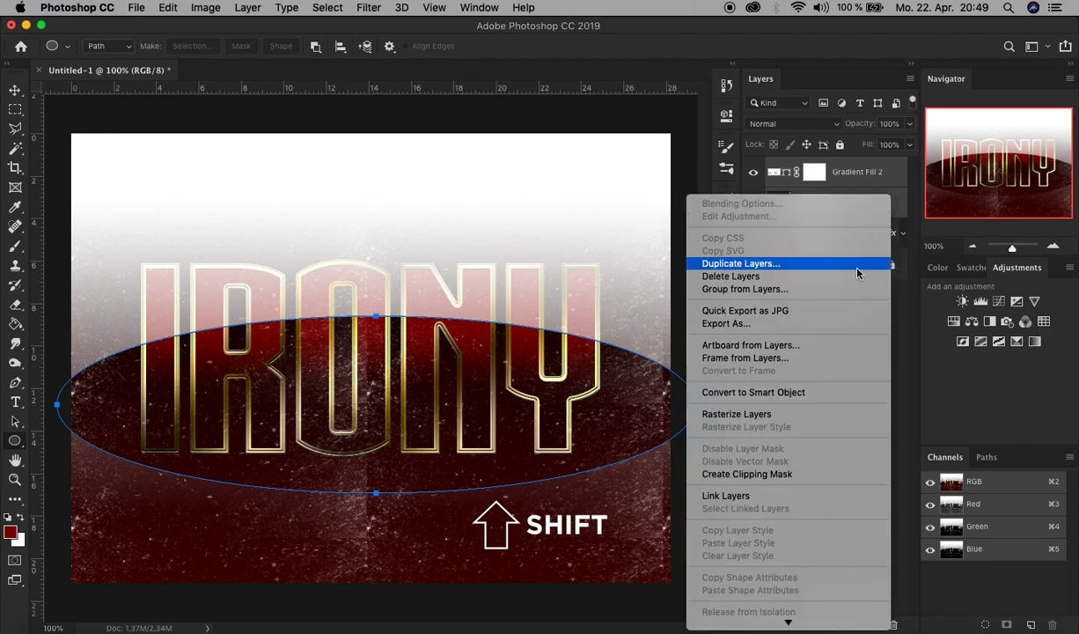
left_click(824, 475)
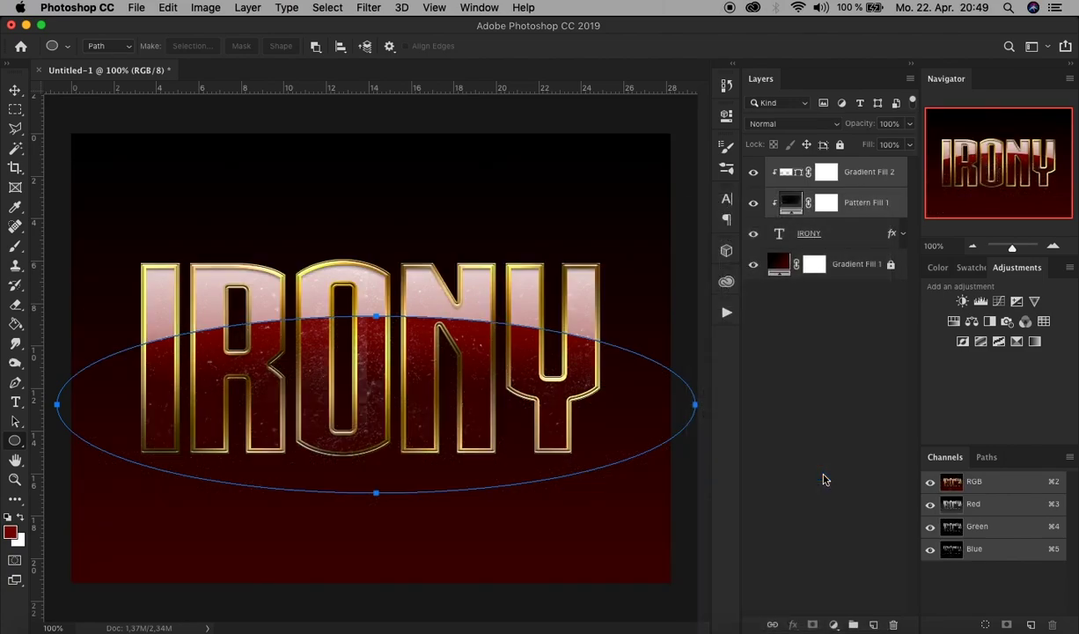
left_click(823, 415)
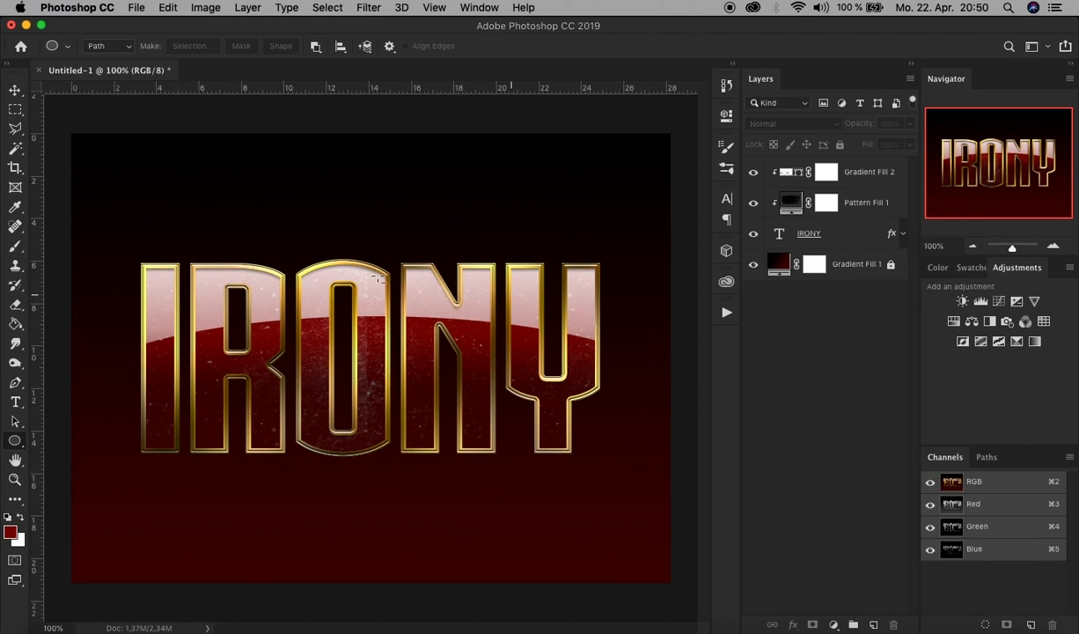
Step: Move Gradient Fill 2's transparent opacity stop to 50% for a shorter, softer gloss
left_click(786, 172)
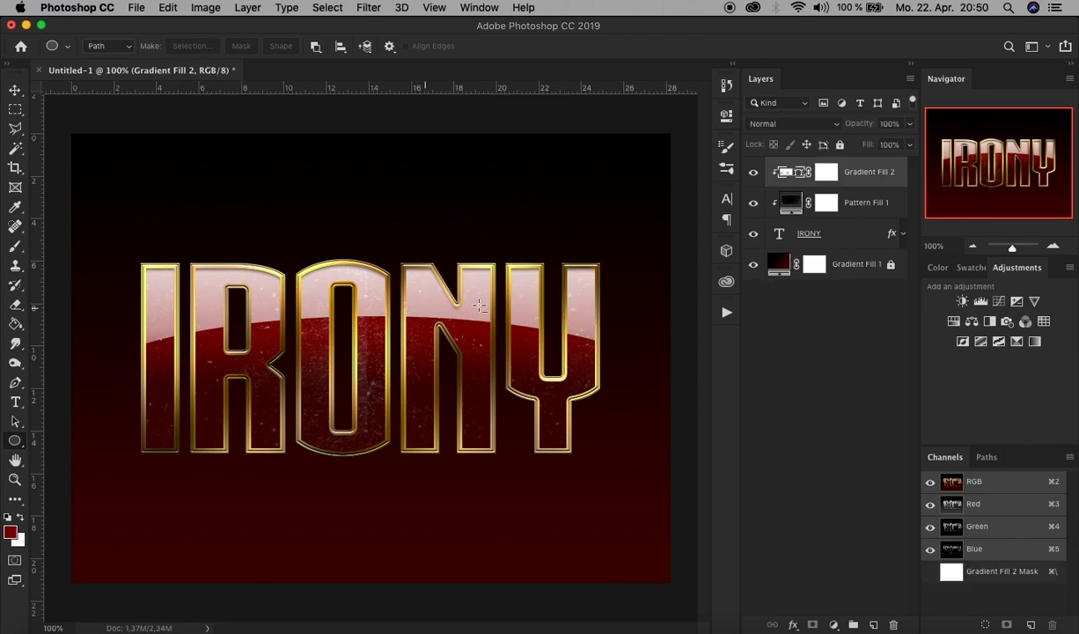
double_click(792, 173)
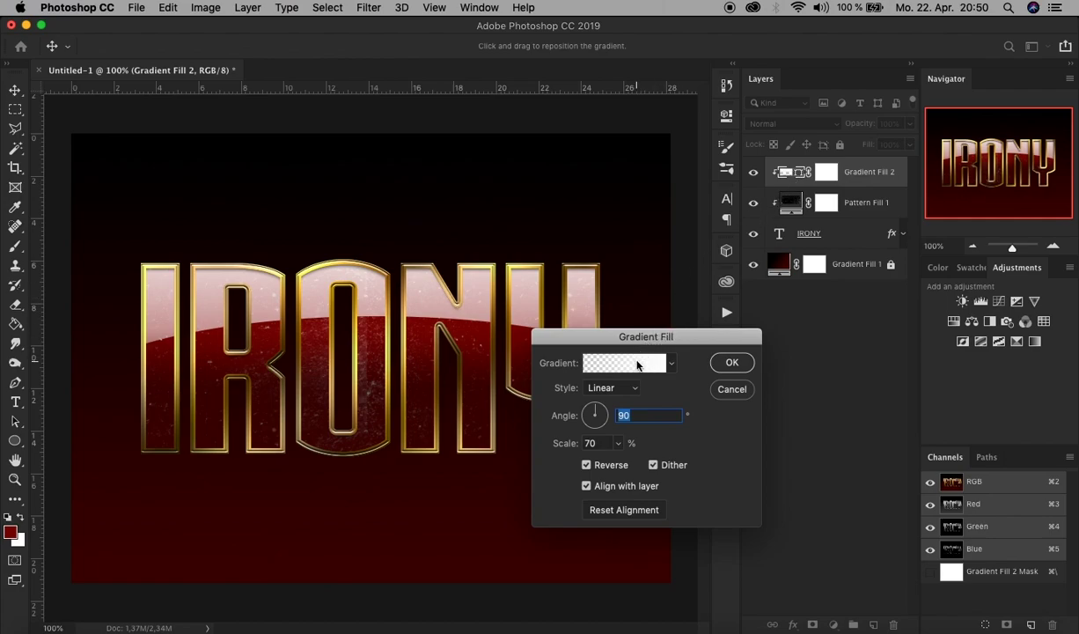
left_click(637, 364)
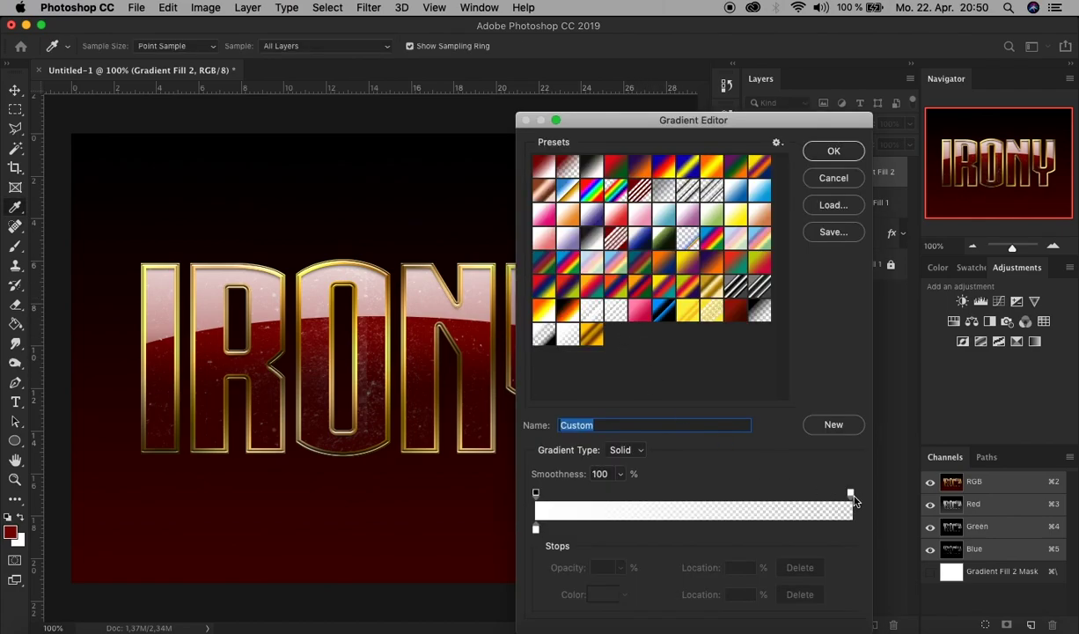
left_click(850, 494)
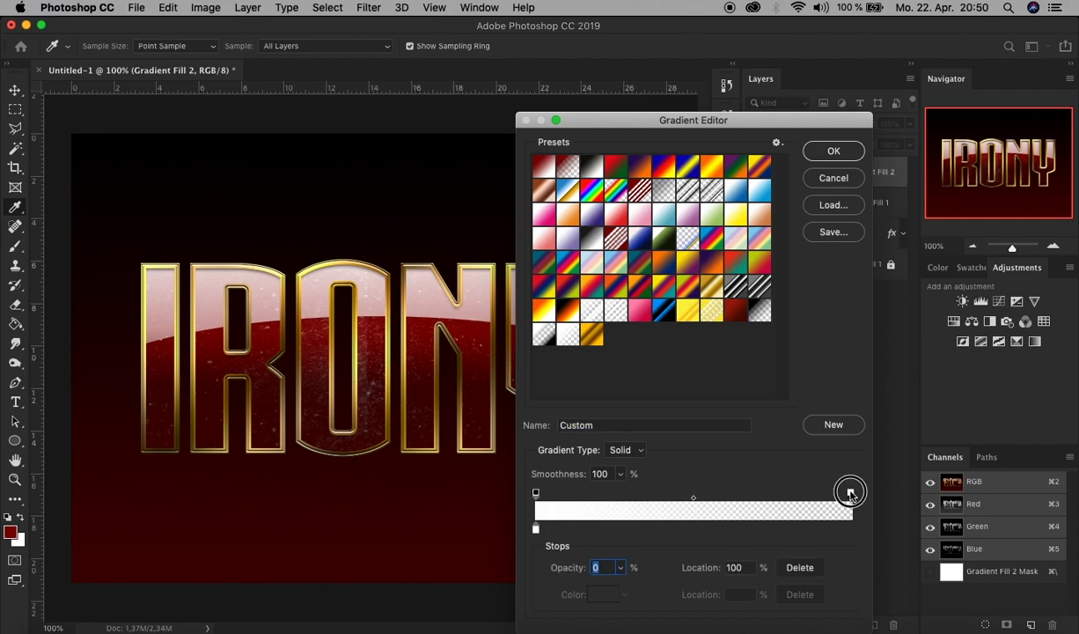
left_click_drag(850, 494, 694, 492)
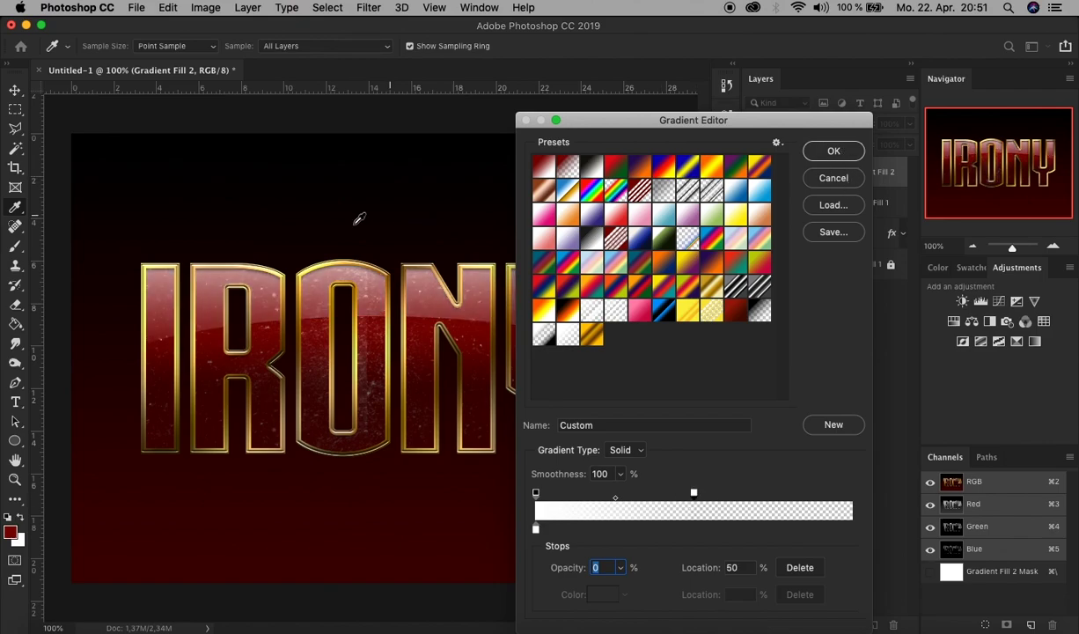
left_click(834, 150)
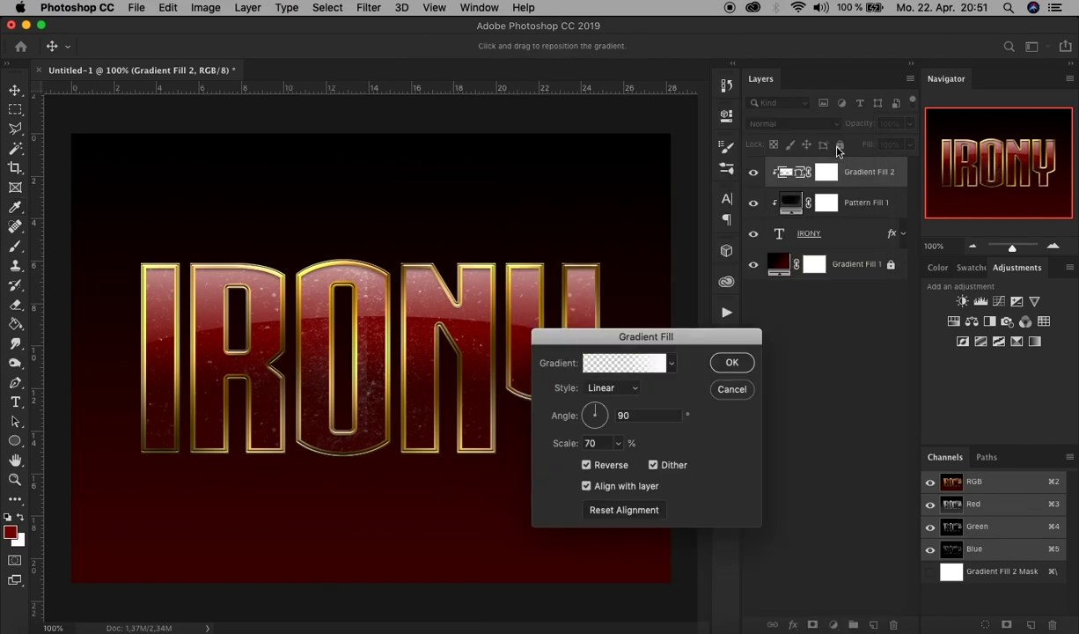
left_click(731, 363)
left_click(843, 340)
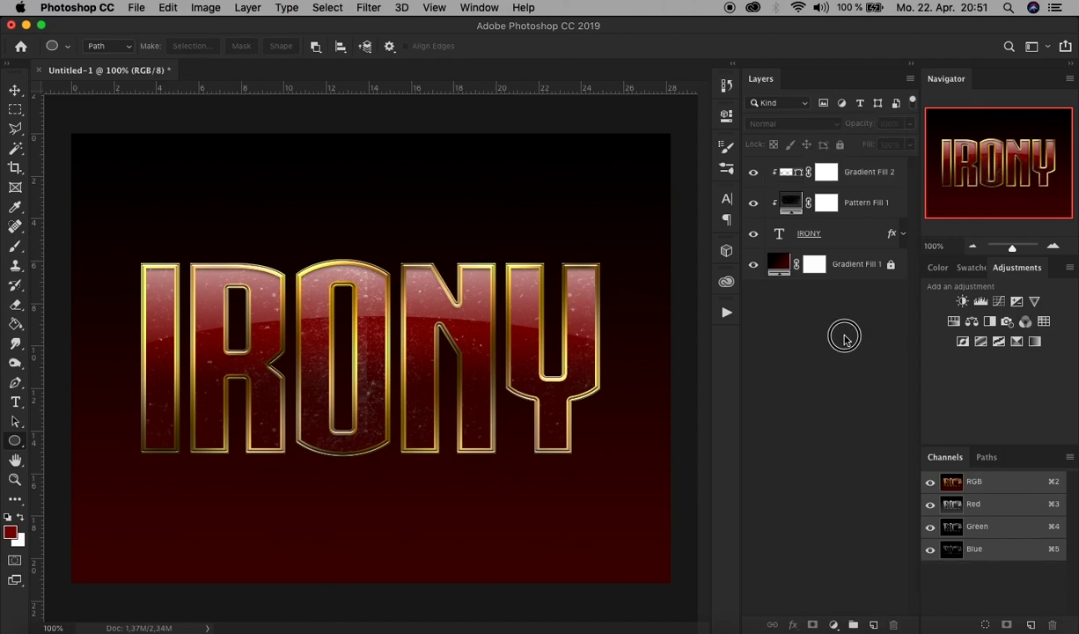